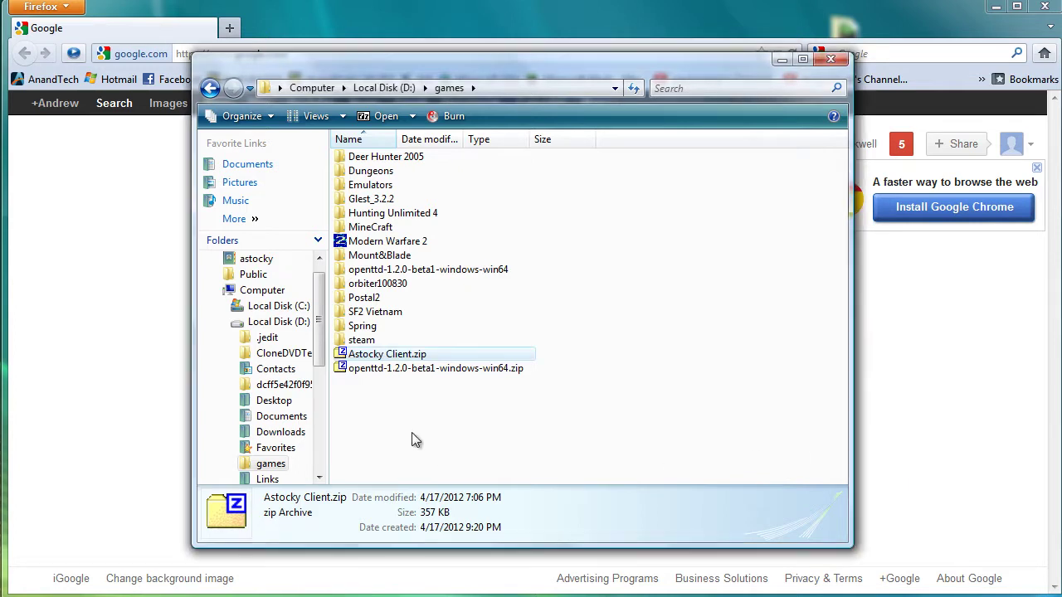
# Extract Astocky Client.zip with 7-Zip into its own Astocky Client folder and open that folder.
pyautogui.click(411, 432)
pyautogui.click(399, 359)
pyautogui.click(398, 392)
pyautogui.rightClick(402, 355)
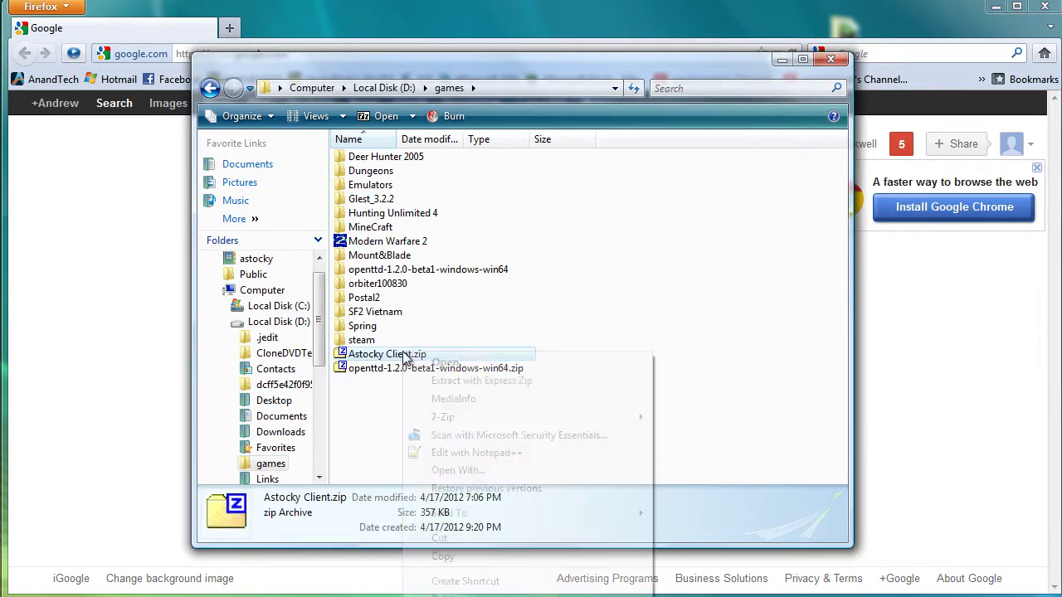
pyautogui.moveTo(489, 413)
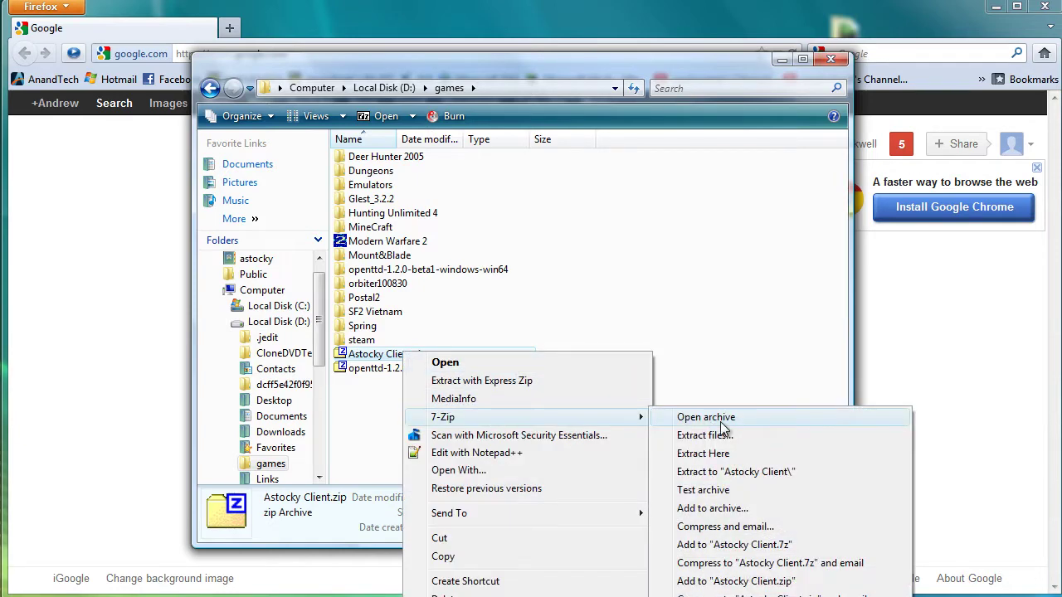
pyautogui.click(758, 471)
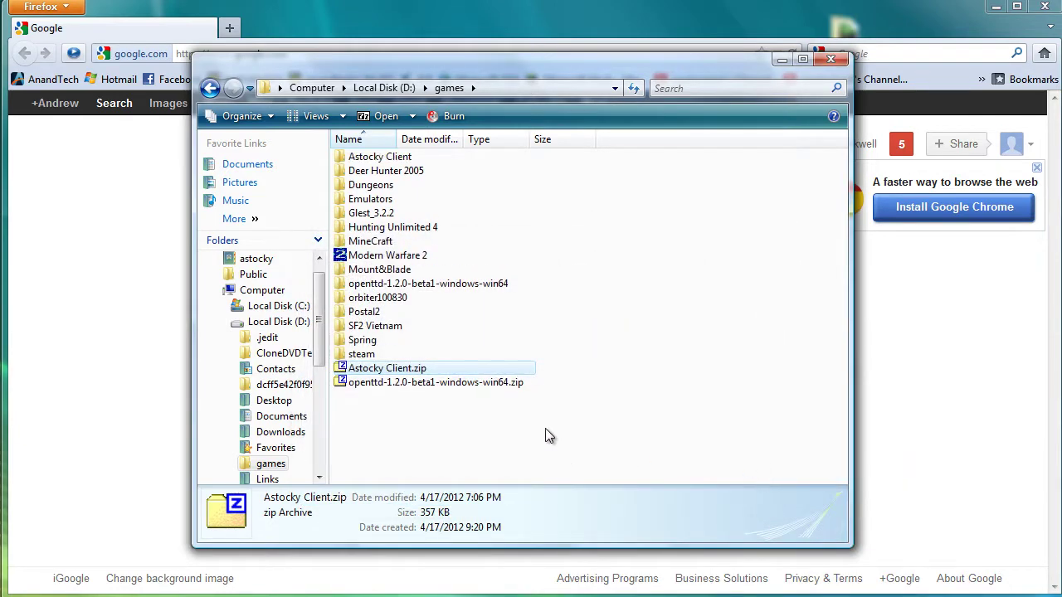
pyautogui.doubleClick(386, 156)
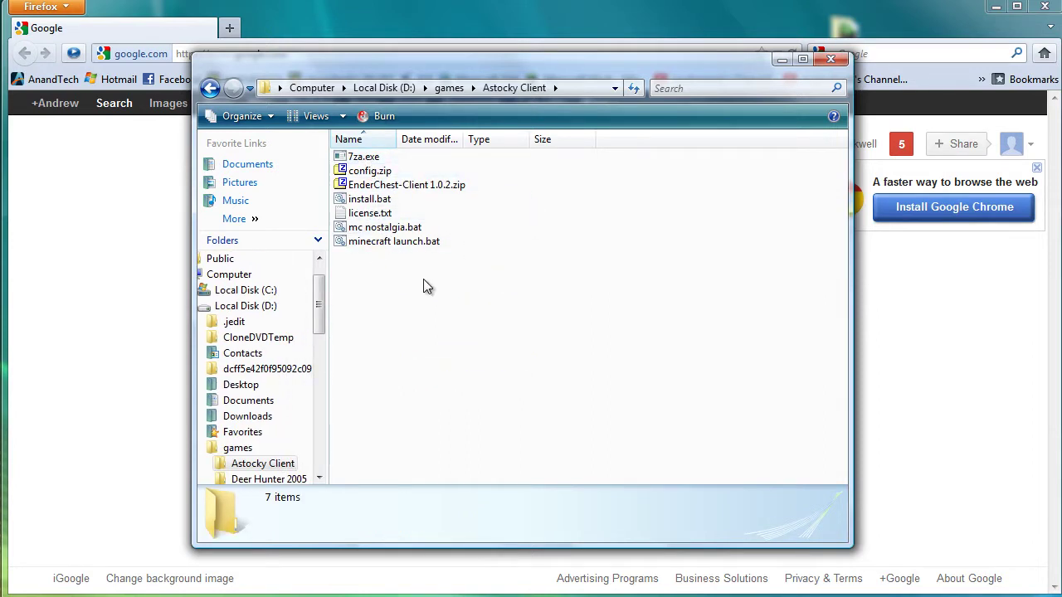
# Copy MineCraft.exe from the MineCraft folder into the Astocky Client folder, then close the MineCraft folder window.
pyautogui.click(996, 7)
pyautogui.doubleClick(846, 33)
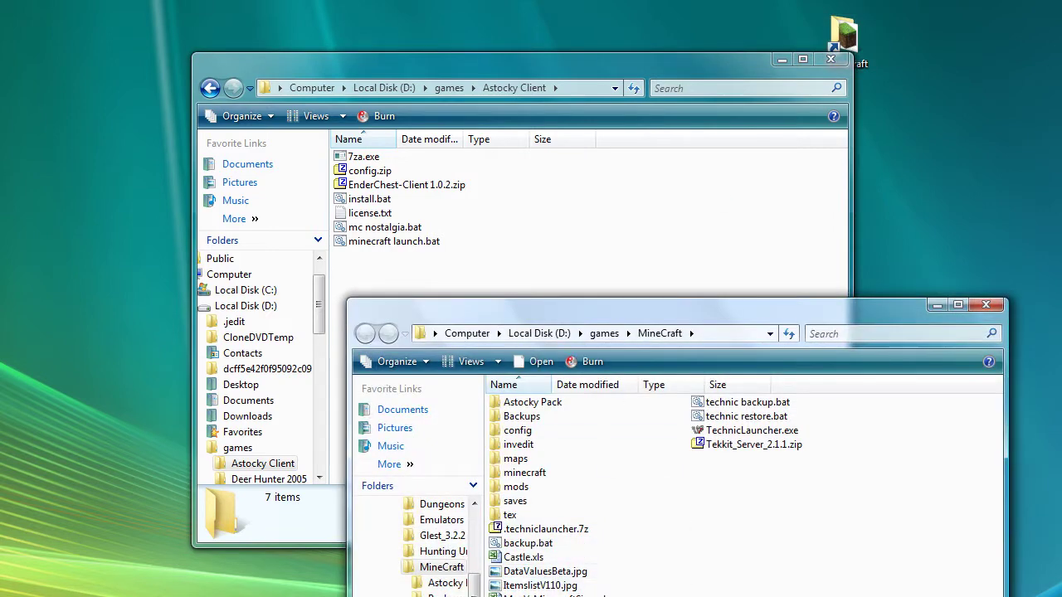
pyautogui.rightClick(528, 542)
pyautogui.click(612, 511)
pyautogui.rightClick(379, 273)
pyautogui.click(441, 431)
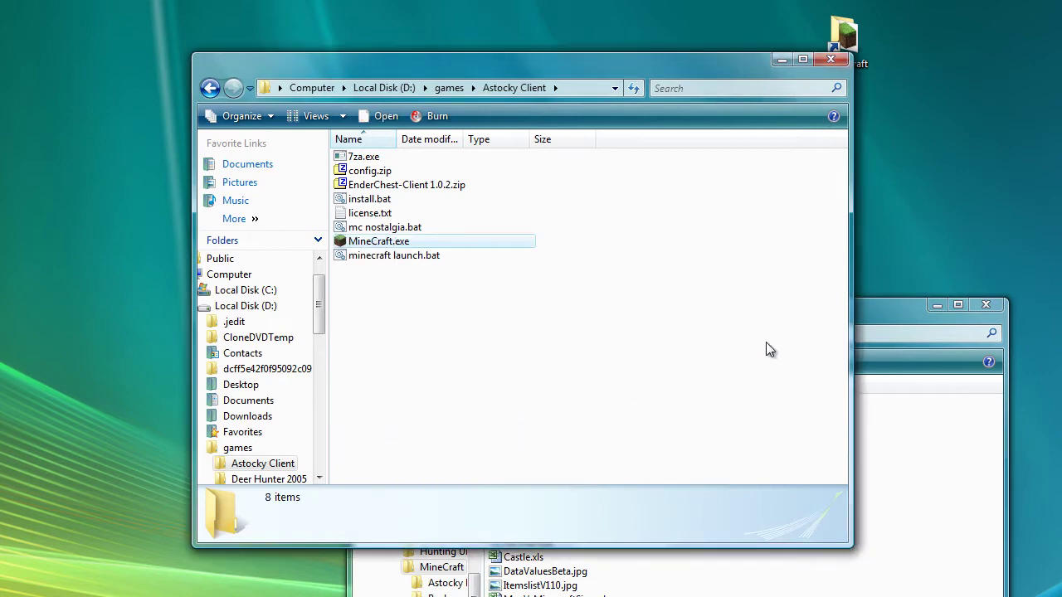
pyautogui.click(892, 312)
pyautogui.click(986, 305)
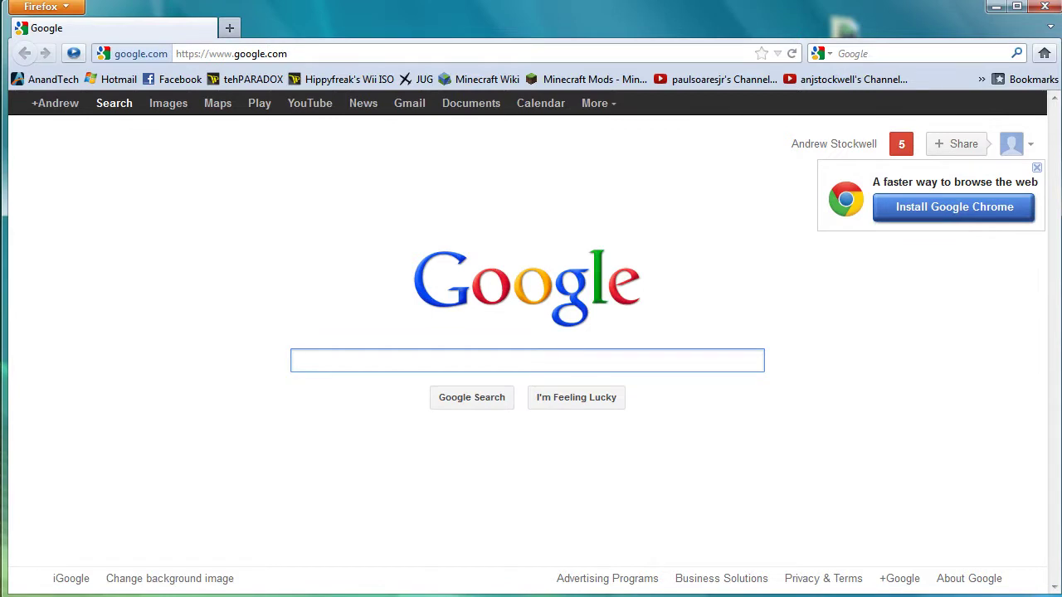
# Run install.bat from the Astocky Client folder and continue past its first prompt to start the Minecraft launcher.
pyautogui.hotkey('alt', 'Tab')
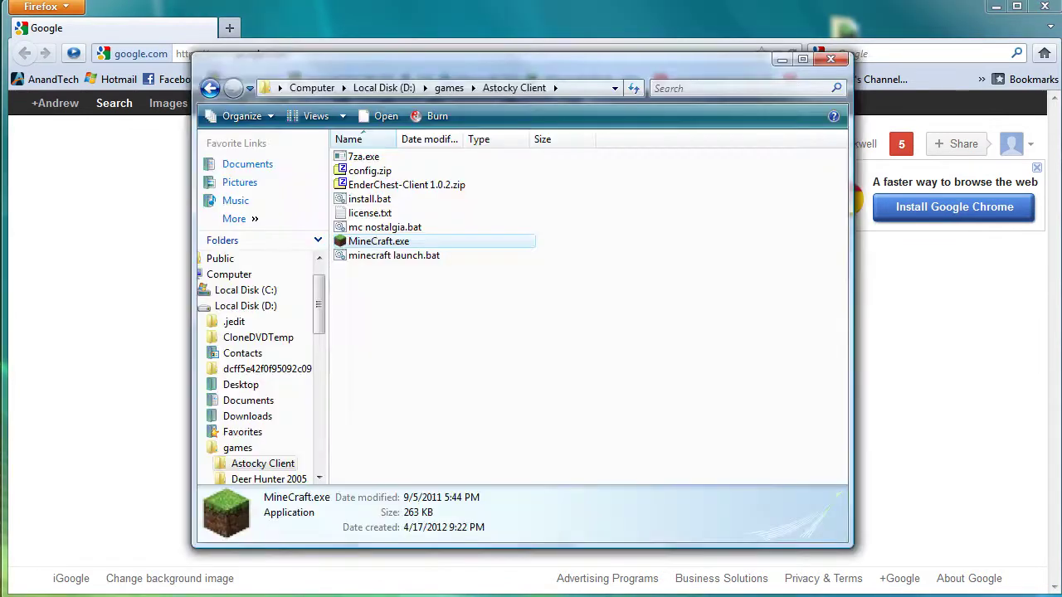
pyautogui.click(500, 364)
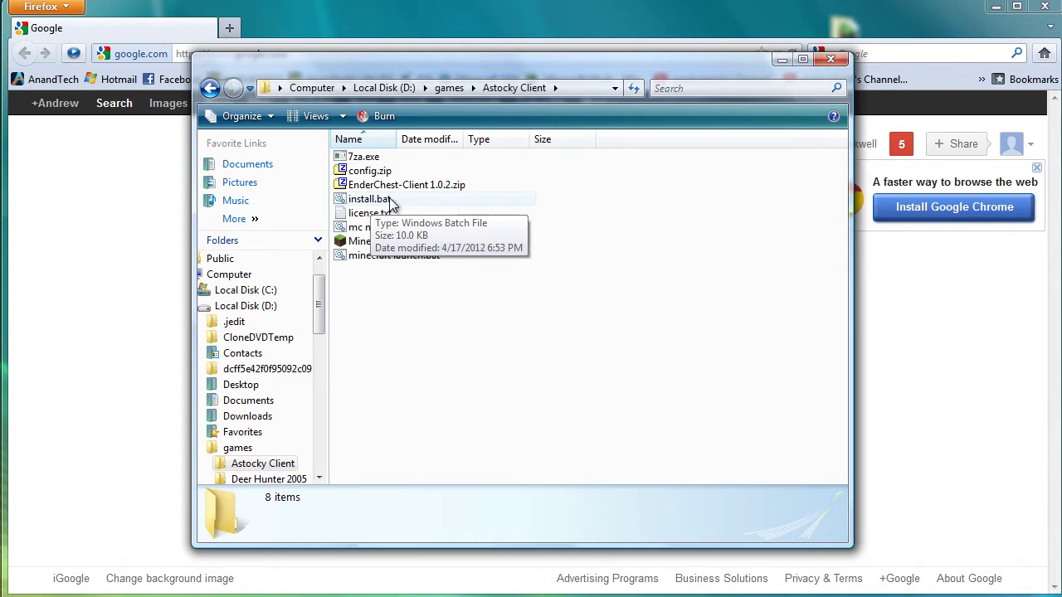
pyautogui.doubleClick(390, 201)
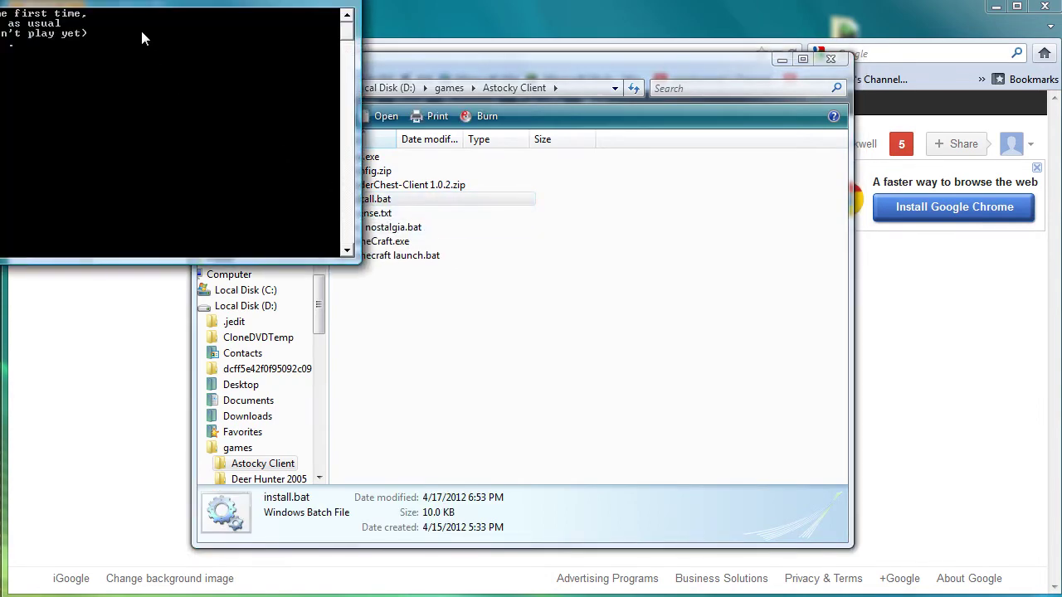
pyautogui.moveTo(143, 18); pyautogui.dragTo(429, 168)
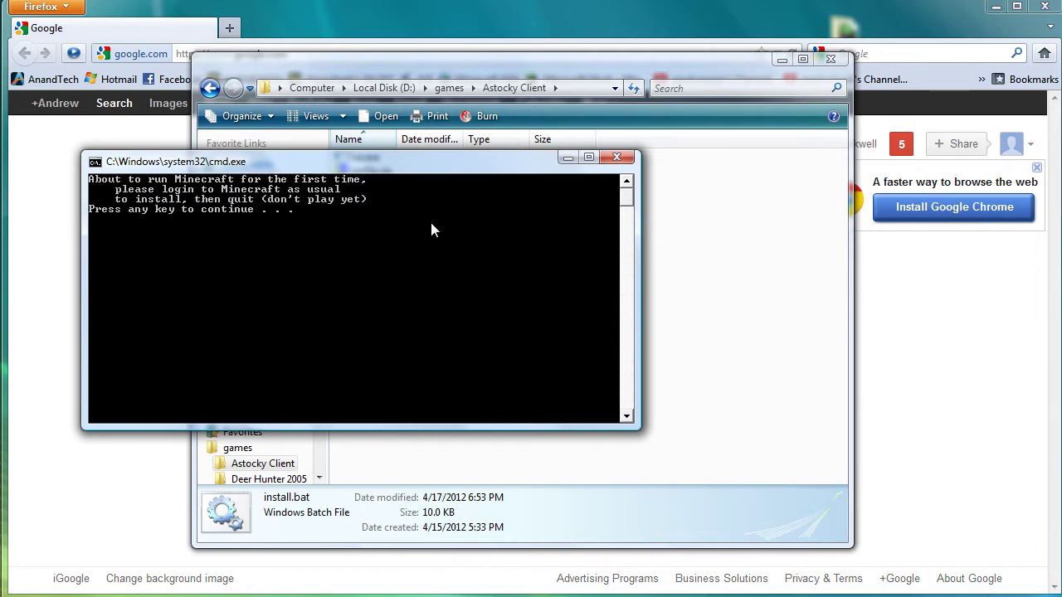
pyautogui.press('Return')
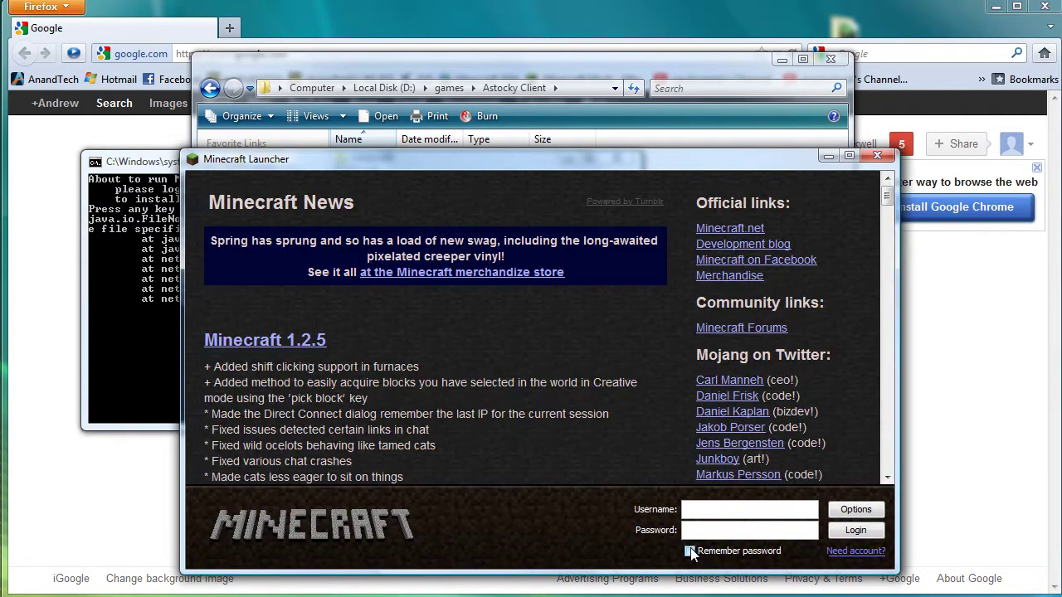
# Log in to Minecraft with the account username and password, with the Remember password option on.
pyautogui.click(690, 552)
pyautogui.click(712, 510)
pyautogui.write('astocky')
pyautogui.write('••••')
pyautogui.click(863, 533)
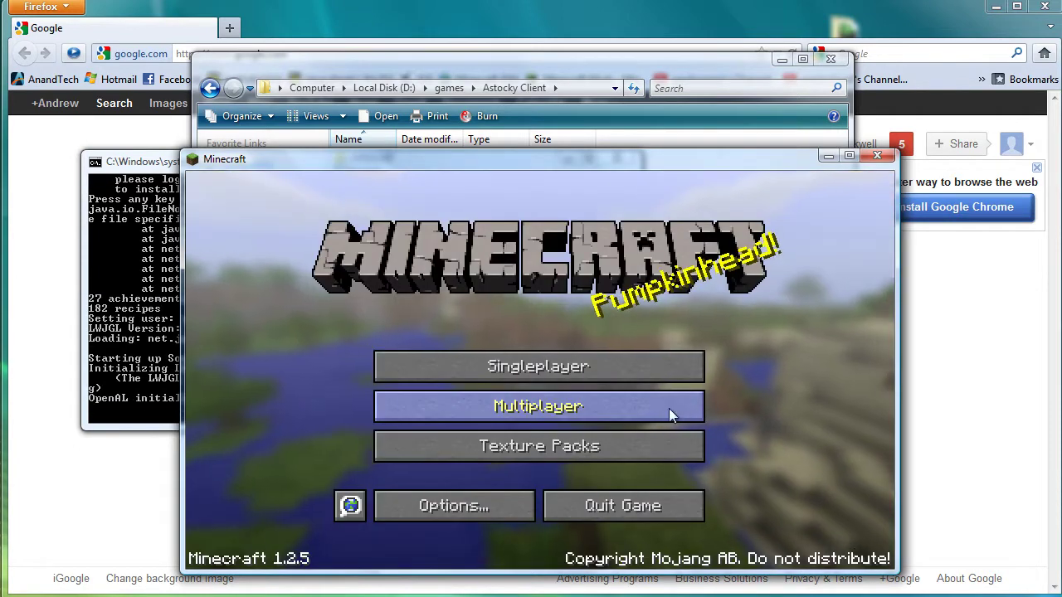
# Quit Minecraft from its title screen and continue the installer to the MC Nostalgia 2.1.2 download page.
pyautogui.click(646, 508)
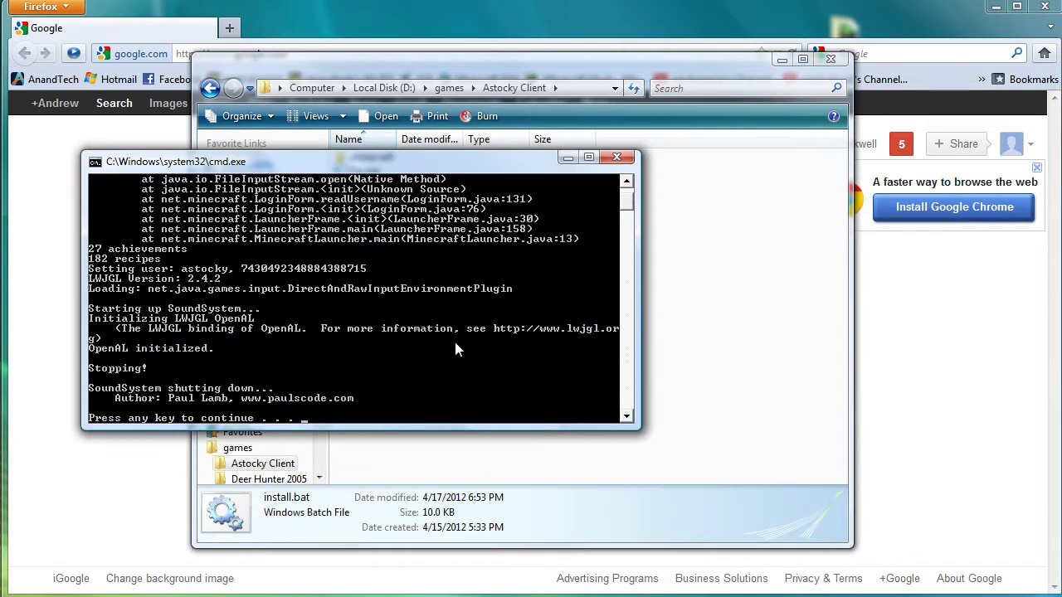
pyautogui.press('Return')
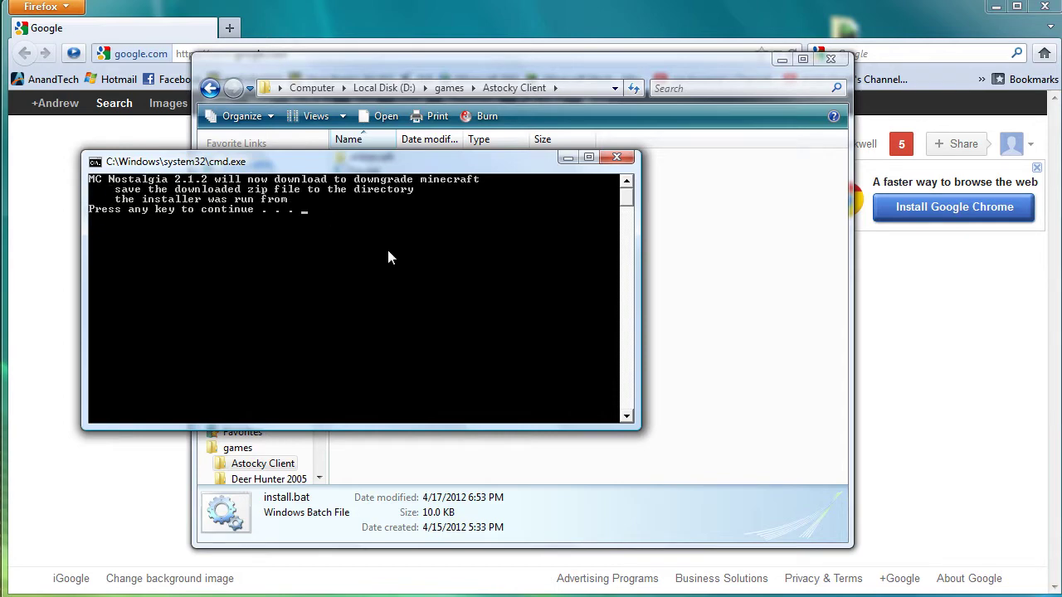
pyautogui.press('Return')
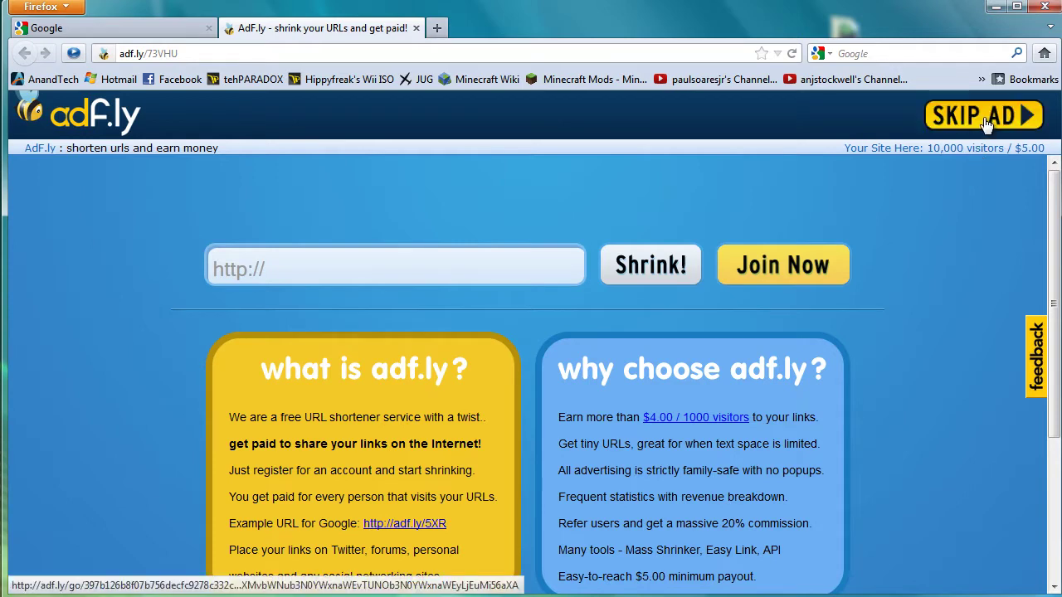
# Skip the ad and save MCNostalgia2.1.2.zip into the games\Astocky Client folder.
pyautogui.click(986, 123)
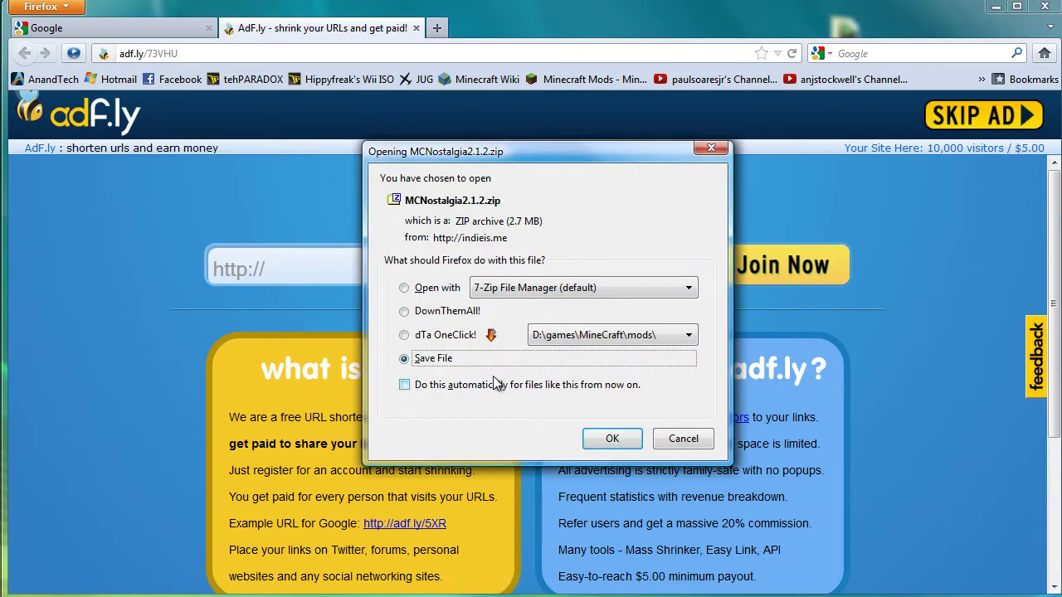
pyautogui.click(611, 438)
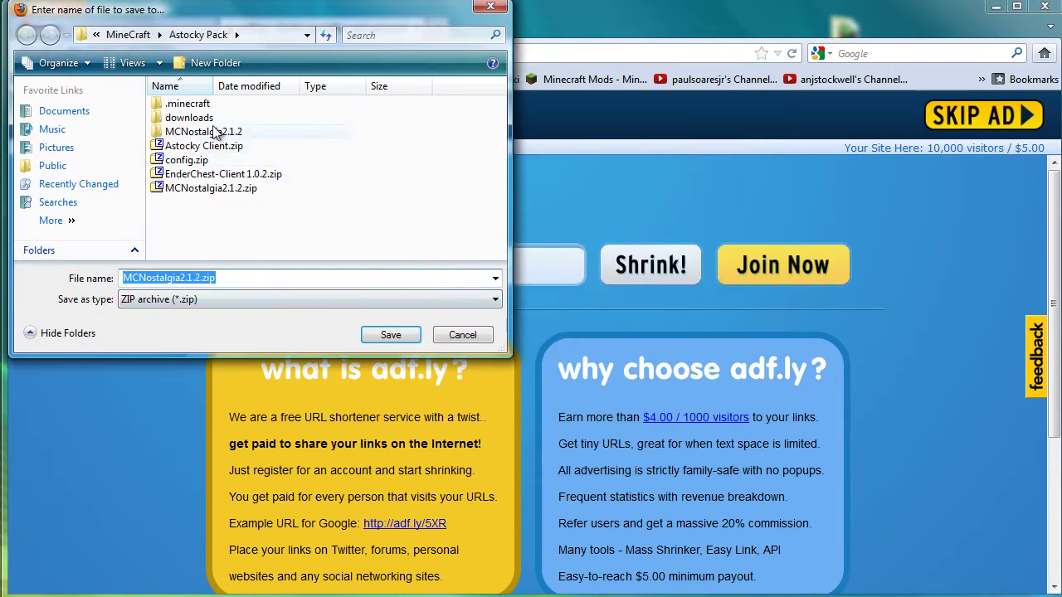
pyautogui.click(129, 35)
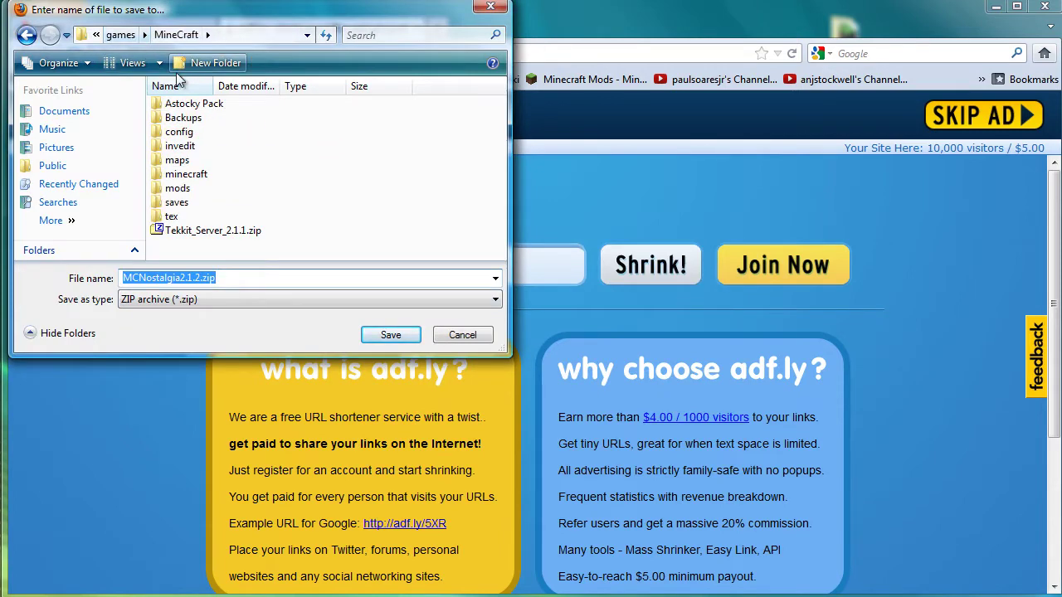
pyautogui.click(120, 35)
pyautogui.doubleClick(190, 104)
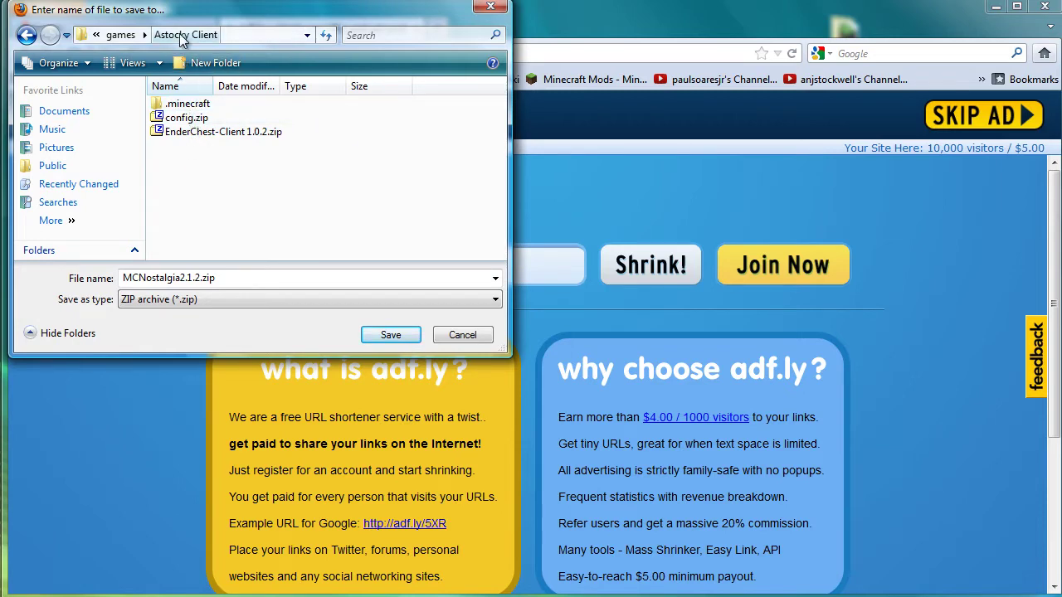
pyautogui.click(392, 336)
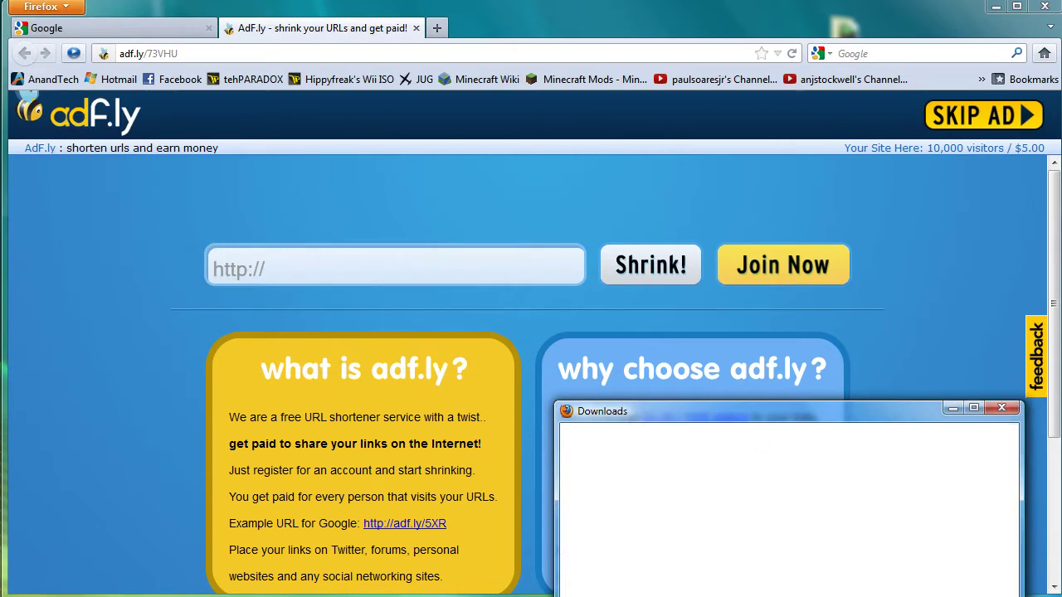
# Close the Downloads window and the AdF.ly page, then let the installer in the command window extract MC Nostalgia.
pyautogui.click(1002, 408)
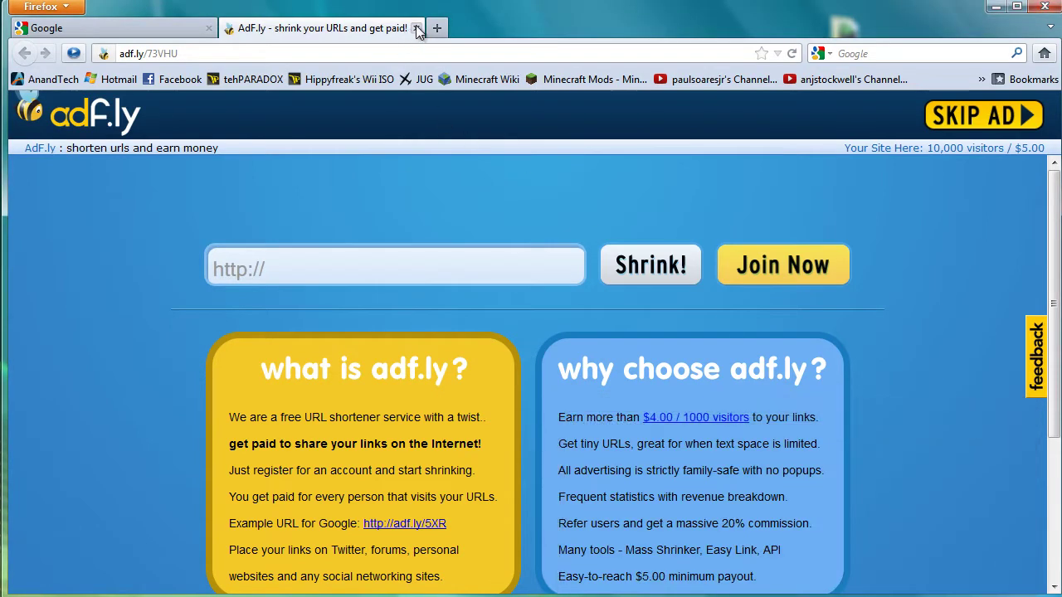
pyautogui.click(416, 27)
pyautogui.hotkey('alt', 'Tab')
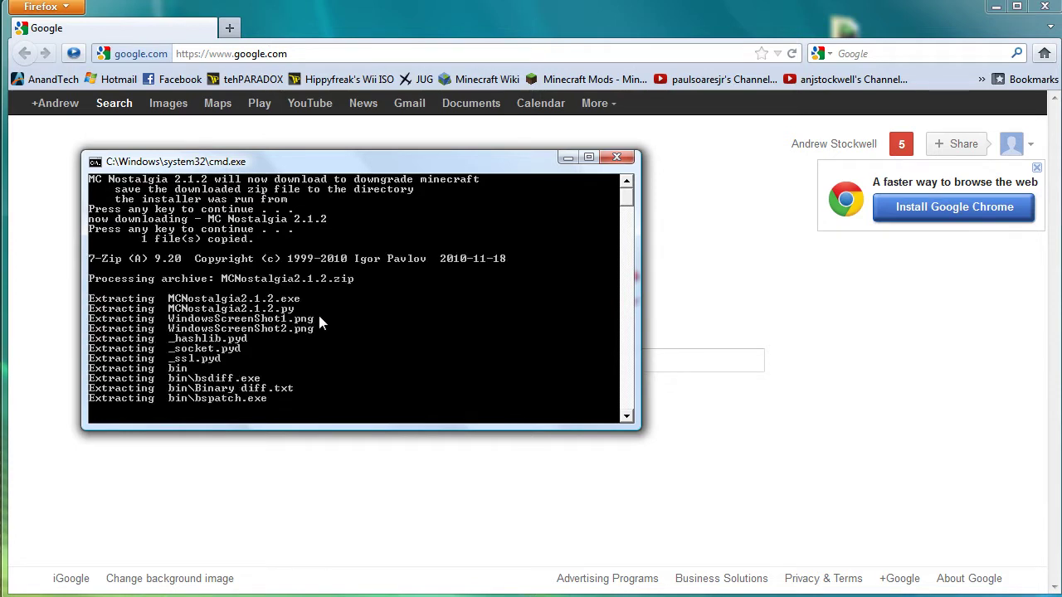
pyautogui.press('Return')
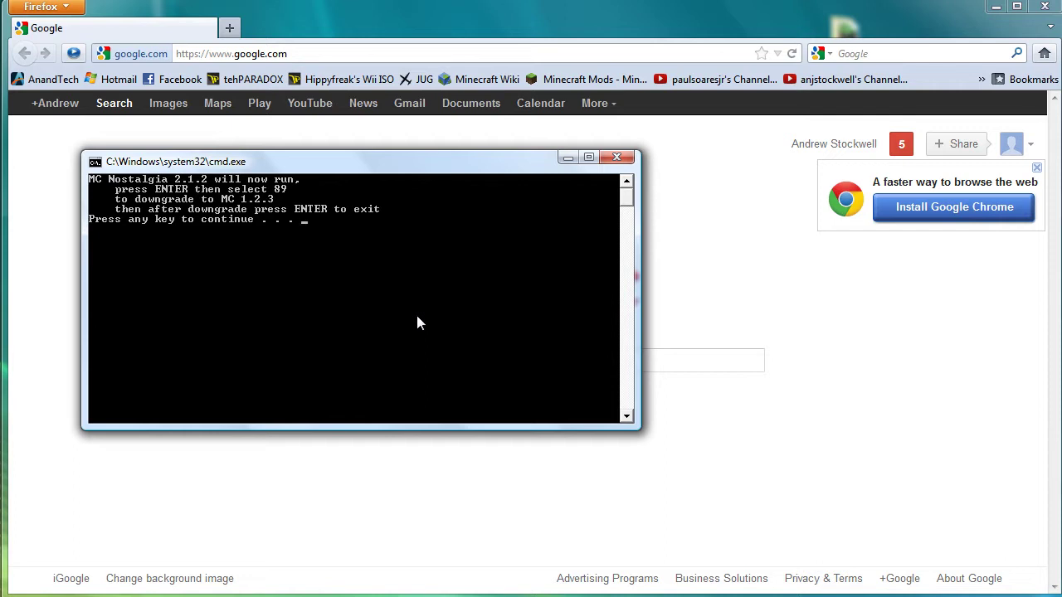
# Run MC Nostalgia 2.1.2 and downgrade Minecraft to version 1.2.3 by choosing number 89.
pyautogui.press('Return')
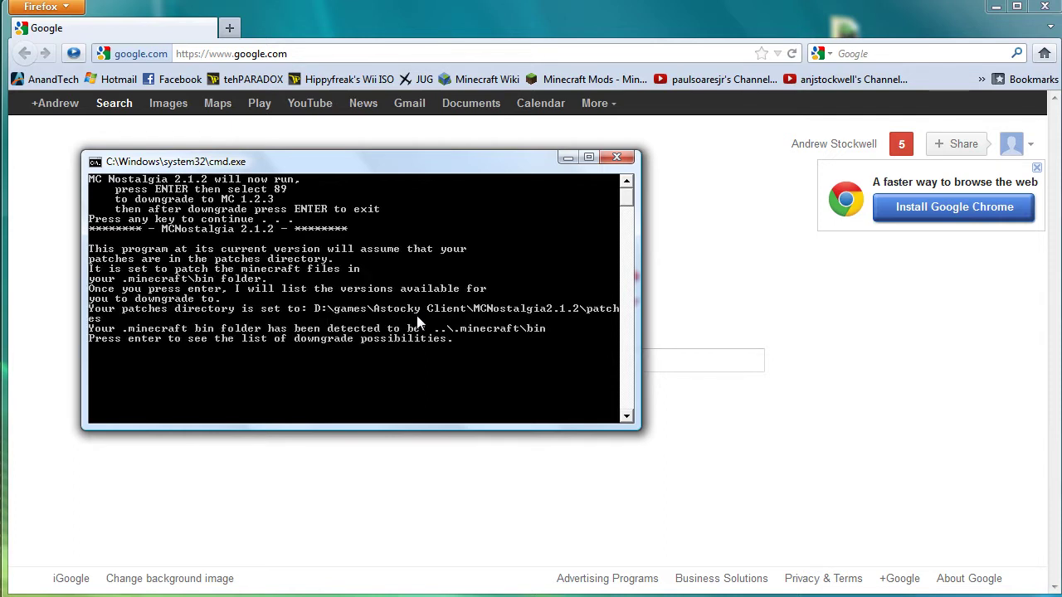
pyautogui.press('Return')
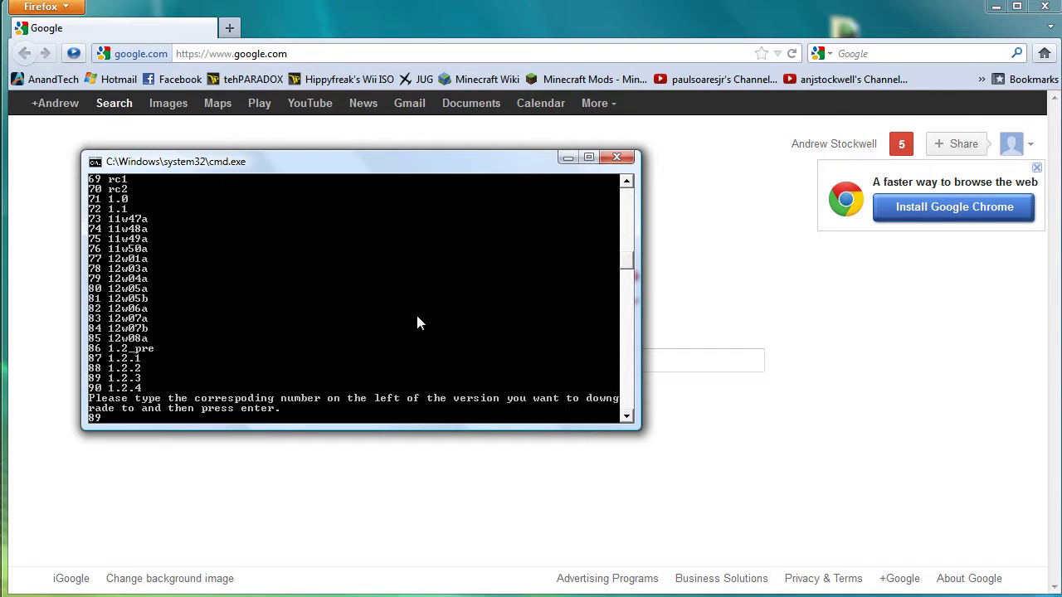
pyautogui.write('89')
pyautogui.press('Return')
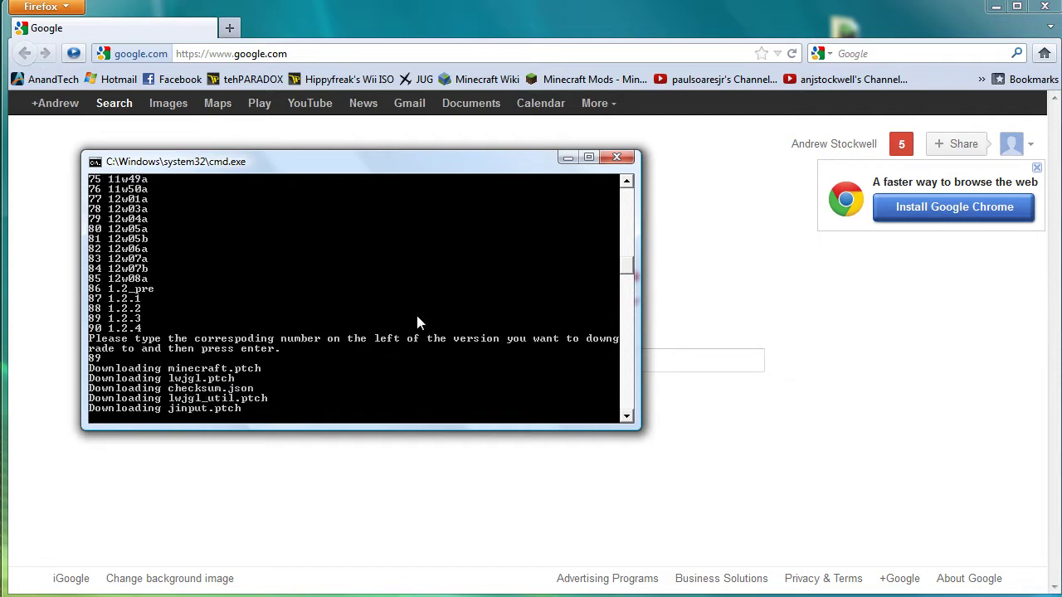
pyautogui.press('Return')
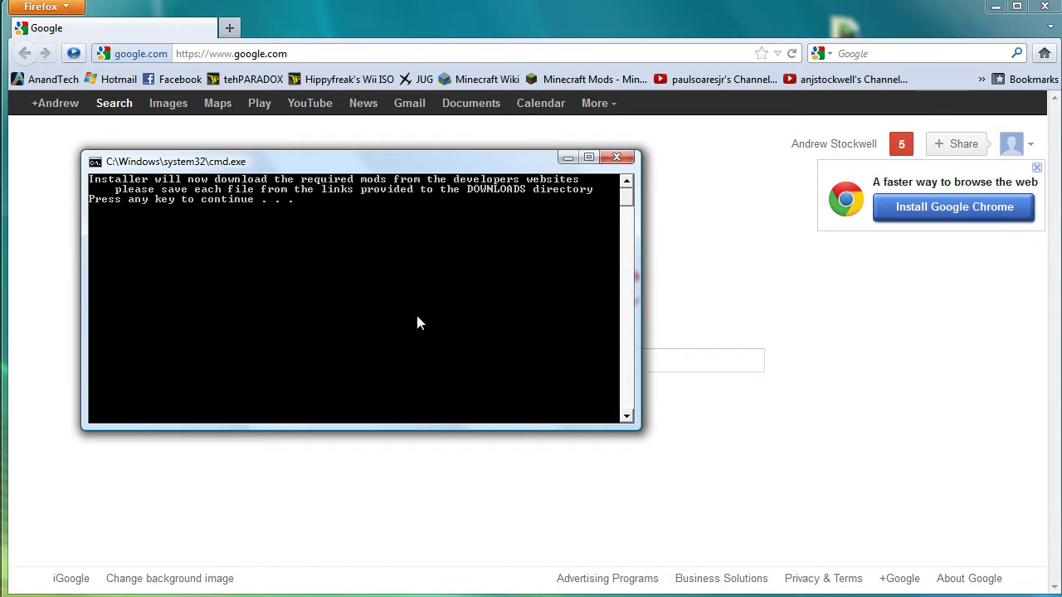
# Start the installer's mod downloads and request ModLoader 1.2.3.zip from MediaFire as a saved file.
pyautogui.press('Return')
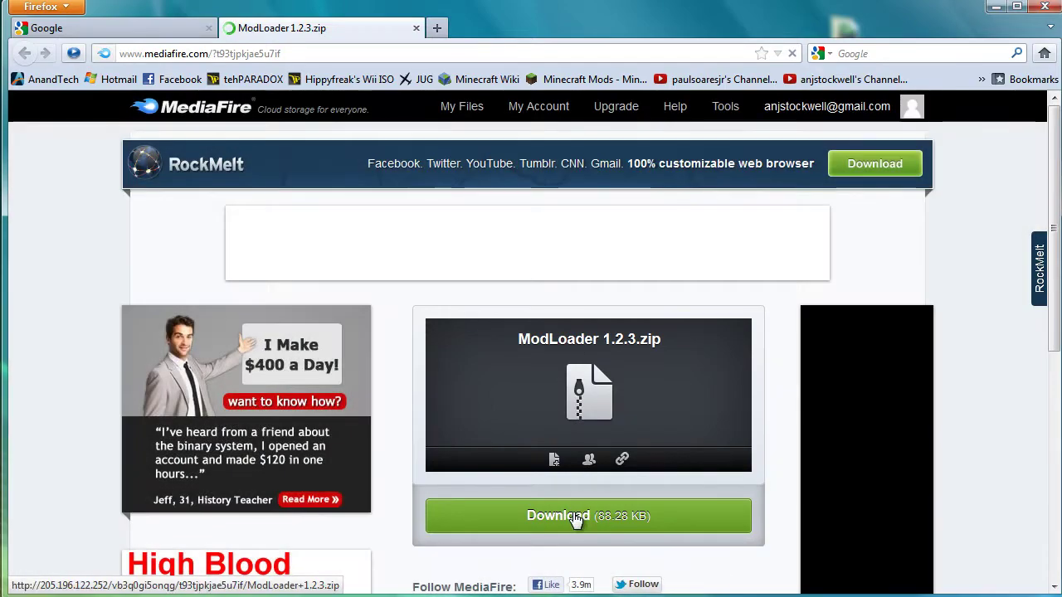
pyautogui.click(577, 519)
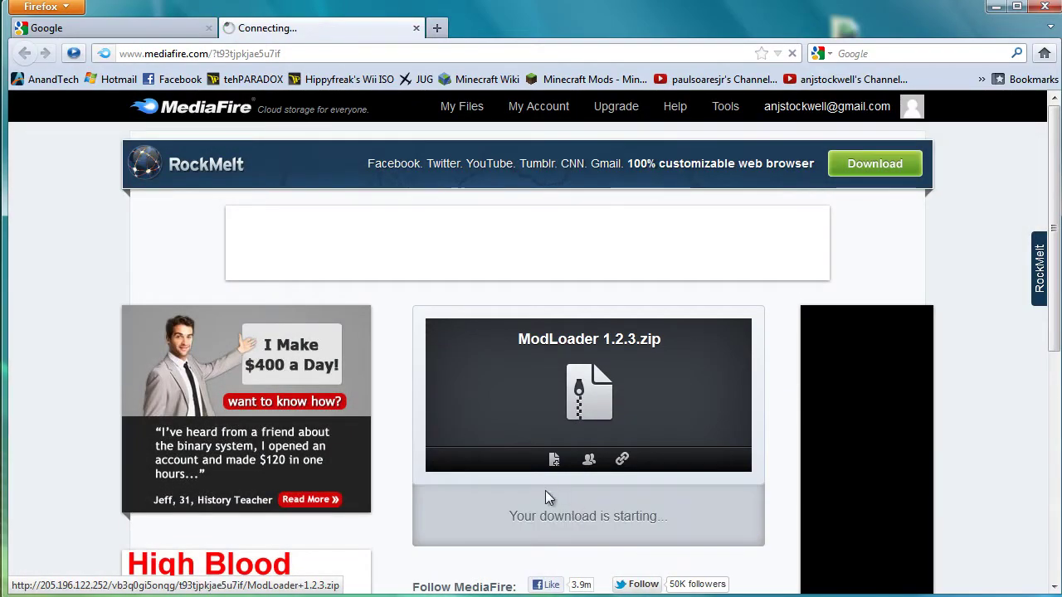
pyautogui.click(611, 440)
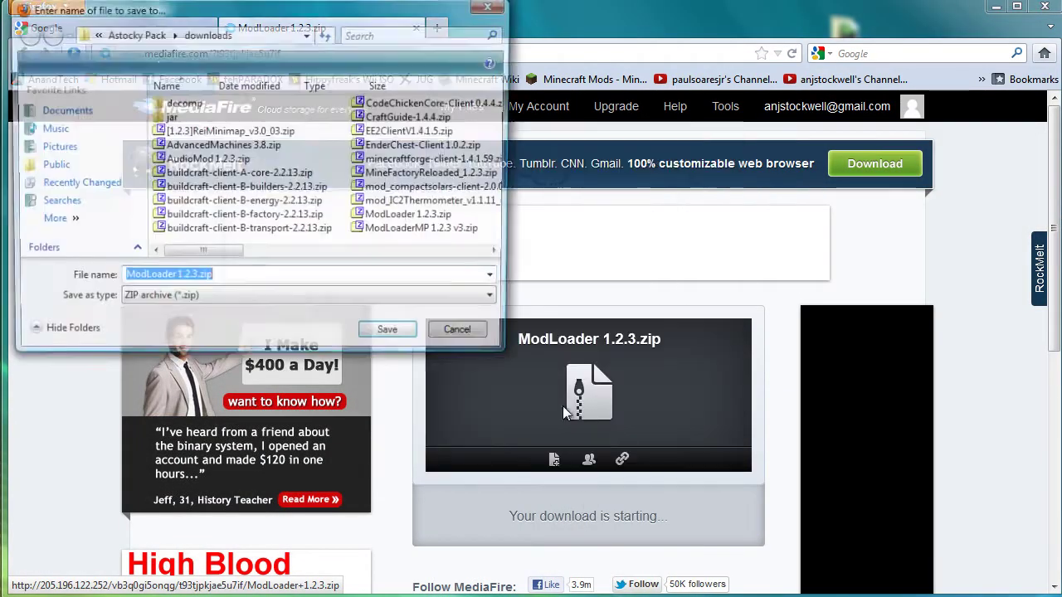
pyautogui.click(134, 35)
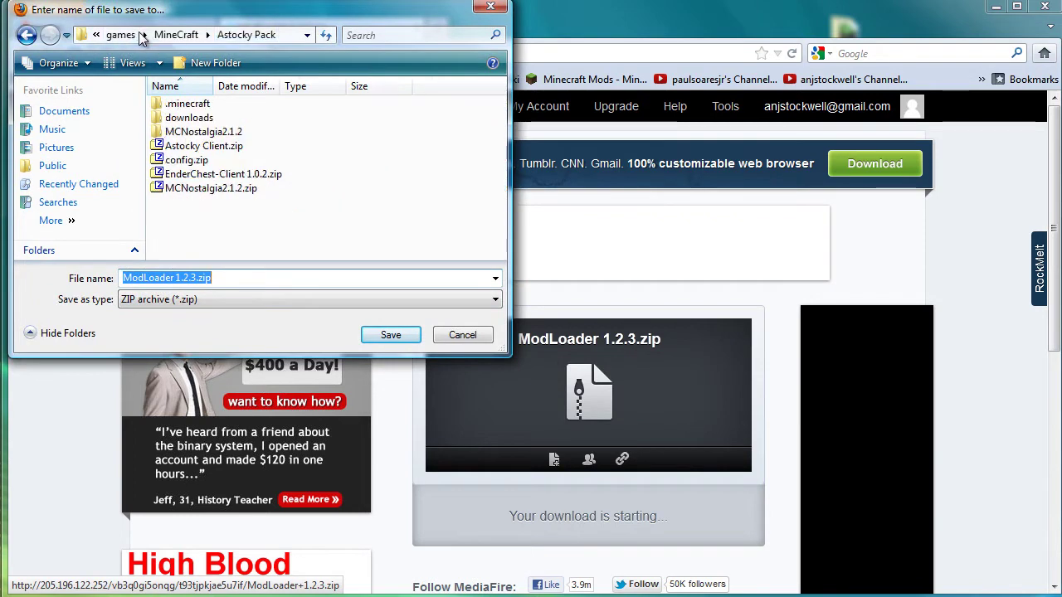
pyautogui.click(125, 35)
pyautogui.doubleClick(183, 107)
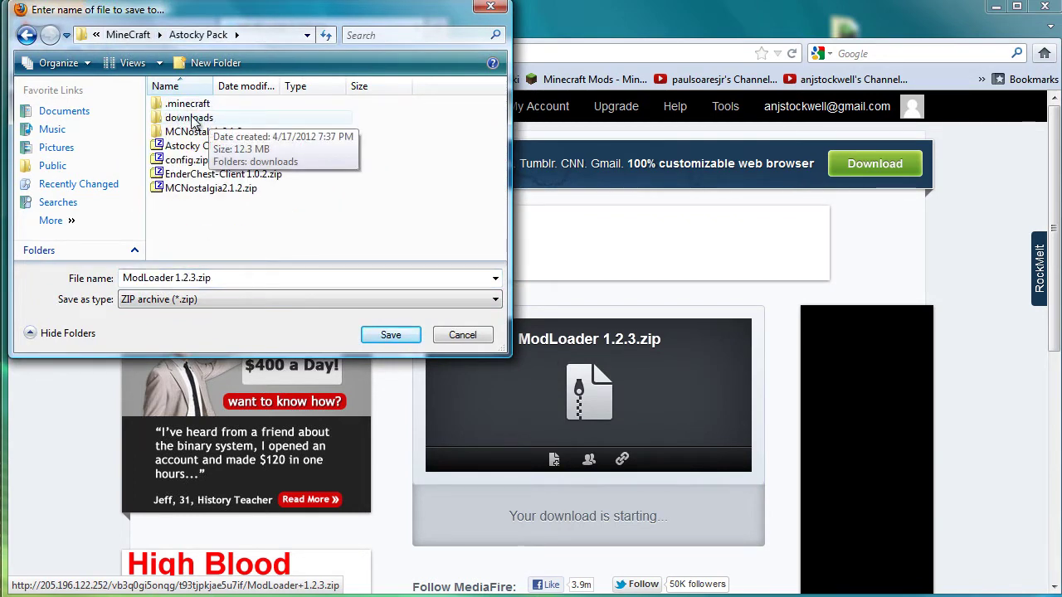
pyautogui.doubleClick(189, 118)
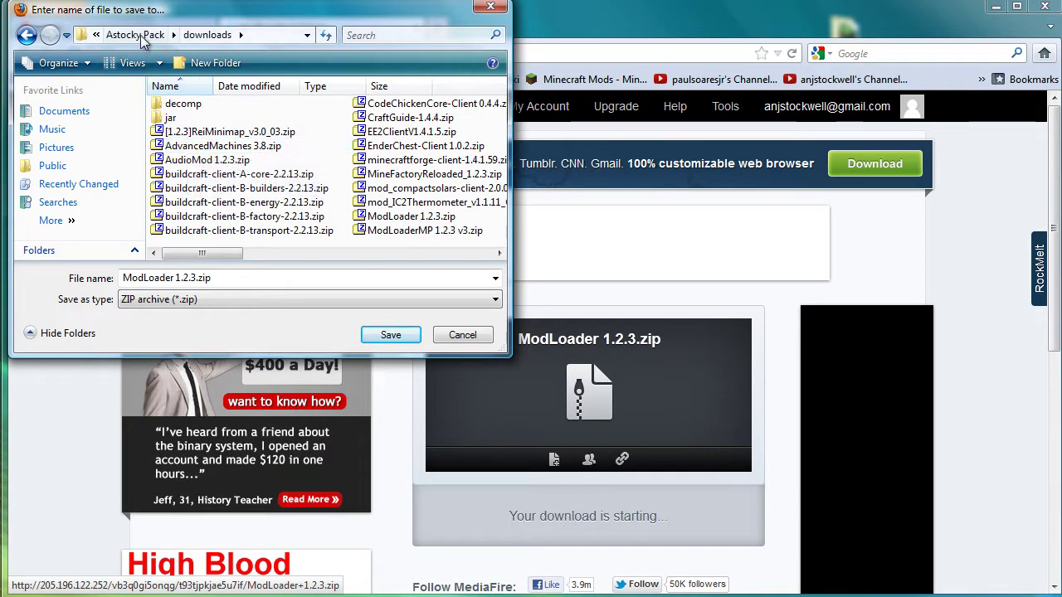
# Save ModLoader 1.2.3.zip into the games\Astocky Client\downloads folder and close its MediaFire page.
pyautogui.click(137, 35)
pyautogui.click(123, 35)
pyautogui.click(115, 35)
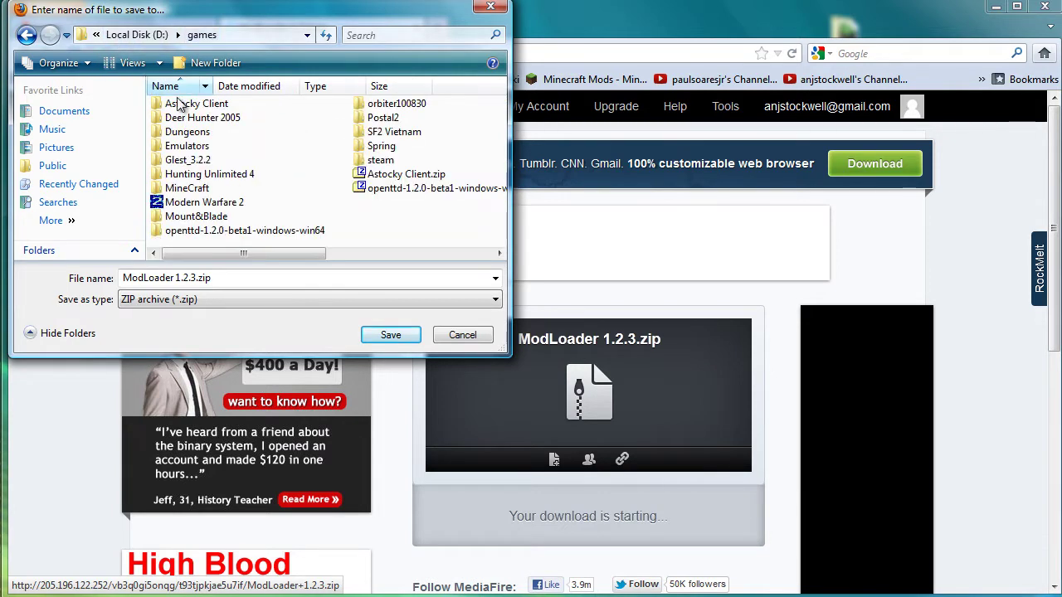
pyautogui.doubleClick(196, 104)
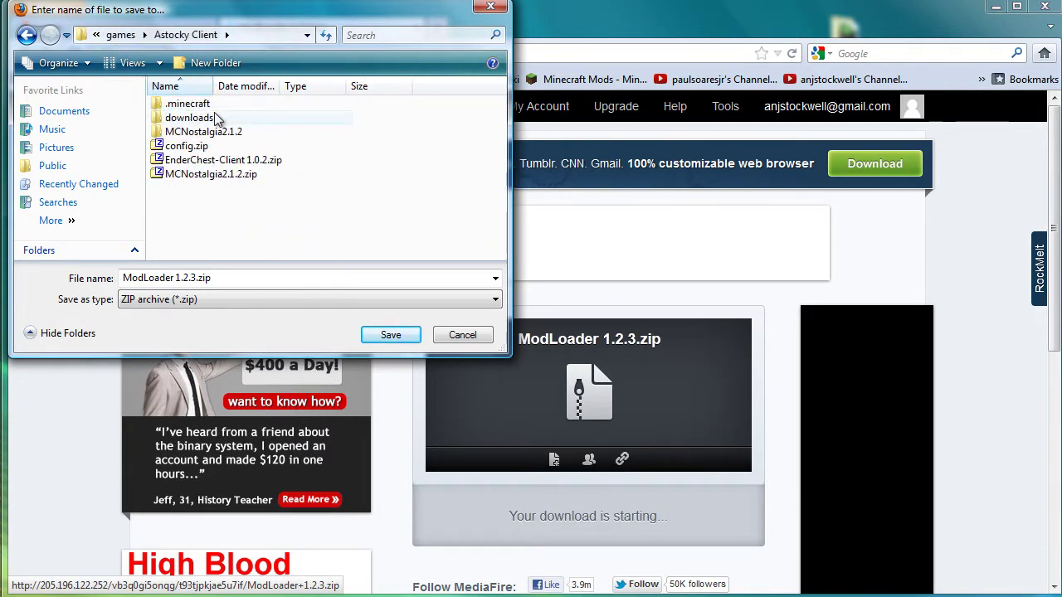
pyautogui.click(189, 121)
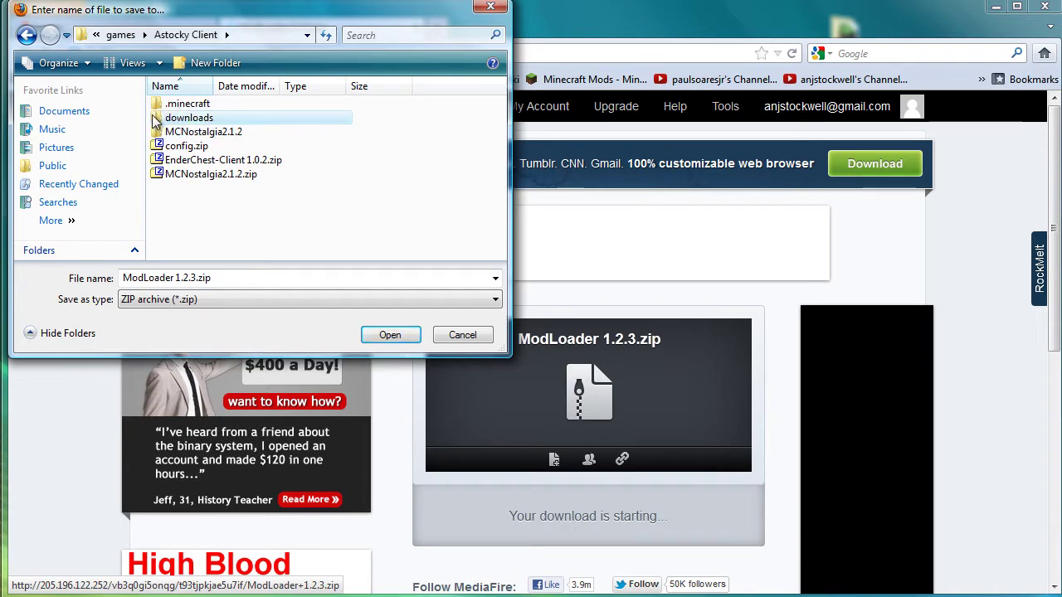
pyautogui.doubleClick(160, 122)
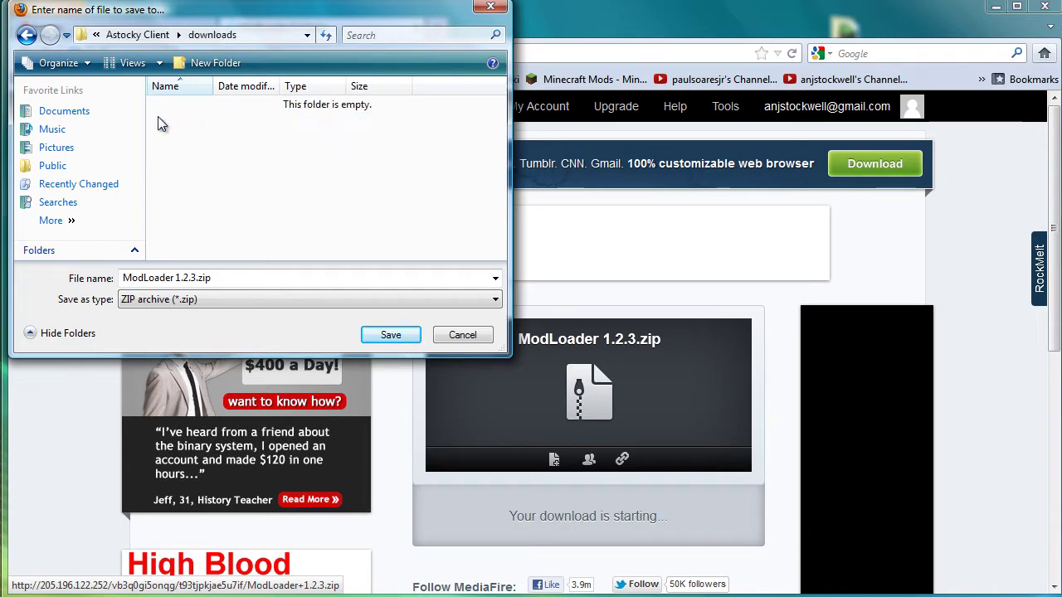
pyautogui.click(390, 334)
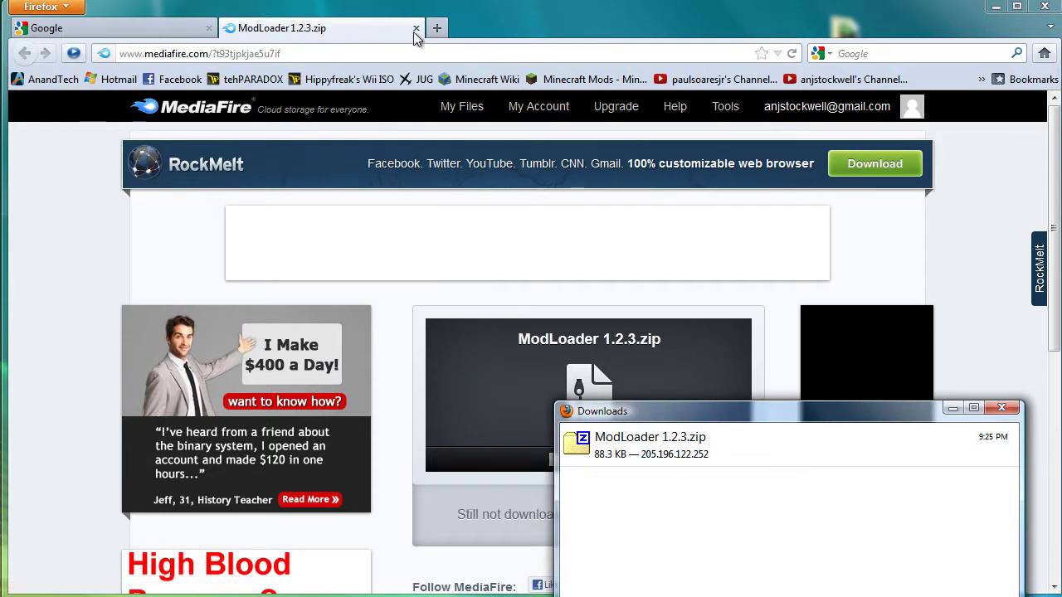
pyautogui.hotkey('ctrl', 'Tab')
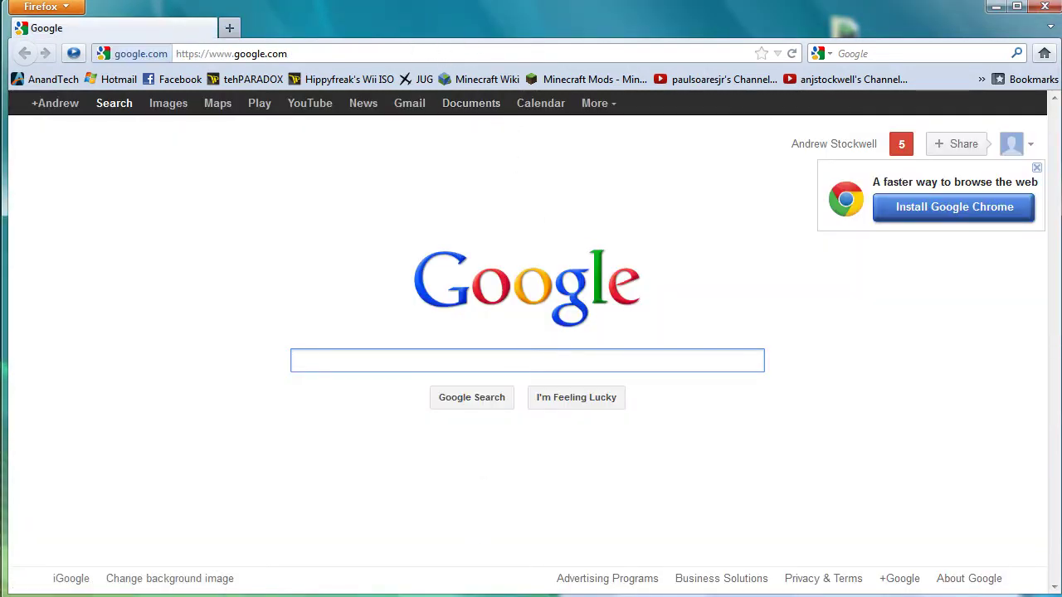
# Continue the installer to the ModLoader MP download and arrange the command window and the browser side by side.
pyautogui.hotkey('alt', 'Tab')
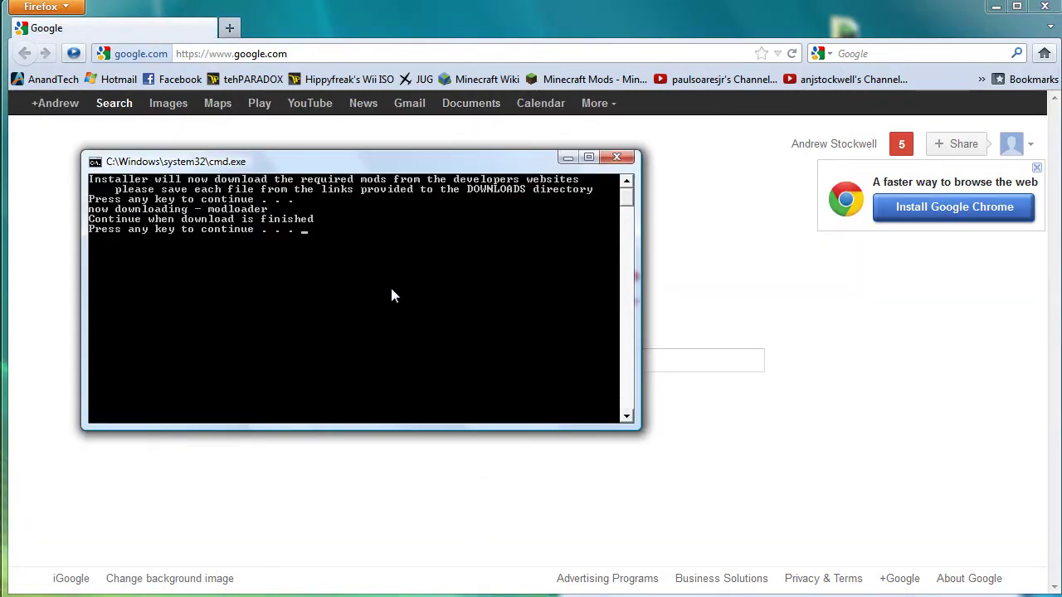
pyautogui.press('Return')
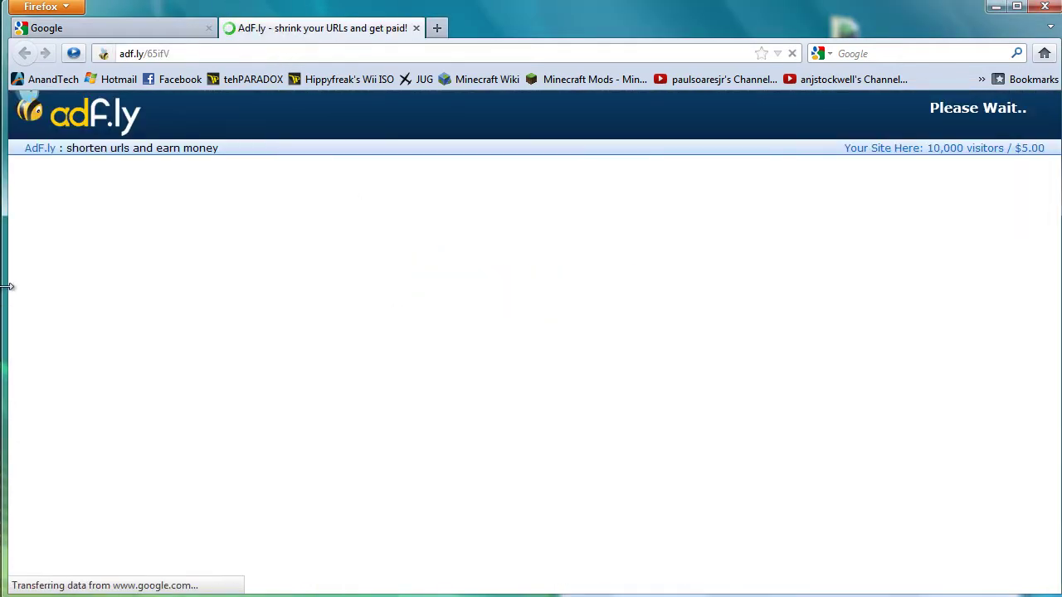
pyautogui.moveTo(11, 284); pyautogui.dragTo(242, 294)
pyautogui.moveTo(166, 161); pyautogui.dragTo(91, 21)
pyautogui.click(697, 15)
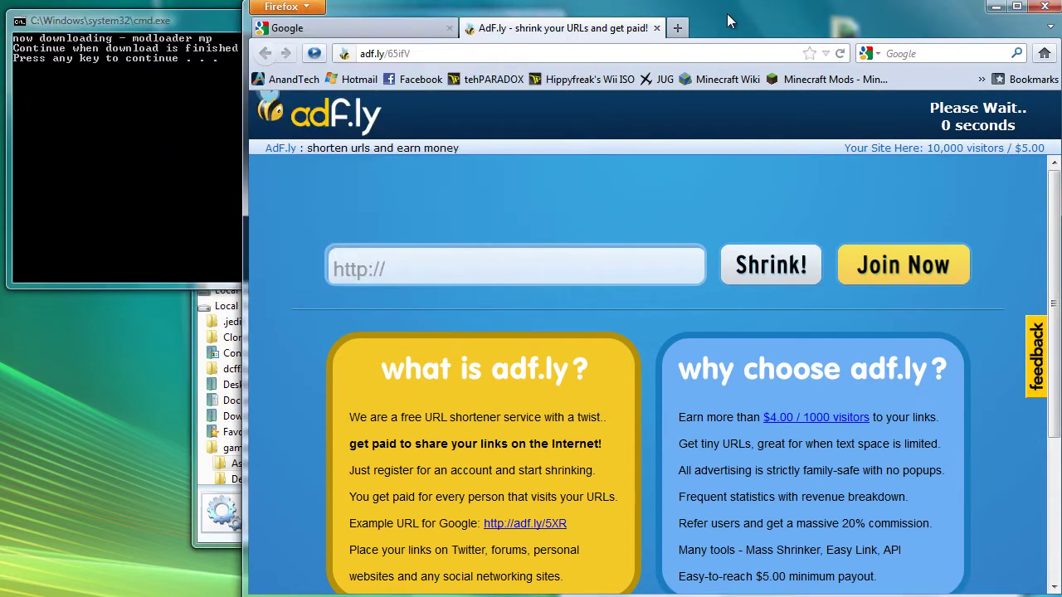
# Skip the ad and save ModLoaderMP 1.2.3 v3.zip into the games\Astocky Client\downloads folder.
pyautogui.click(983, 117)
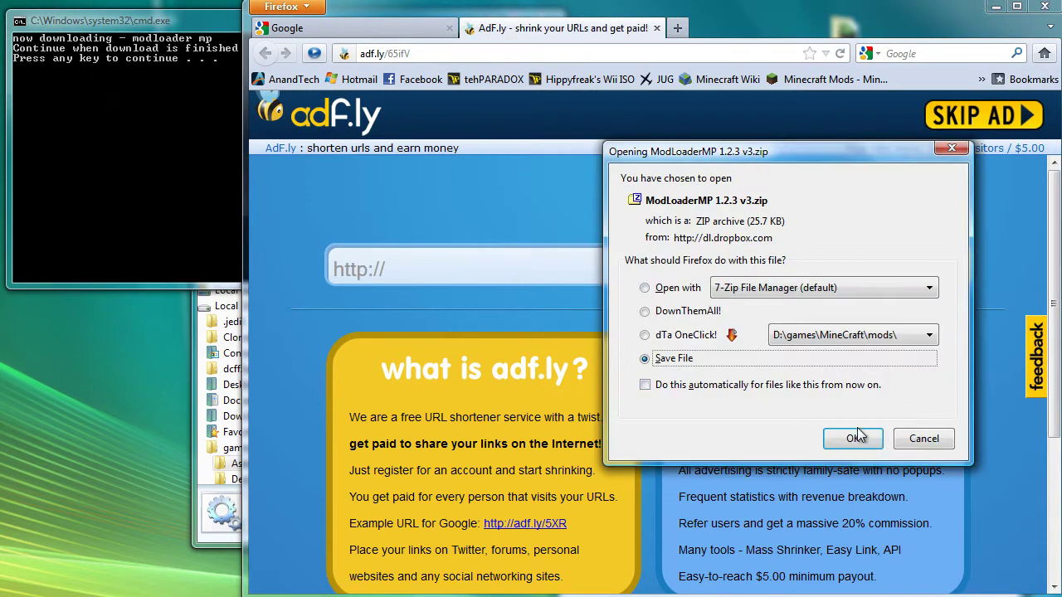
pyautogui.click(855, 438)
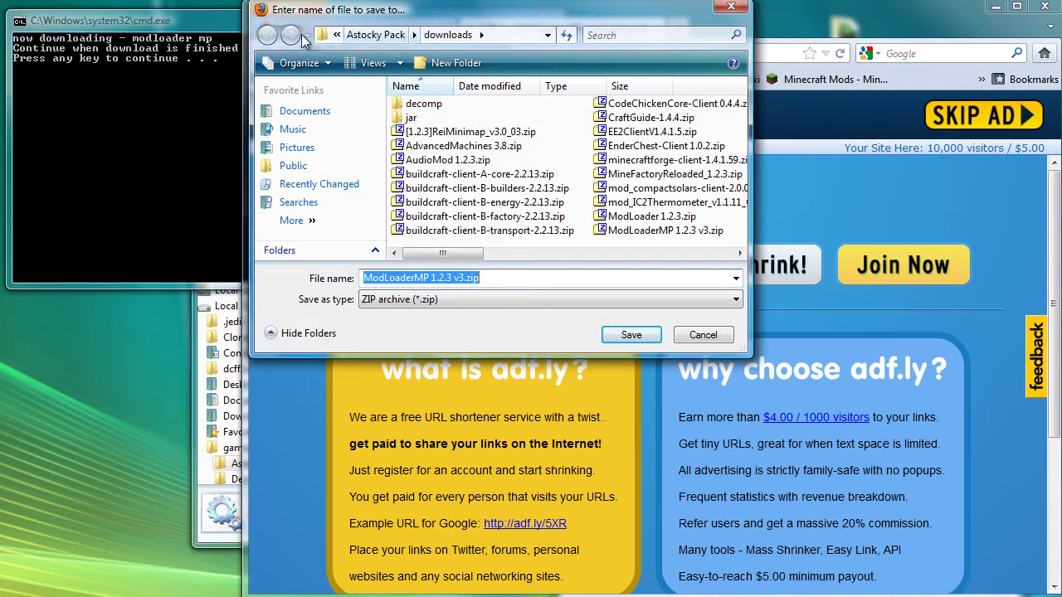
pyautogui.click(369, 35)
pyautogui.click(360, 34)
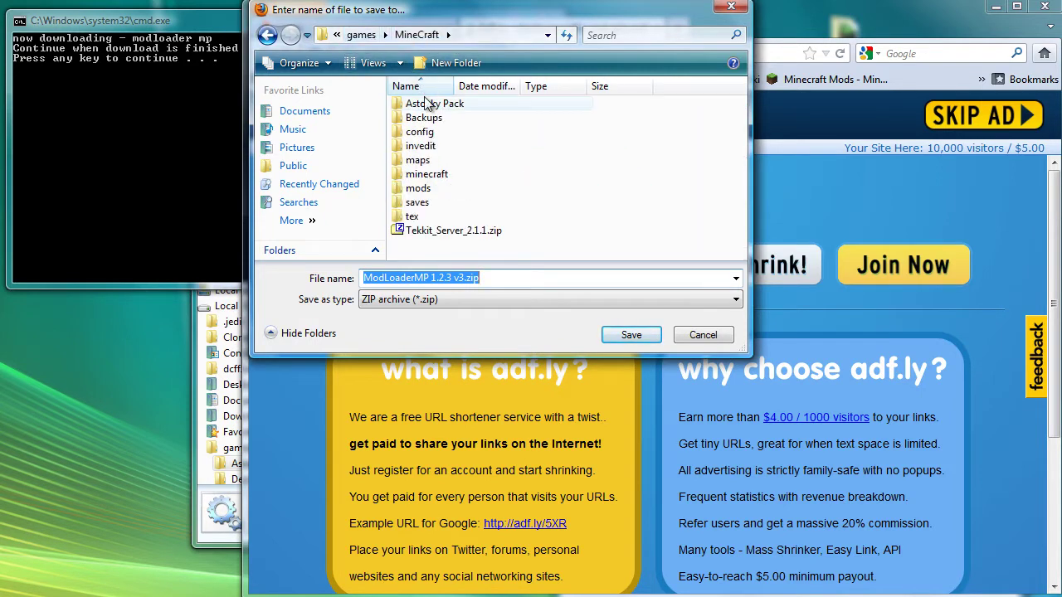
pyautogui.click(363, 35)
pyautogui.doubleClick(430, 105)
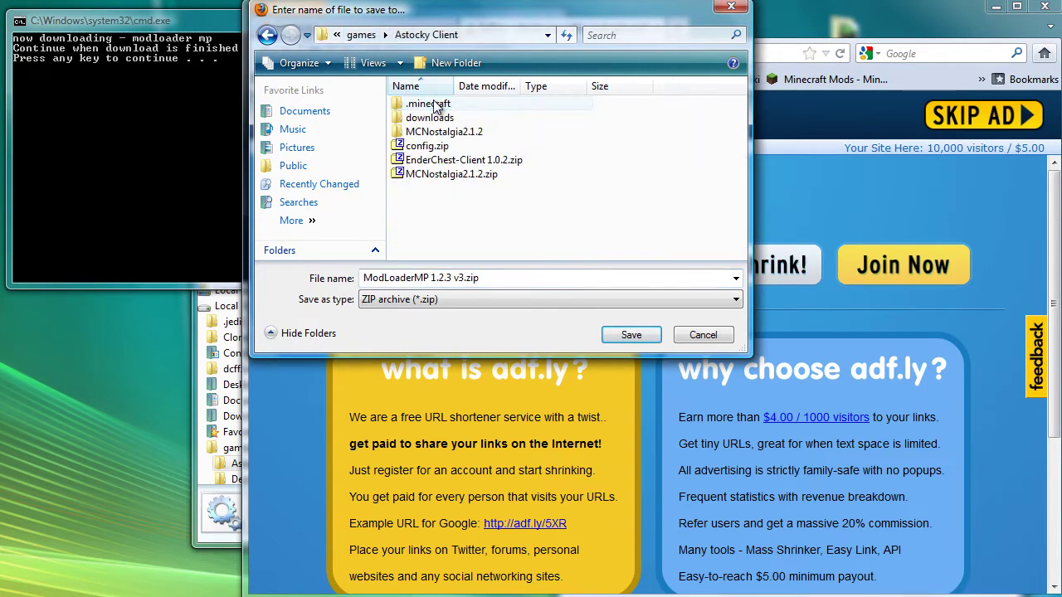
pyautogui.doubleClick(425, 118)
pyautogui.click(629, 335)
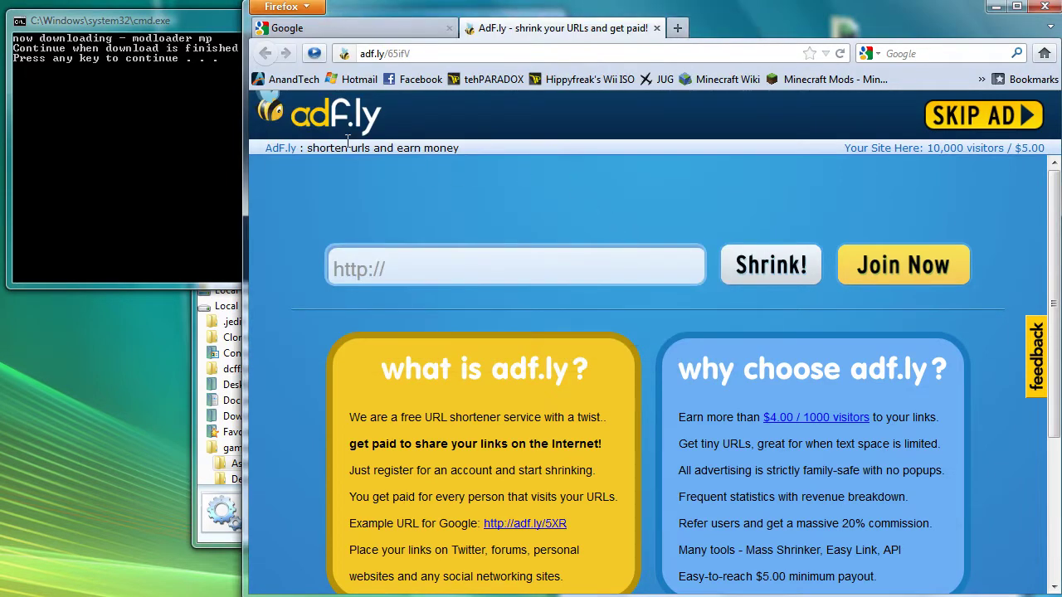
# Continue the installer to Forge, close the AdF.ly page and request minecraftforge-client-1.4.1.59.zip from MediaFire as a saved file.
pyautogui.click(160, 100)
pyautogui.press('Return')
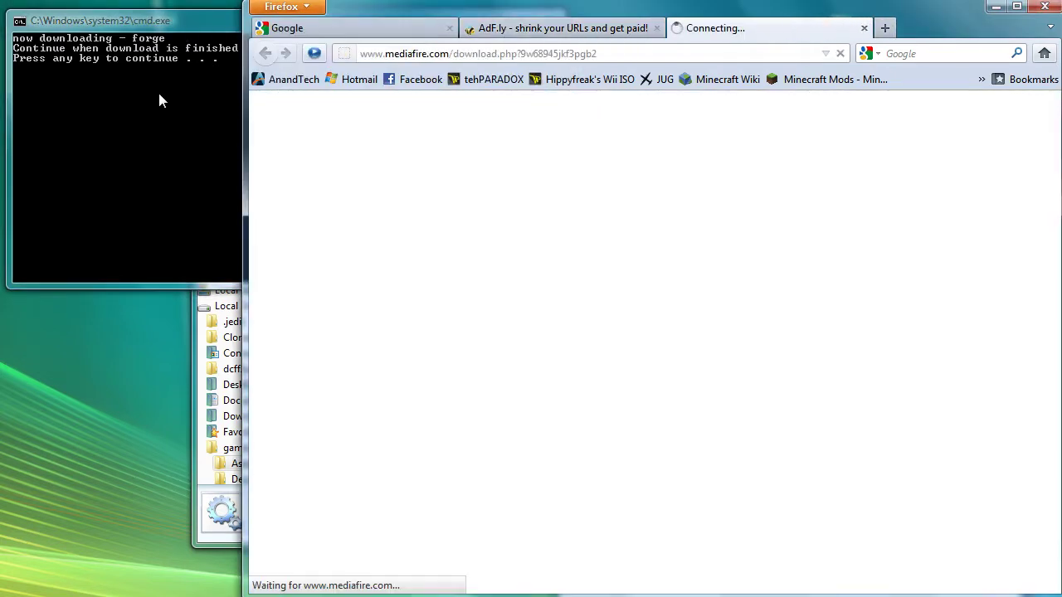
pyautogui.click(627, 30)
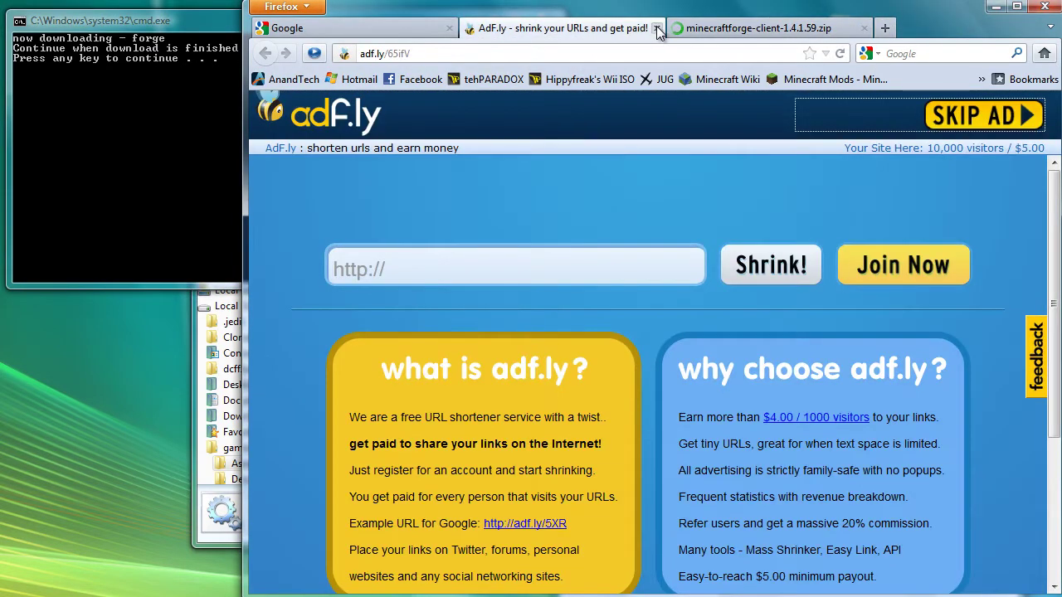
pyautogui.click(656, 28)
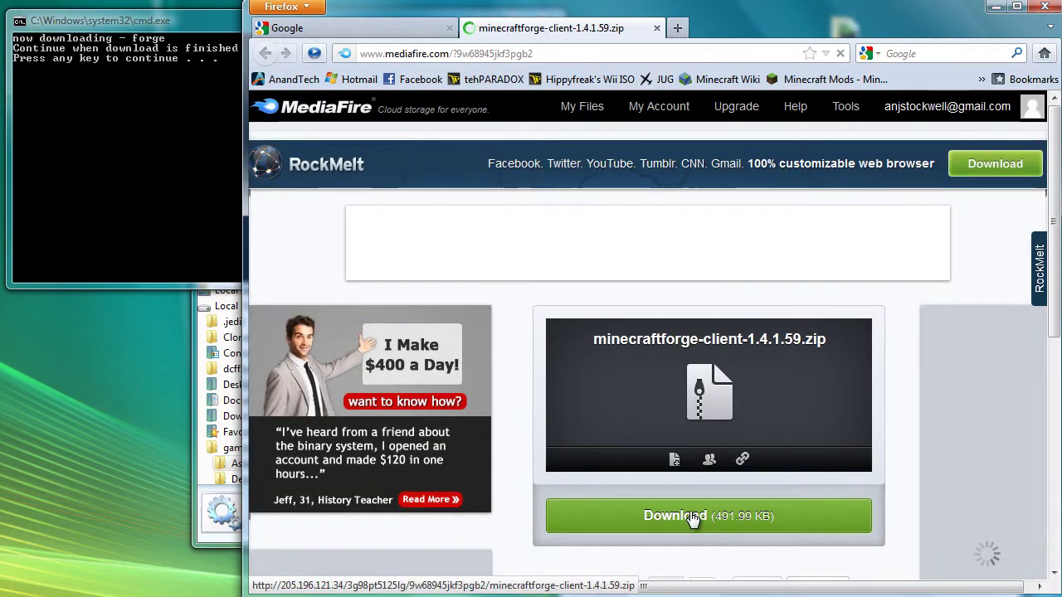
pyautogui.click(693, 517)
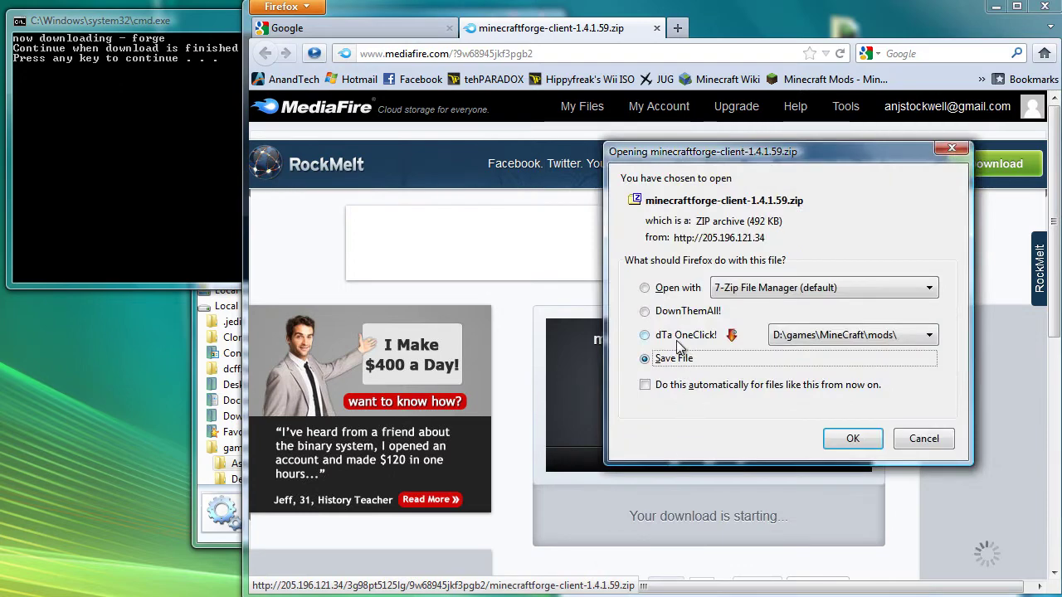
pyautogui.click(853, 438)
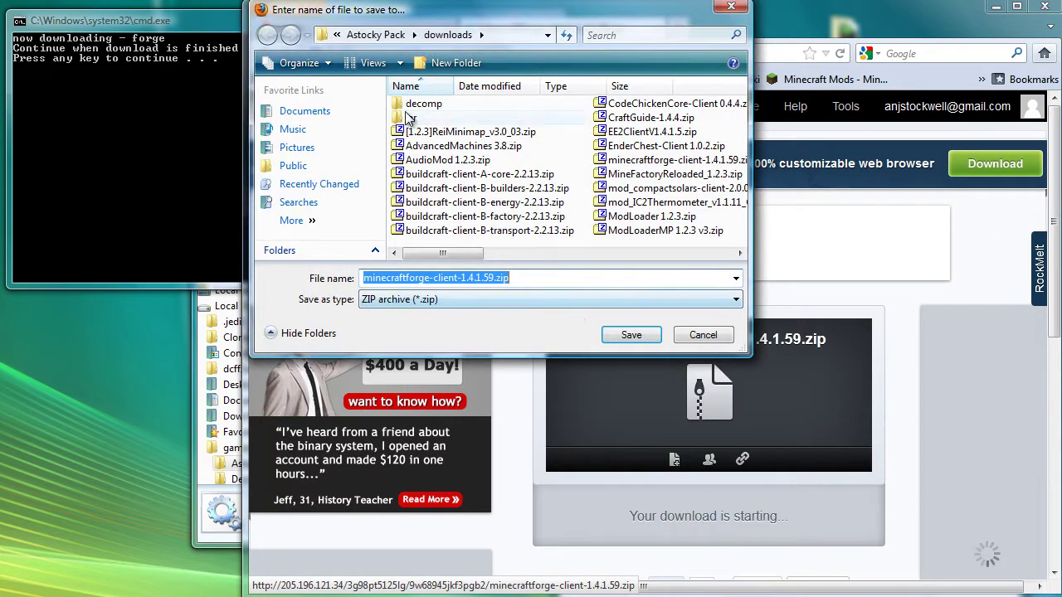
# Save minecraftforge-client-1.4.1.59.zip into D:\games\Astocky Client, copying the folder's path, and close its MediaFire page.
pyautogui.click(372, 35)
pyautogui.click(365, 35)
pyautogui.click(362, 35)
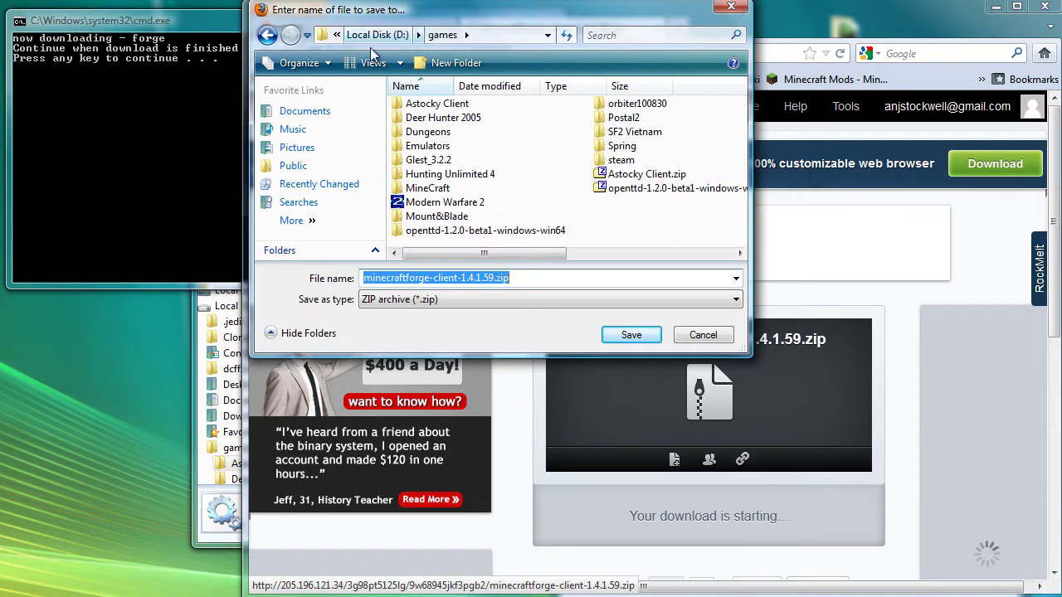
pyautogui.doubleClick(423, 103)
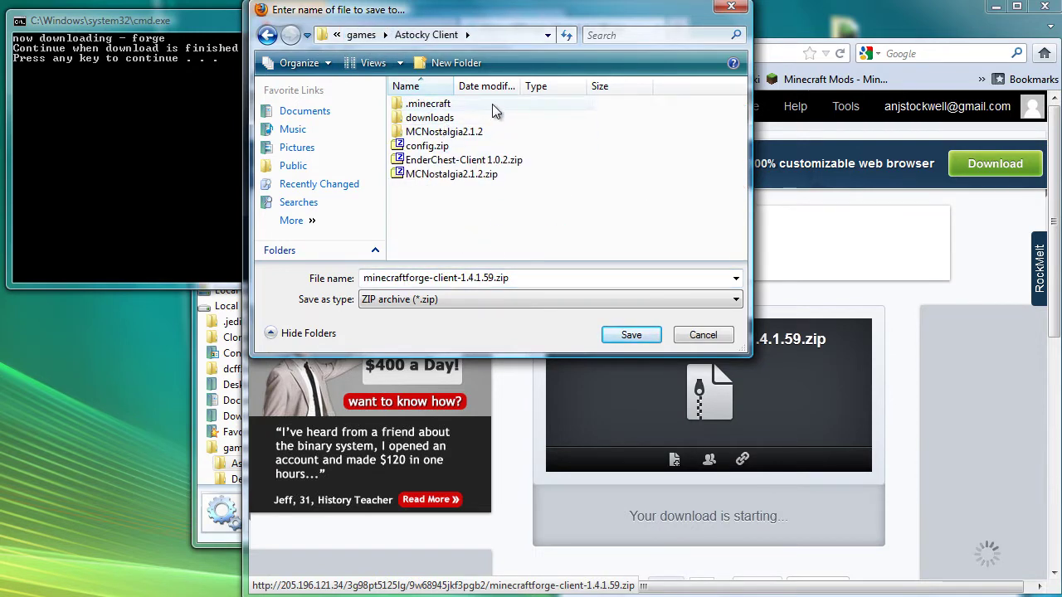
pyautogui.click(505, 36)
pyautogui.hotkey('ctrl', 'c')
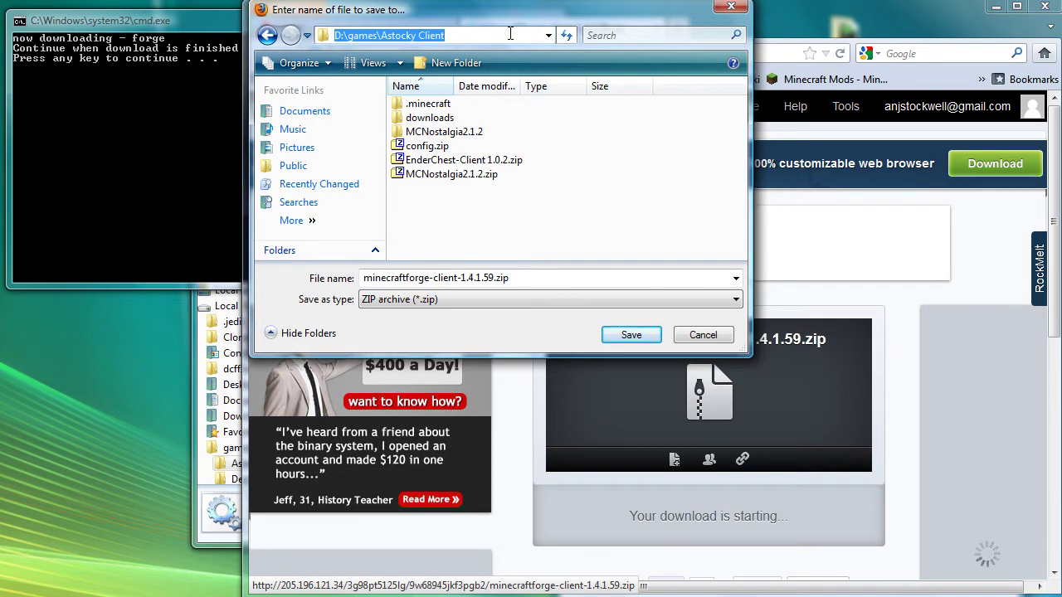
pyautogui.click(632, 335)
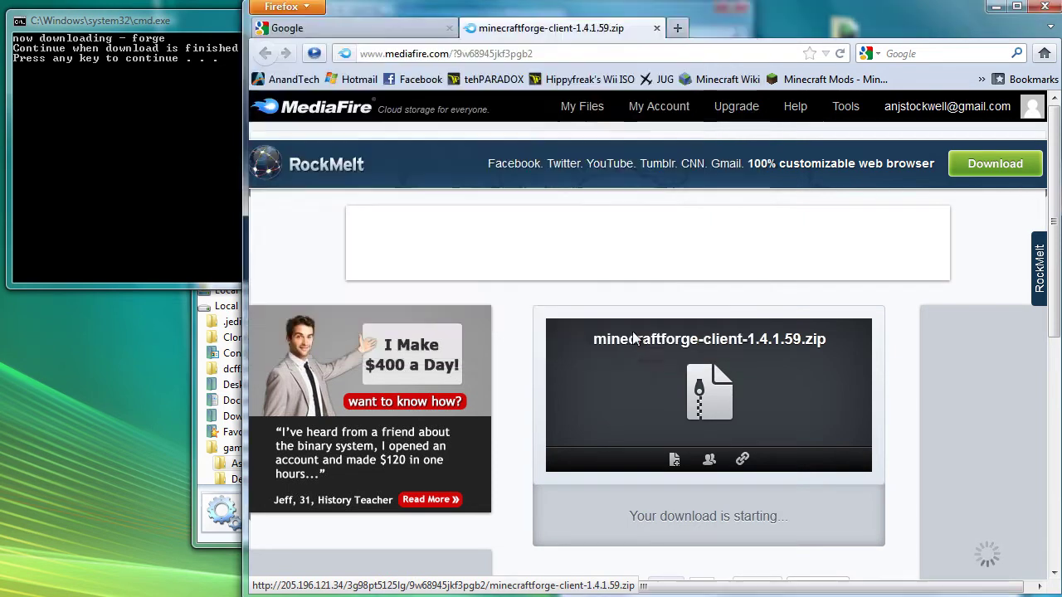
pyautogui.click(656, 29)
# Continue the installer to the AudioMod download and request AudioMod 1.2.3.zip from MediaFire as a saved file.
pyautogui.click(182, 190)
pyautogui.press('Return')
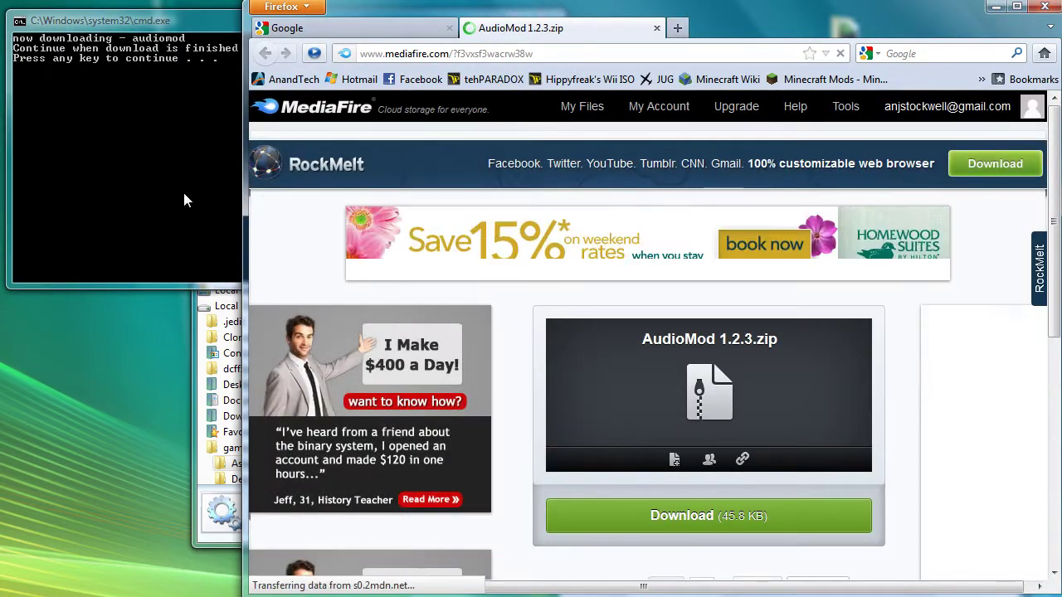
pyautogui.click(684, 516)
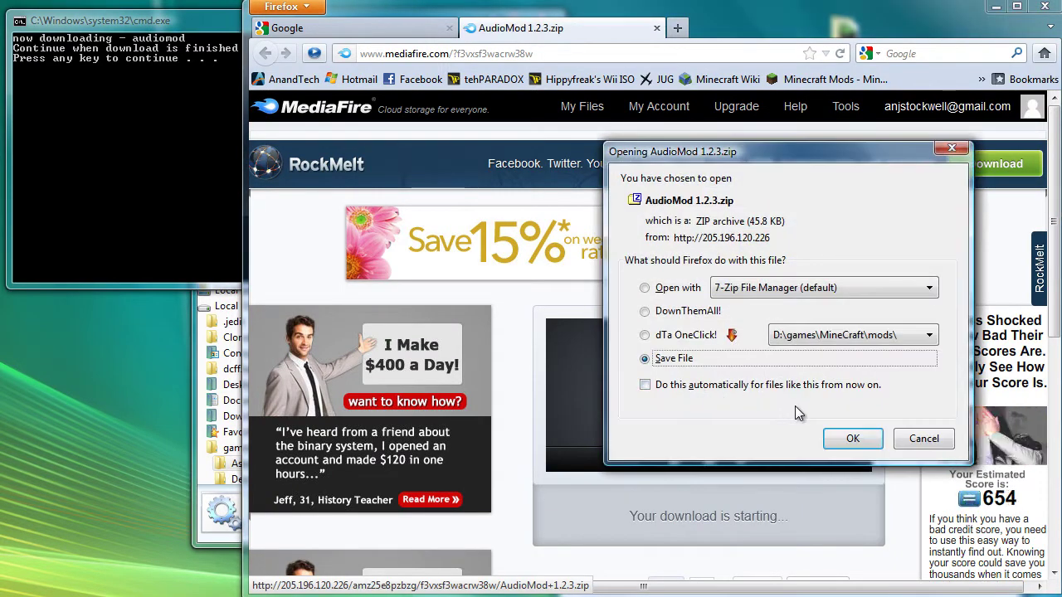
pyautogui.click(852, 438)
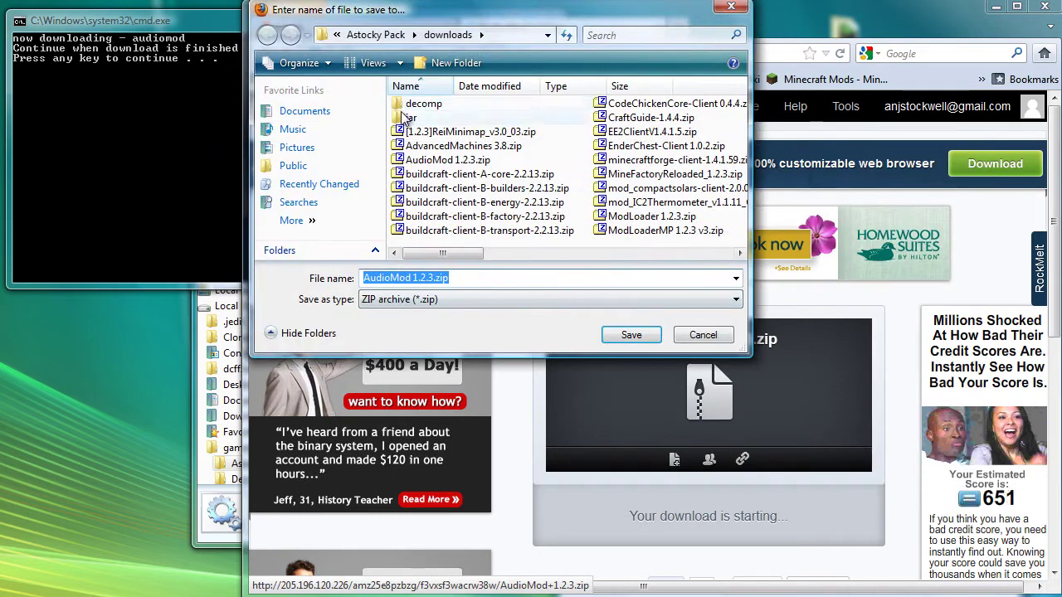
# Save AudioMod 1.2.3.zip into D:\games\Astocky Client\downloads, copying the folder's path, and close its MediaFire page.
pyautogui.click(513, 38)
pyautogui.hotkey('ctrl', 'v')
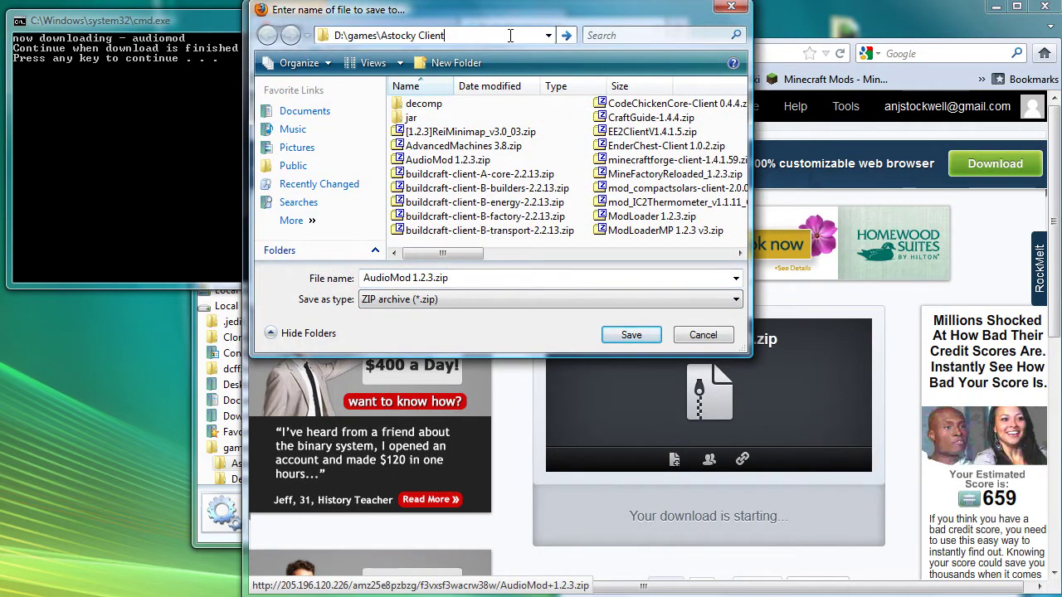
pyautogui.press('Return')
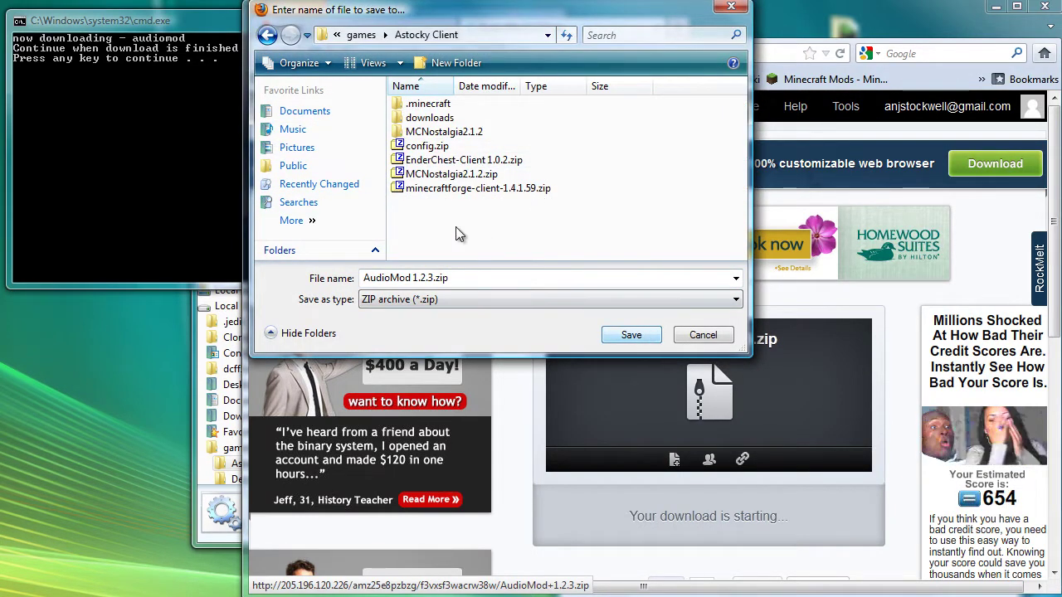
pyautogui.doubleClick(428, 118)
pyautogui.click(510, 35)
pyautogui.hotkey('ctrl', 'c')
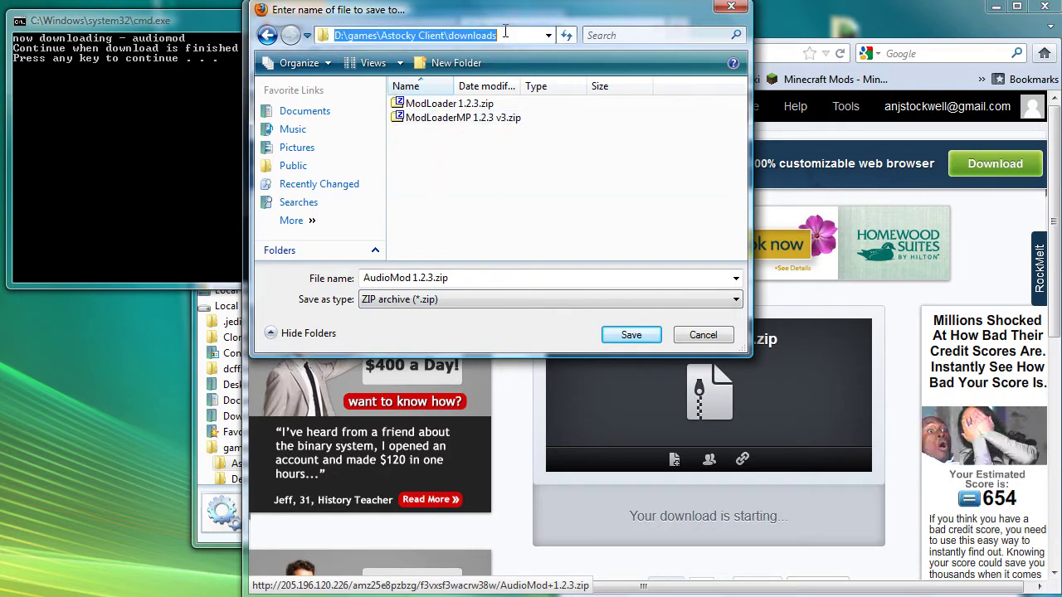
pyautogui.click(628, 335)
pyautogui.click(656, 28)
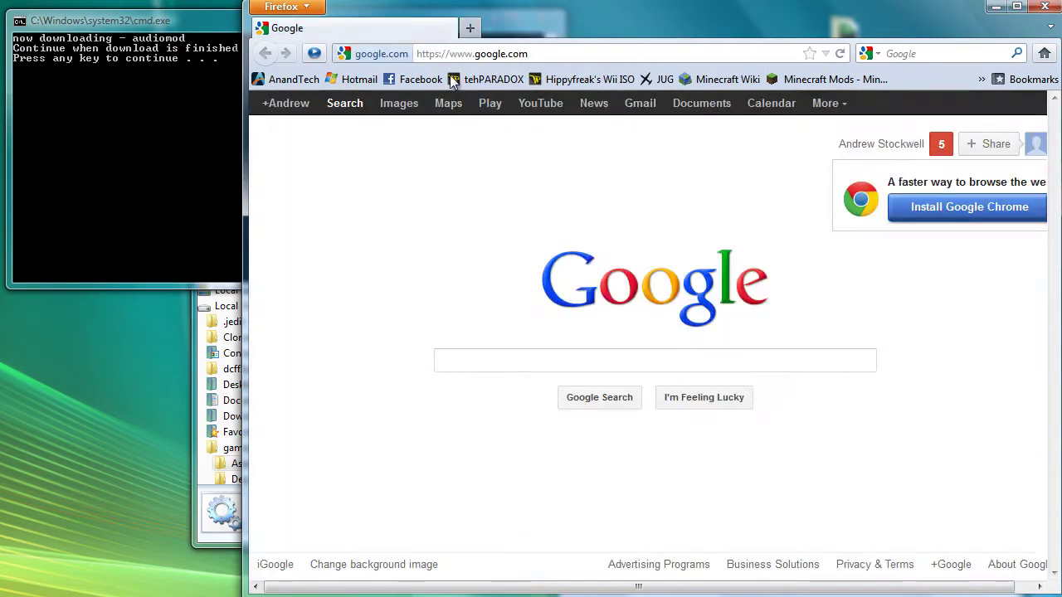
# Continue the installer to Optifine, read its optional-install note, then skip the ad and start downloading OptiFine_1.2.3_HD_B.zip.
pyautogui.click(166, 158)
pyautogui.press('space')
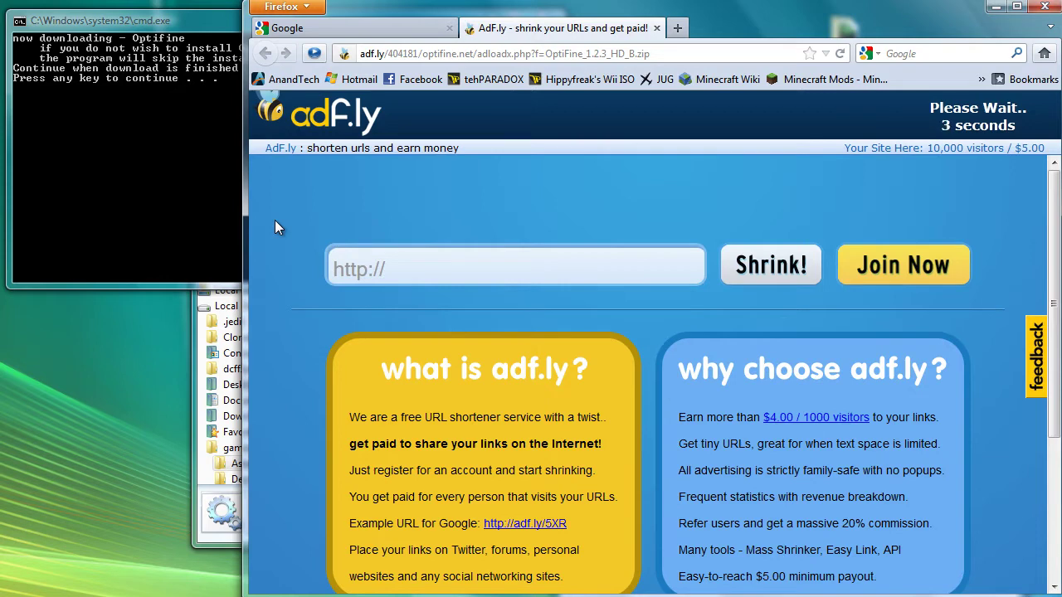
pyautogui.click(206, 25)
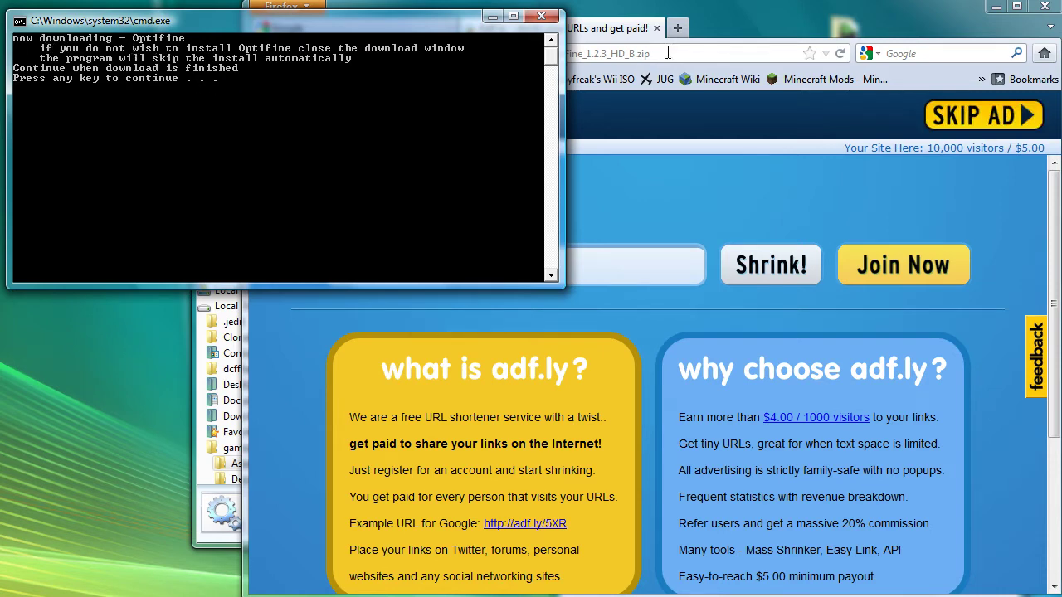
pyautogui.click(746, 13)
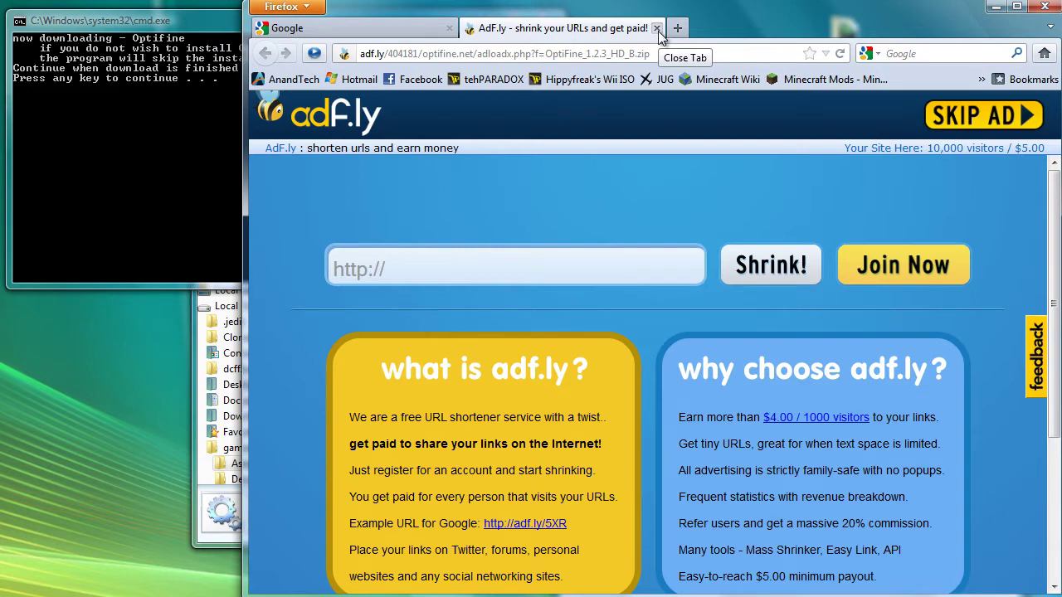
pyautogui.click(979, 136)
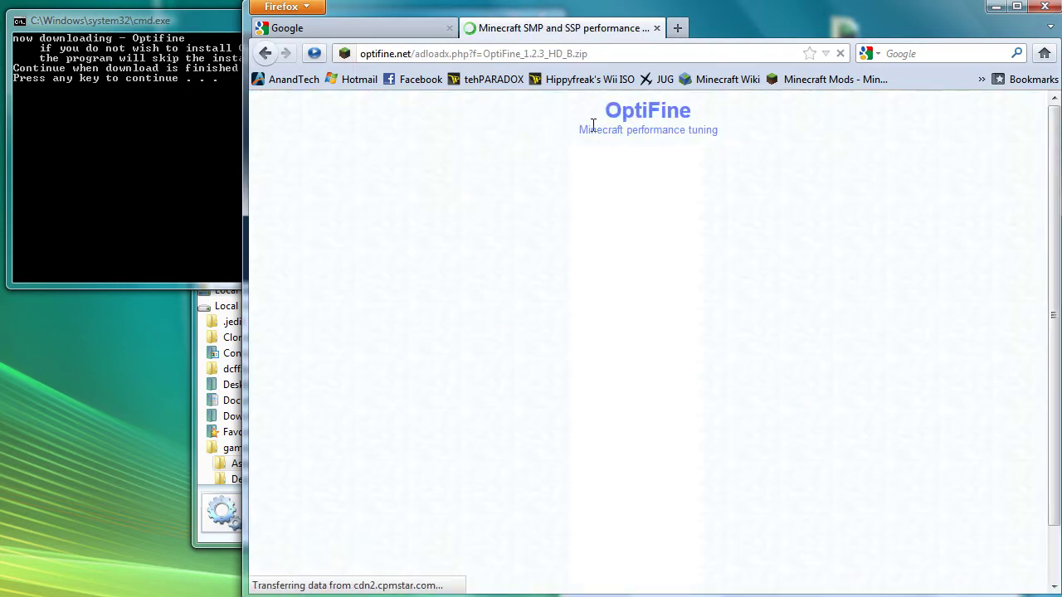
pyautogui.click(699, 382)
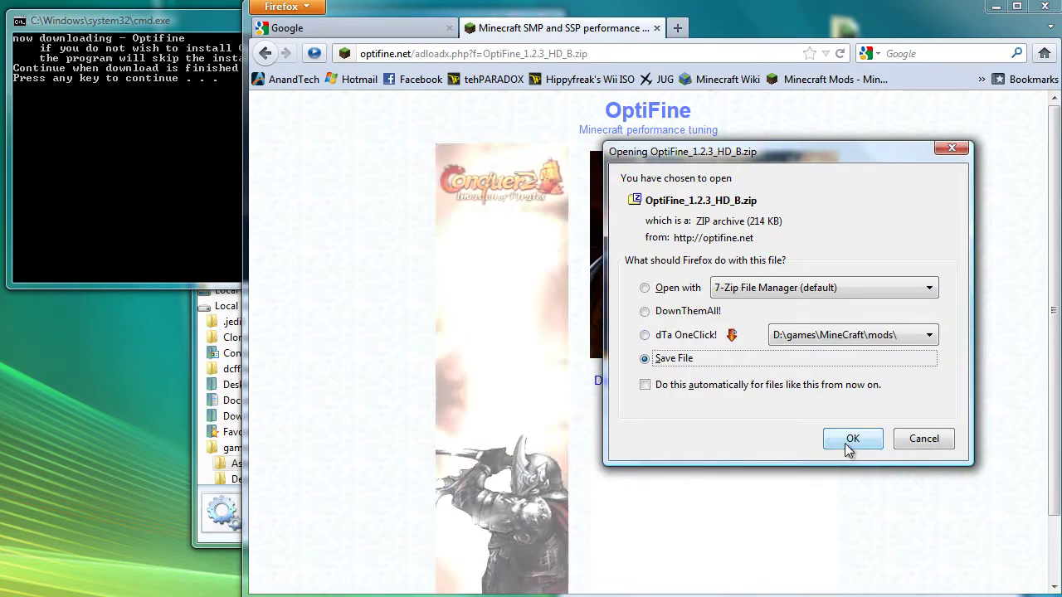
# Save OptiFine_1.2.3_HD_B.zip into the Astocky Client\downloads folder using the copied path, and close the OptiFine page.
pyautogui.click(848, 442)
pyautogui.click(502, 36)
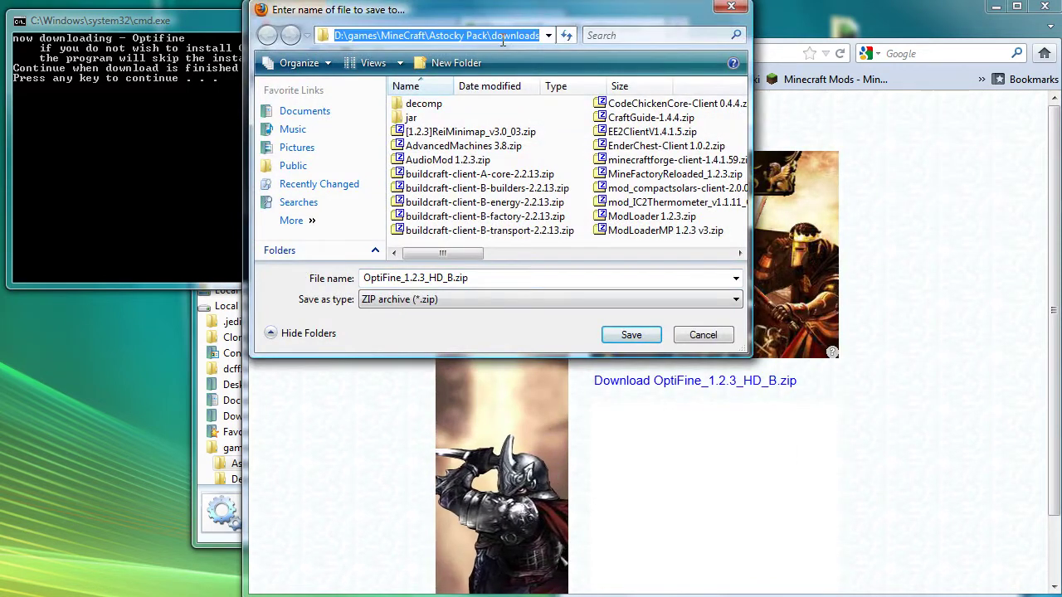
pyautogui.hotkey('ctrl', 'v')
pyautogui.press('Return')
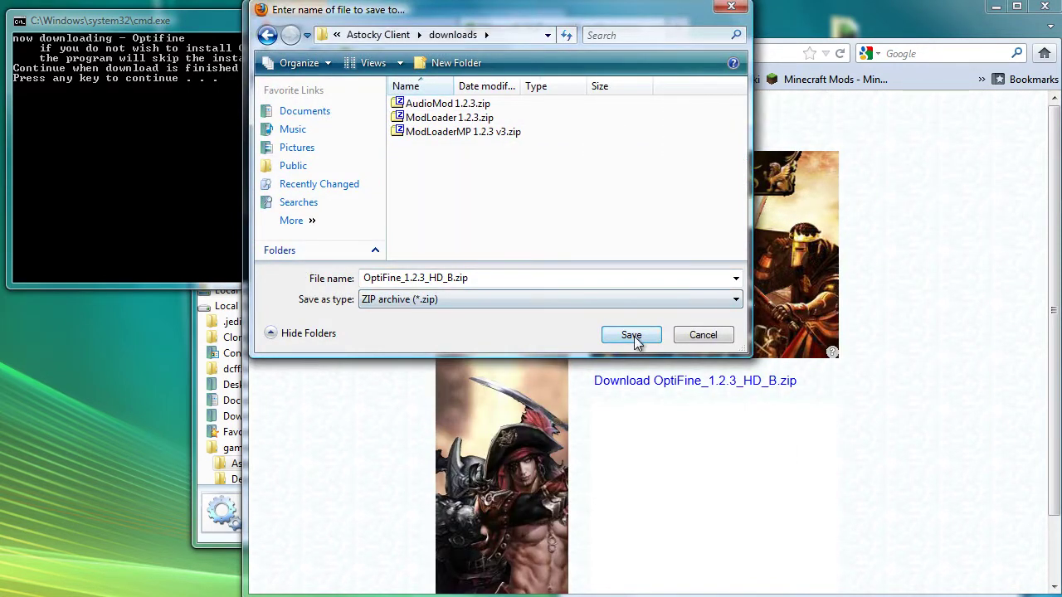
pyautogui.click(632, 337)
pyautogui.click(673, 27)
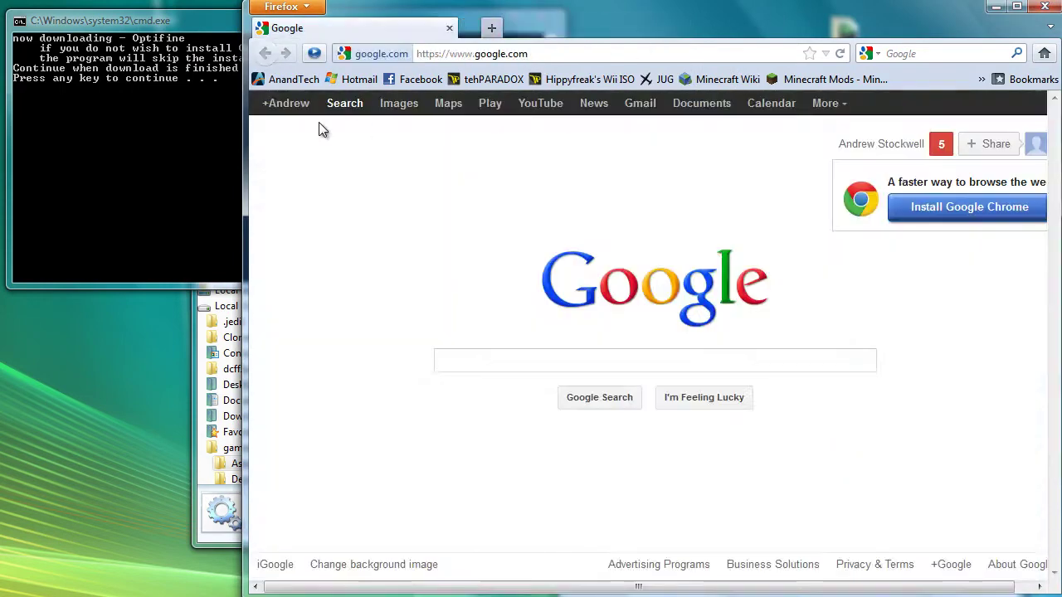
# Continue the installer to BuildCraft part 1/5 and send buildcraft-client-A-core-2.2.13.zip to DownThemAll.
pyautogui.click(150, 144)
pyautogui.press('Return')
pyautogui.click(184, 24)
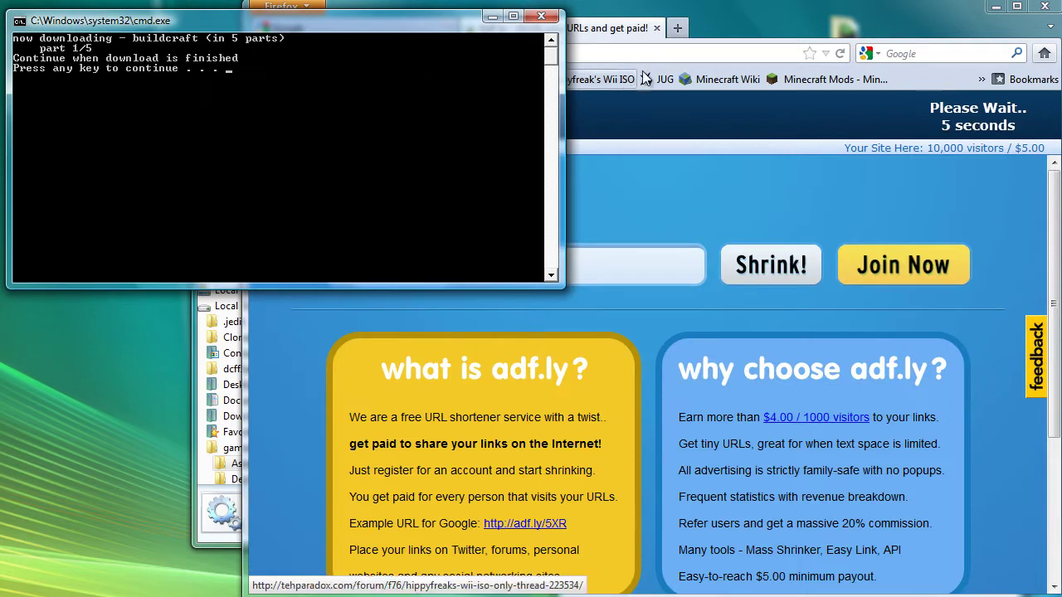
pyautogui.click(723, 17)
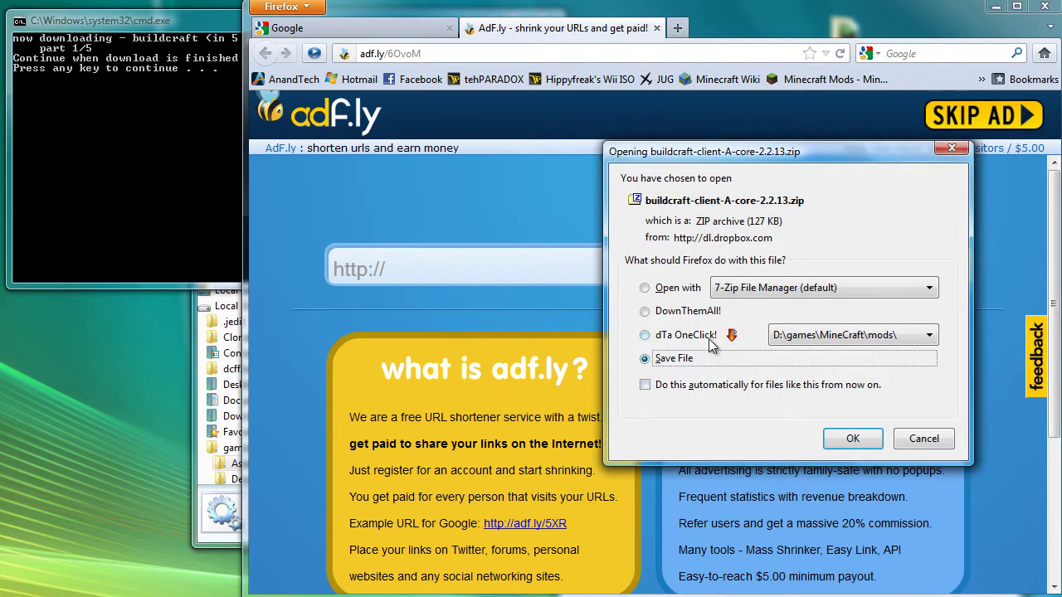
pyautogui.click(705, 312)
pyautogui.click(853, 439)
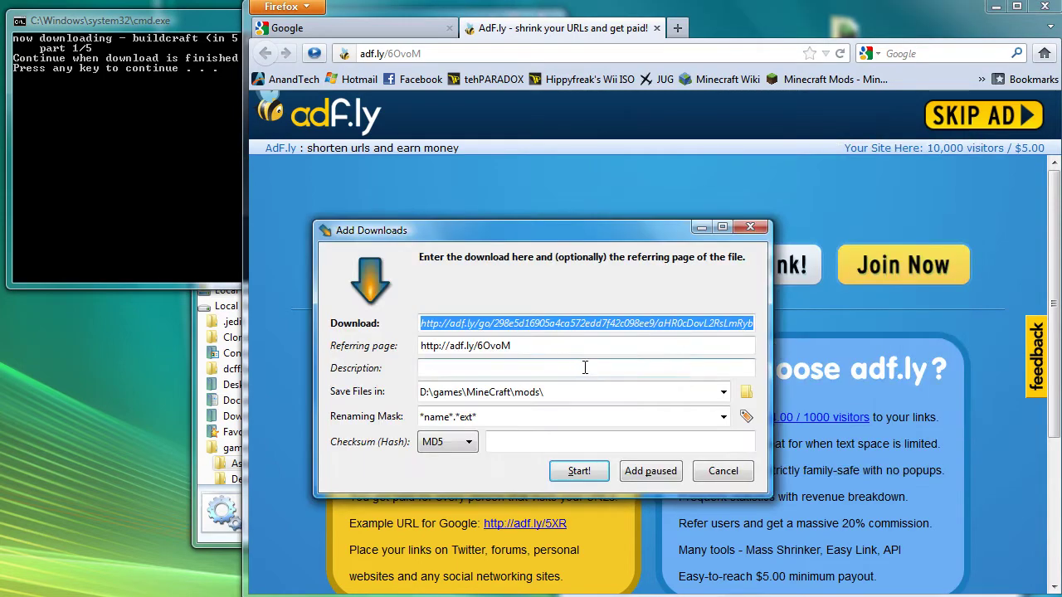
# Choose the downloads folder inside D:\games\Astocky Client as the destination, start the BuildCraft core download and close its ad page.
pyautogui.click(746, 393)
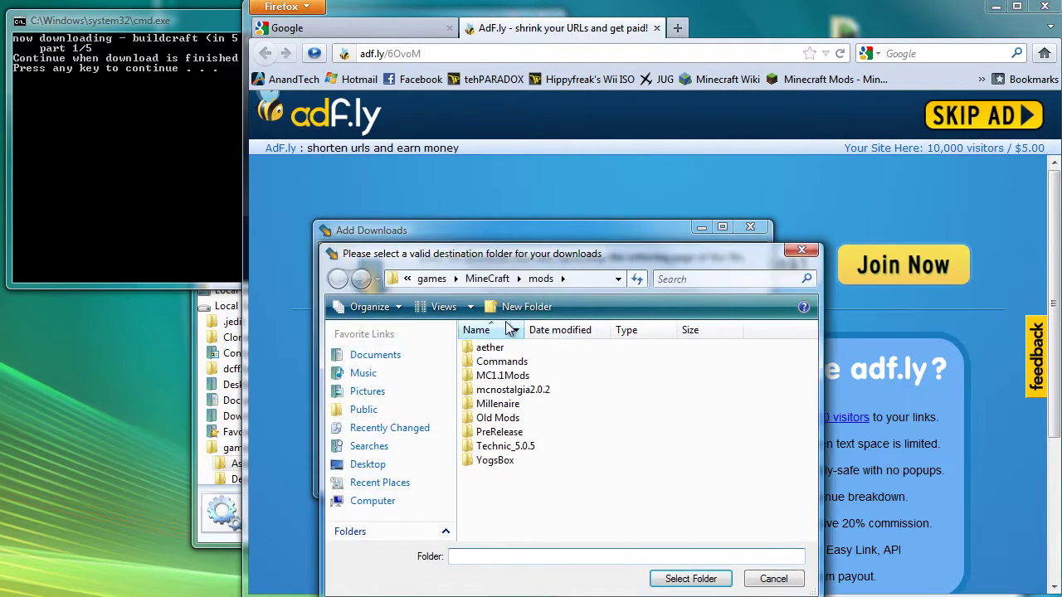
pyautogui.click(430, 279)
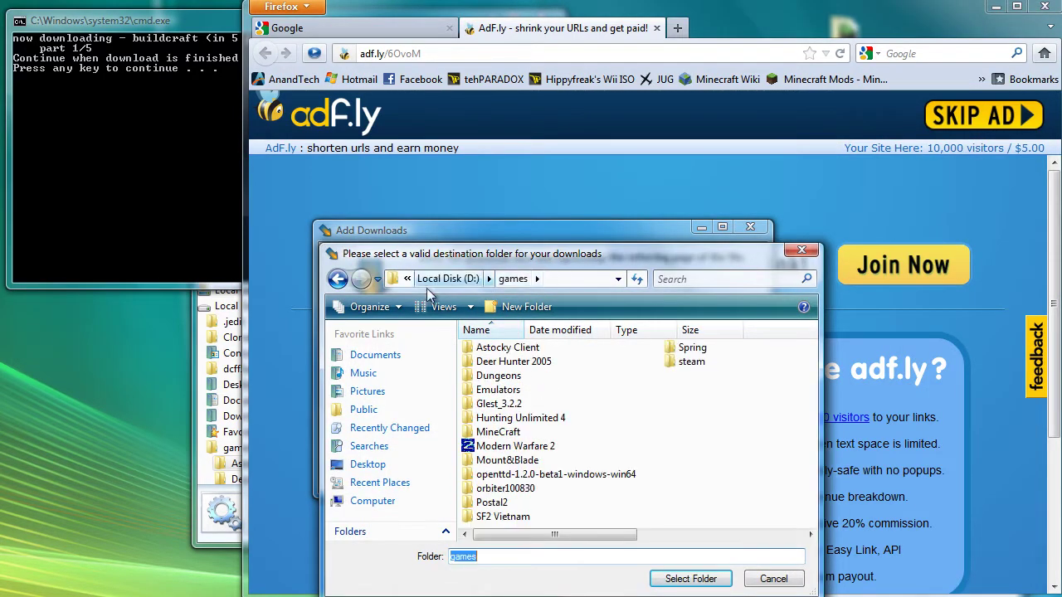
pyautogui.doubleClick(498, 347)
pyautogui.doubleClick(501, 362)
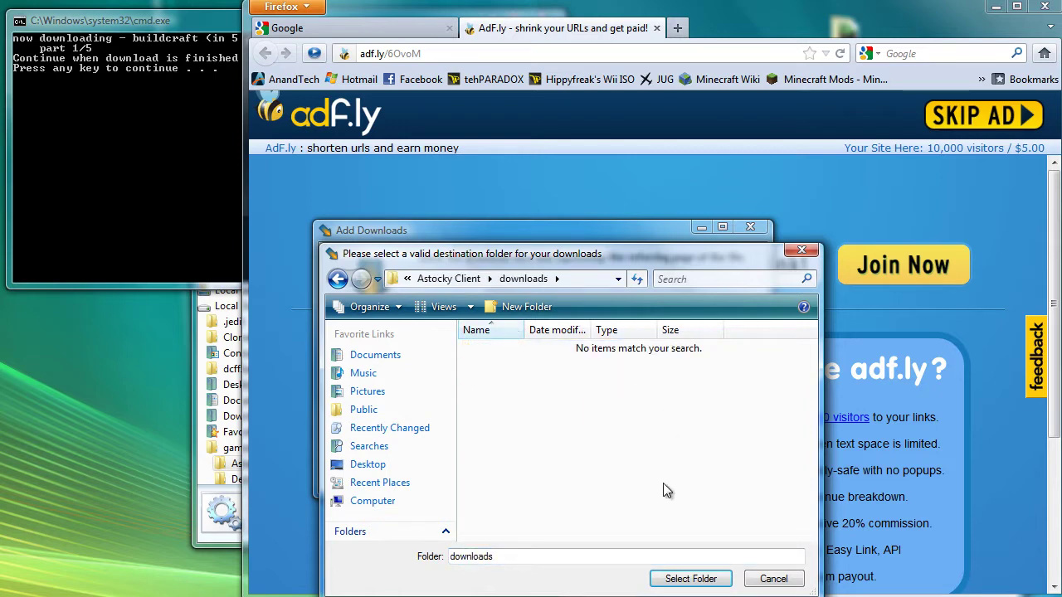
pyautogui.click(692, 580)
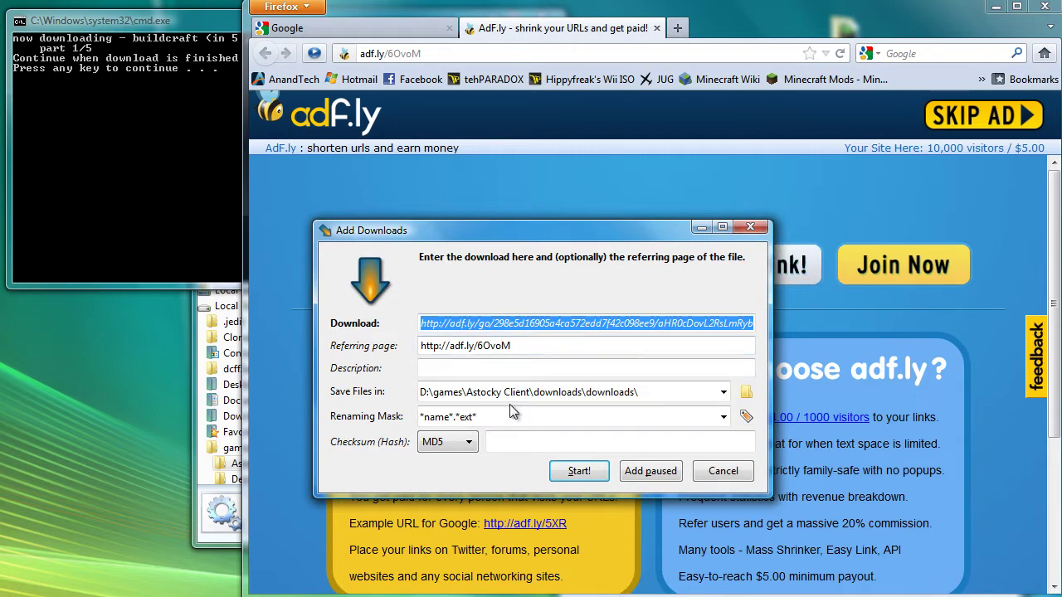
pyautogui.click(581, 472)
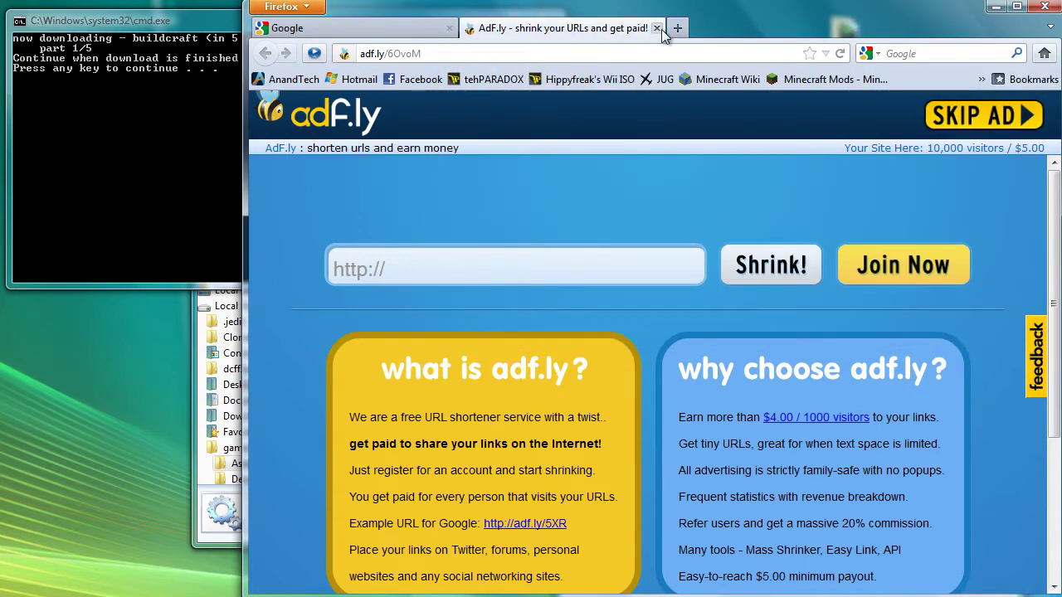
pyautogui.click(656, 29)
# Continue the installer to BuildCraft part 2/5, download buildcraft-client-B-builders-2.2.13.zip with dTa OneClick and close its ad page.
pyautogui.click(157, 168)
pyautogui.press('Return')
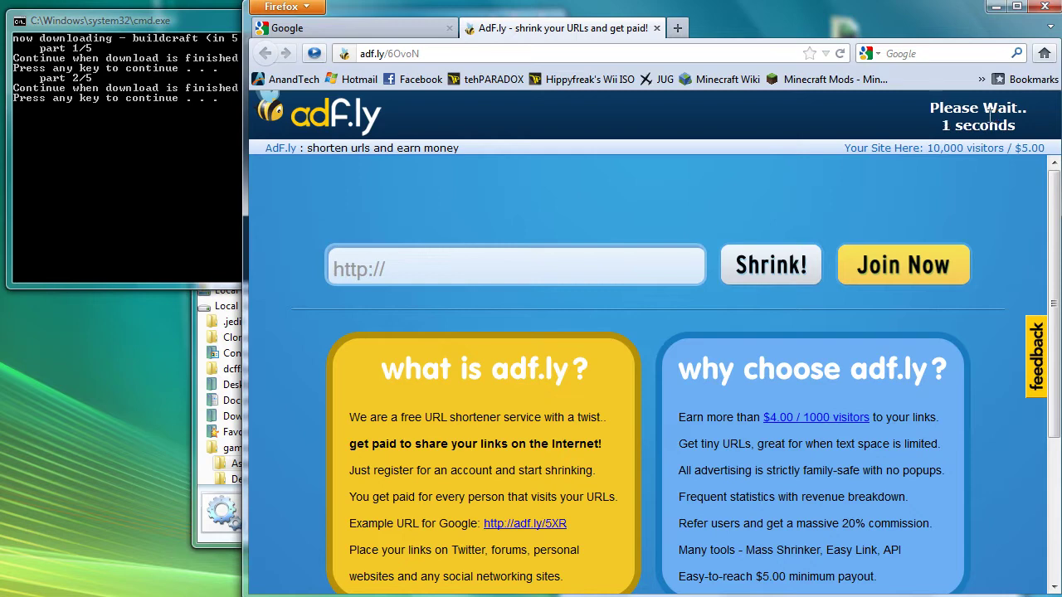
pyautogui.click(984, 116)
pyautogui.click(704, 334)
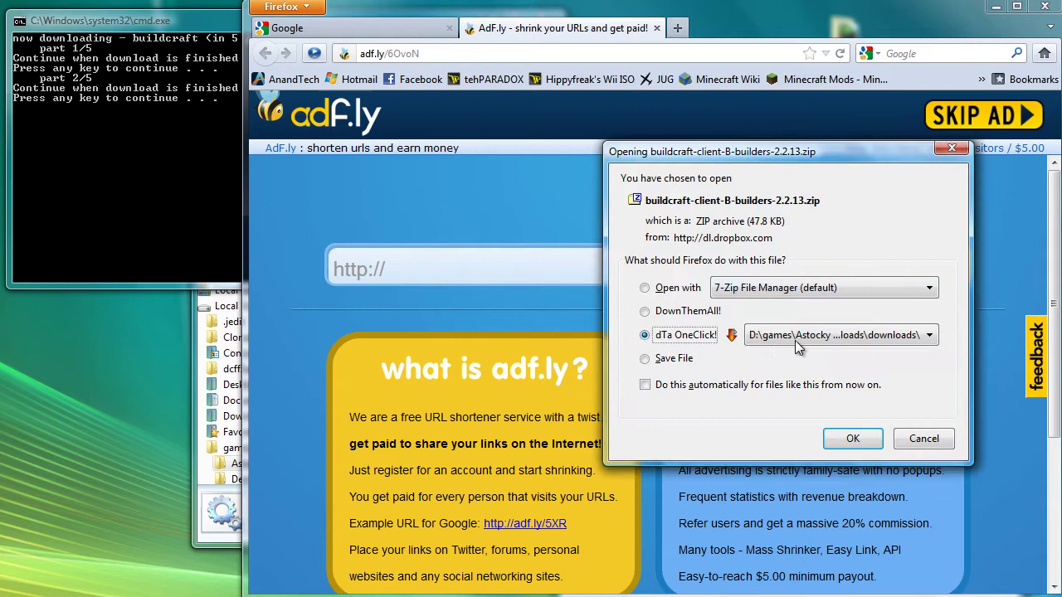
pyautogui.click(854, 439)
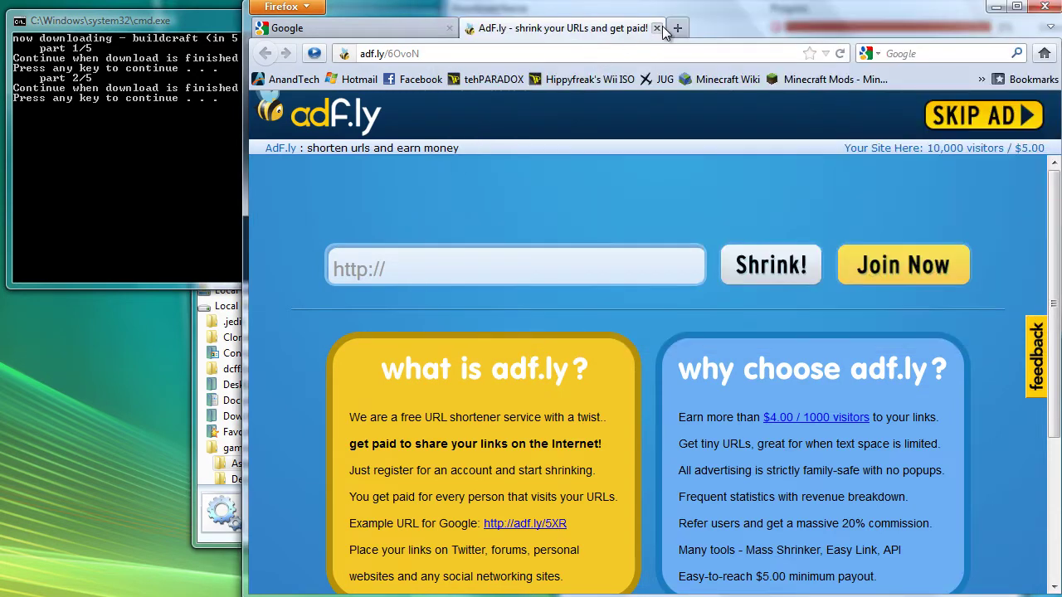
pyautogui.click(657, 28)
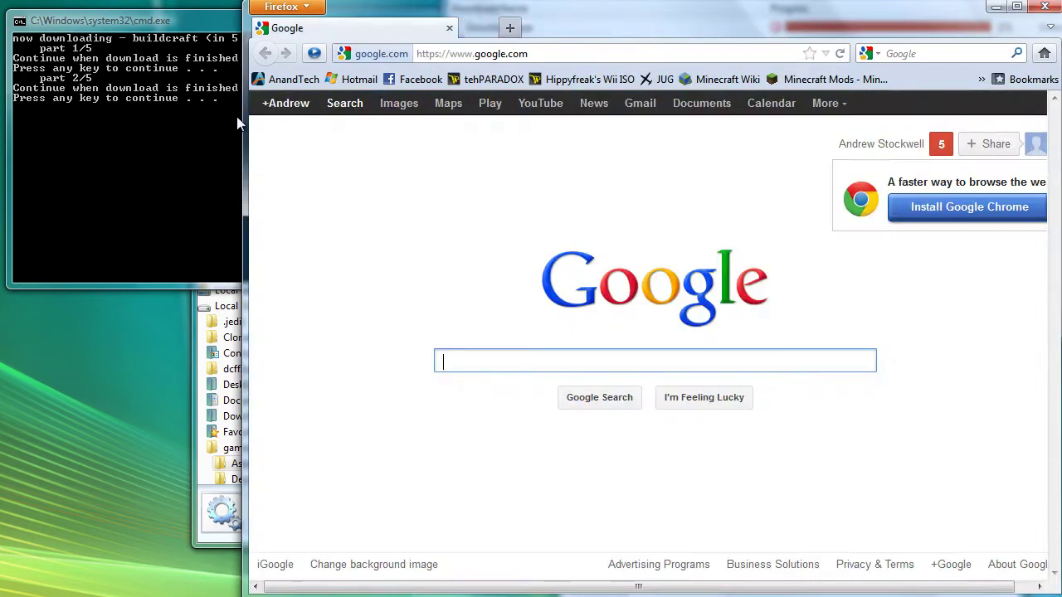
# Continue the installer to BuildCraft part 3/5, skip the ad and download buildcraft-client-B-energy-2.2.13.zip with dTa OneClick.
pyautogui.click(228, 194)
pyautogui.press('space')
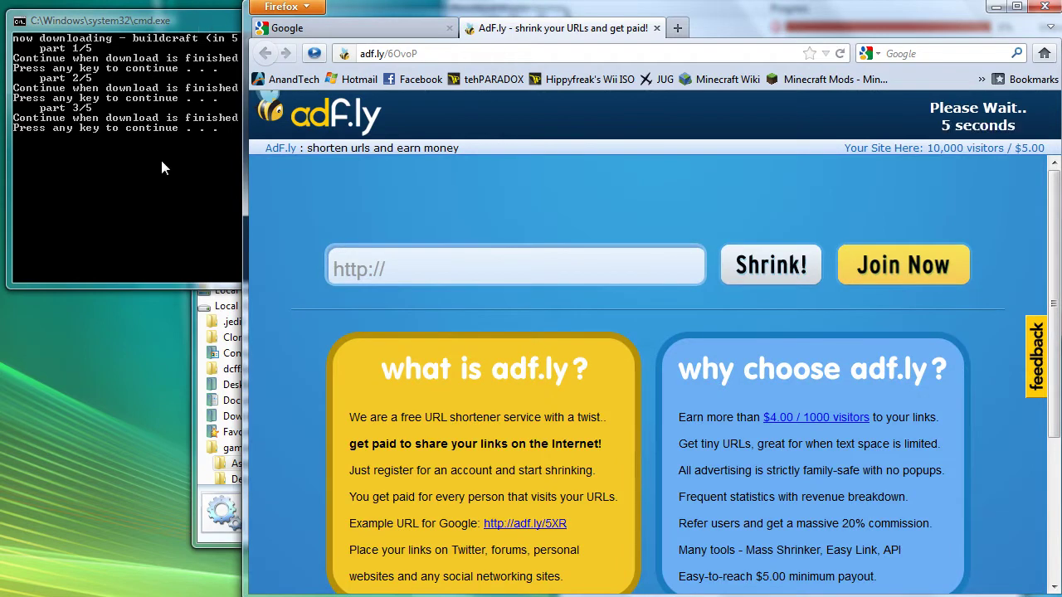
pyautogui.click(161, 166)
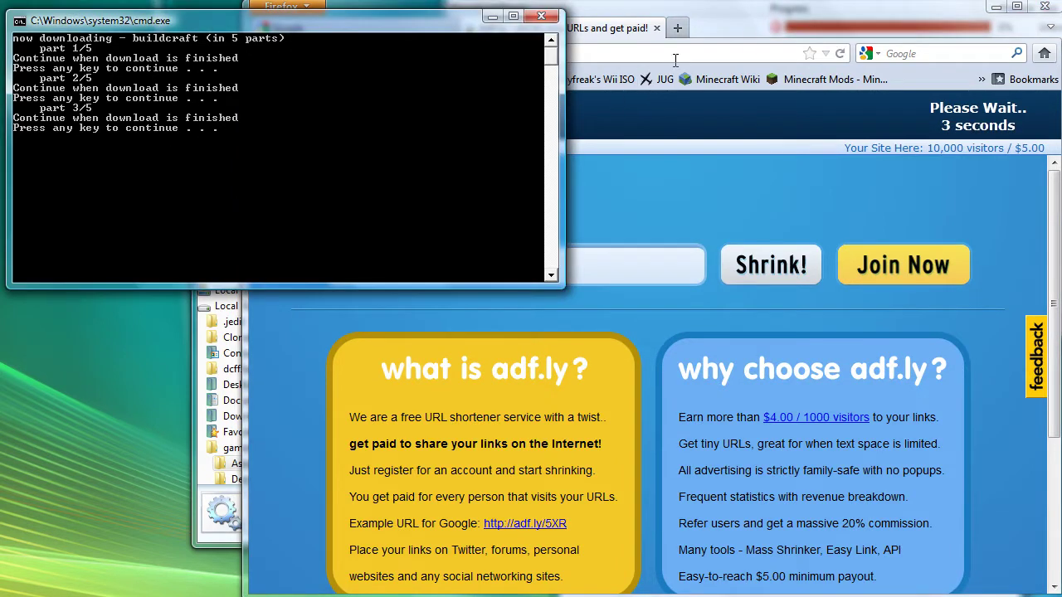
pyautogui.click(753, 10)
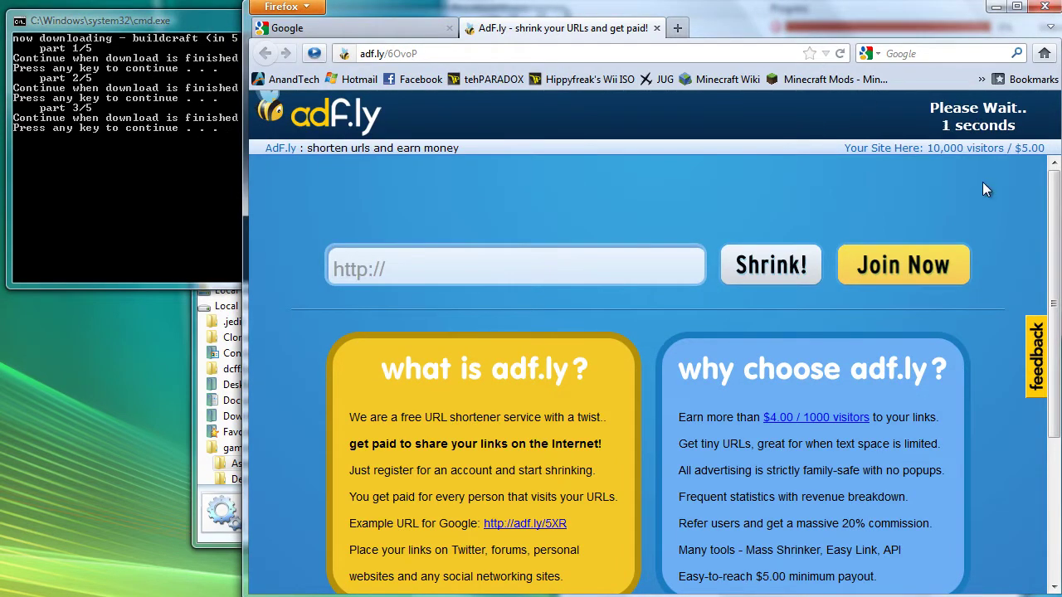
pyautogui.click(963, 124)
pyautogui.click(686, 334)
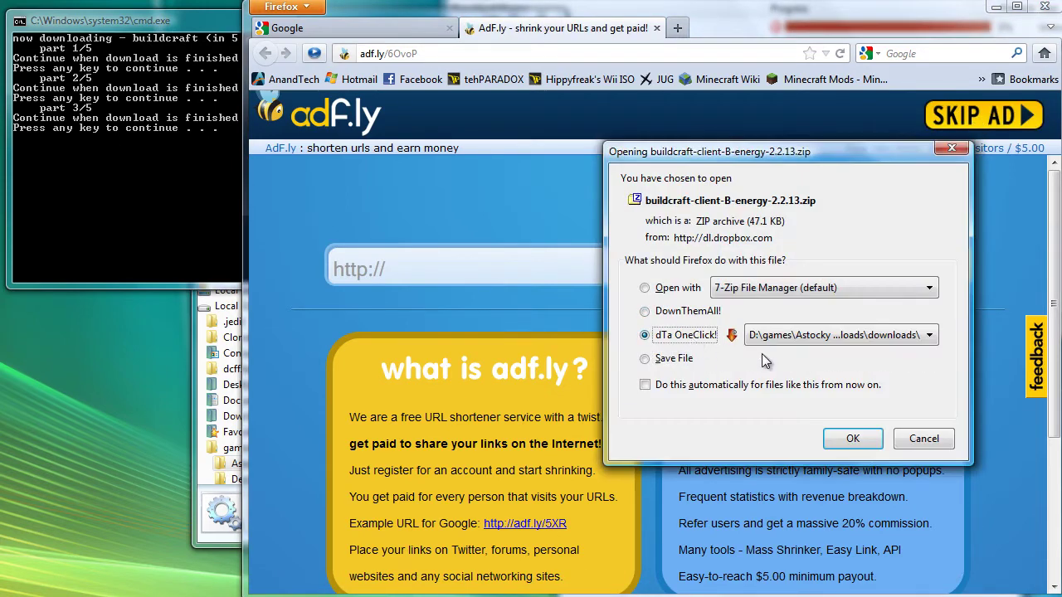
pyautogui.click(838, 438)
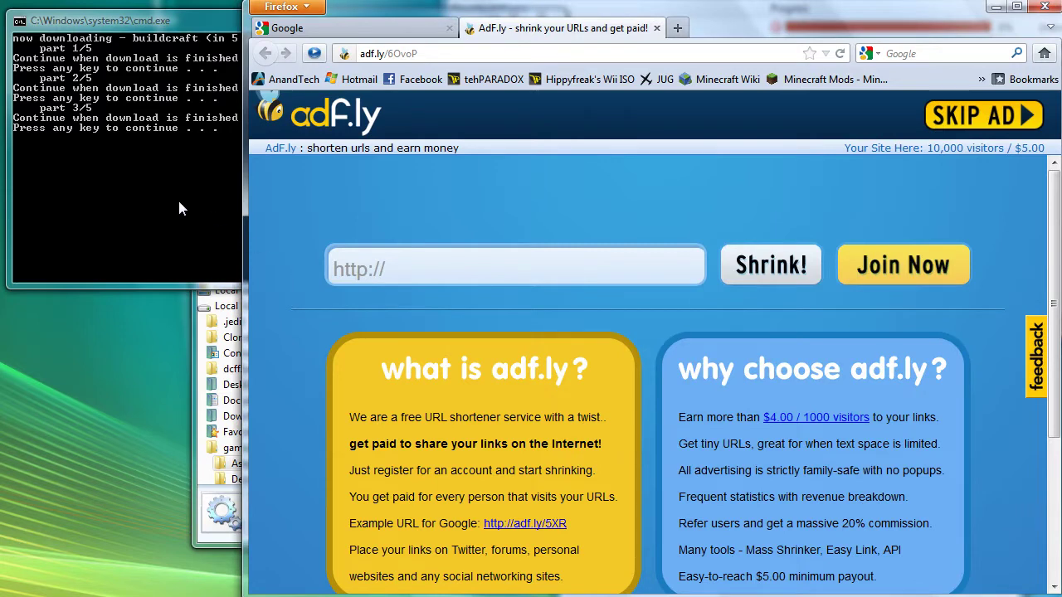
# Continue the installer to BuildCraft part 4/5, download buildcraft-client-B-factory-2.2.13.zip with dTa OneClick and close both the old and current ad pages.
pyautogui.click(222, 231)
pyautogui.press('Return')
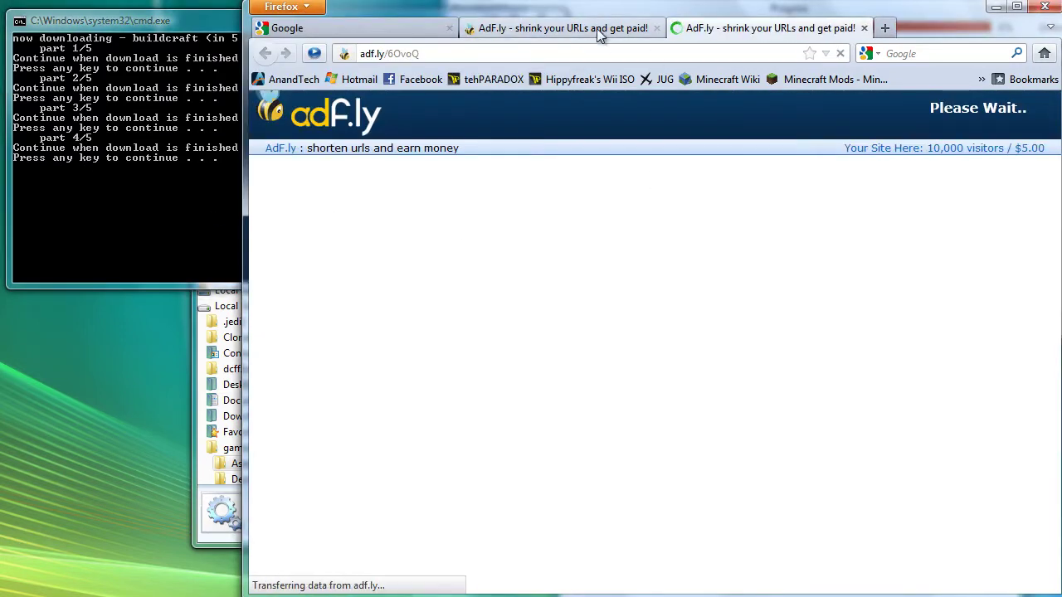
pyautogui.click(631, 29)
pyautogui.click(655, 28)
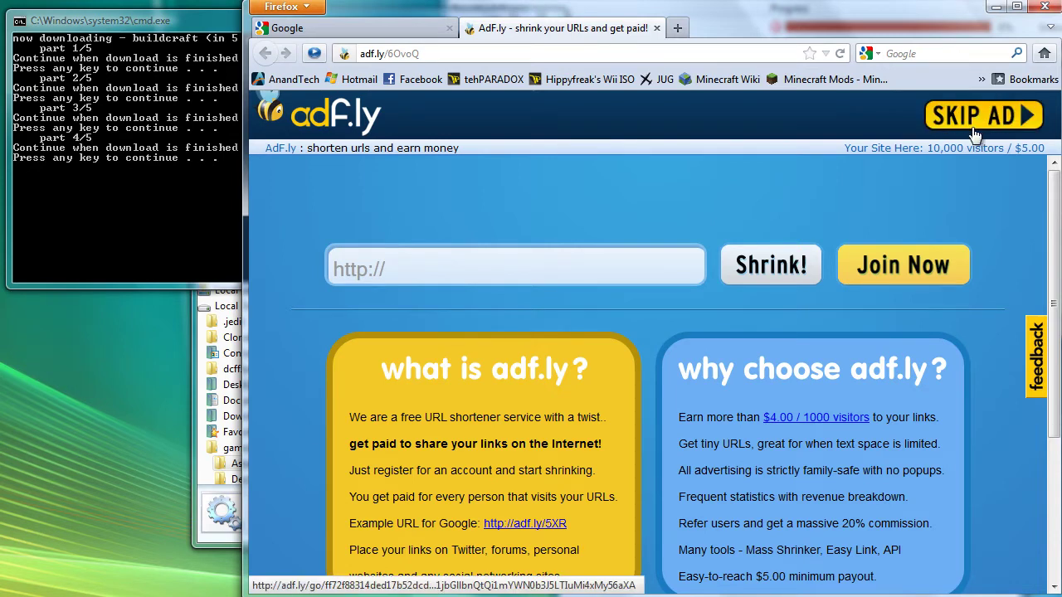
pyautogui.click(982, 116)
pyautogui.click(690, 337)
pyautogui.click(853, 438)
pyautogui.click(656, 30)
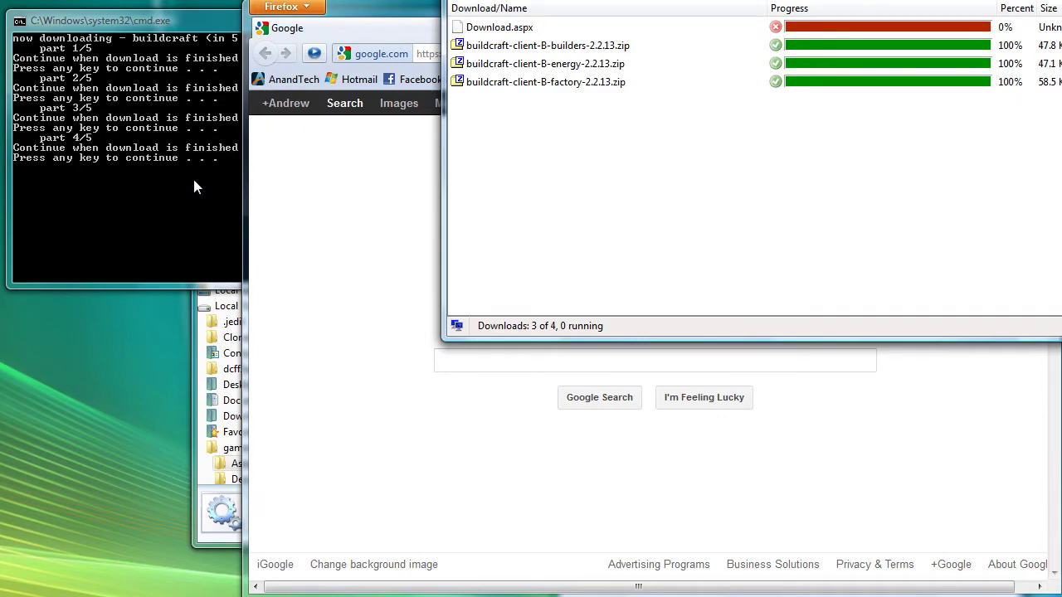
# Continue the installer to BuildCraft part 5/5, download buildcraft-client-B-transport-2.2.13.zip with dTa OneClick and close its ad page.
pyautogui.click(192, 196)
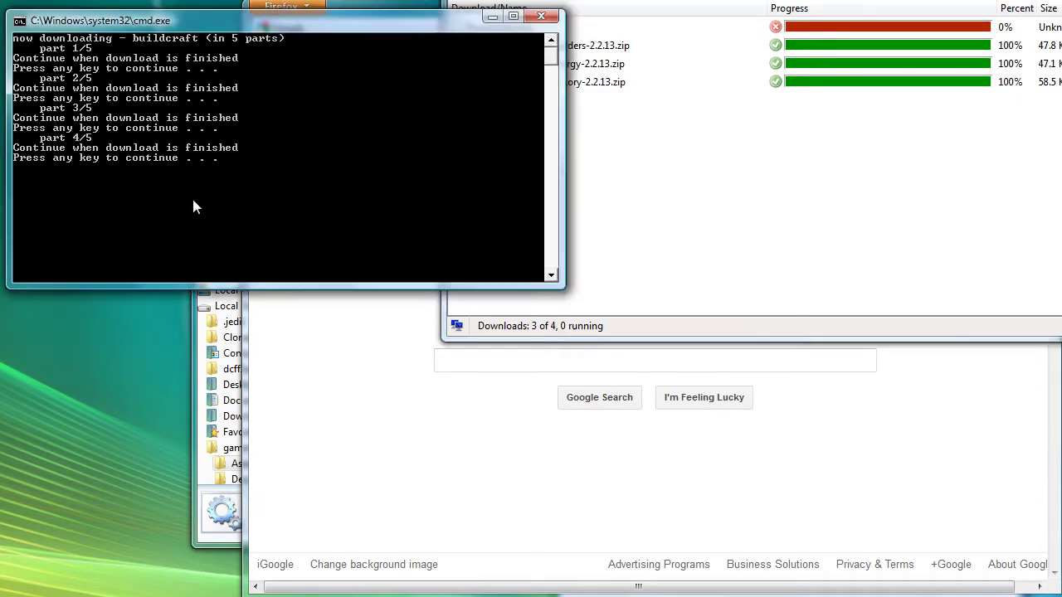
pyautogui.press('space')
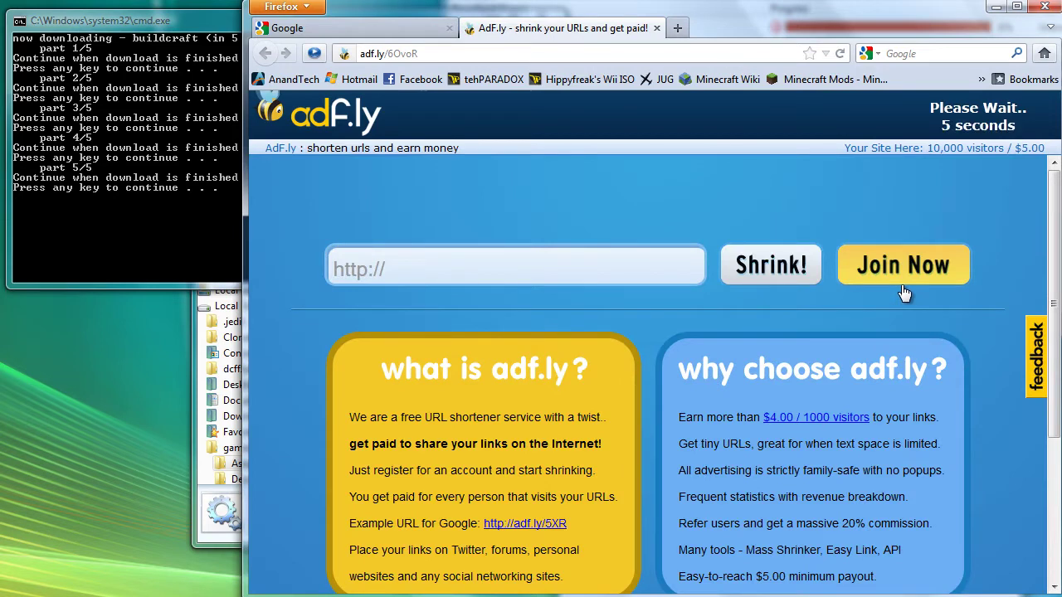
pyautogui.click(972, 177)
pyautogui.click(706, 340)
pyautogui.click(854, 438)
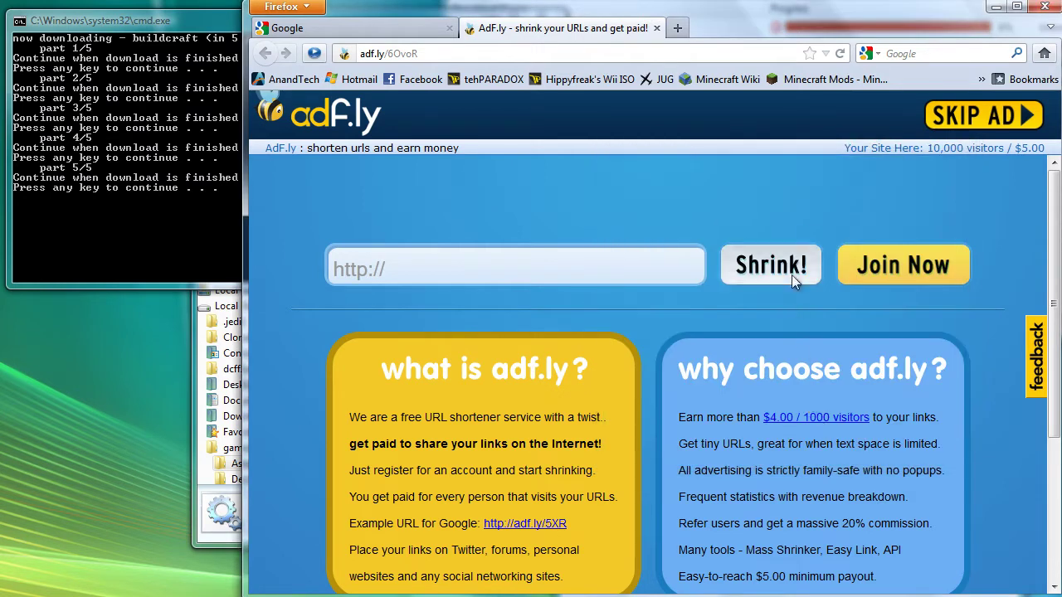
pyautogui.click(658, 29)
# Continue the installer past BuildCraft and its Industrial Craft 2 note to open the IC2 download page.
pyautogui.click(176, 218)
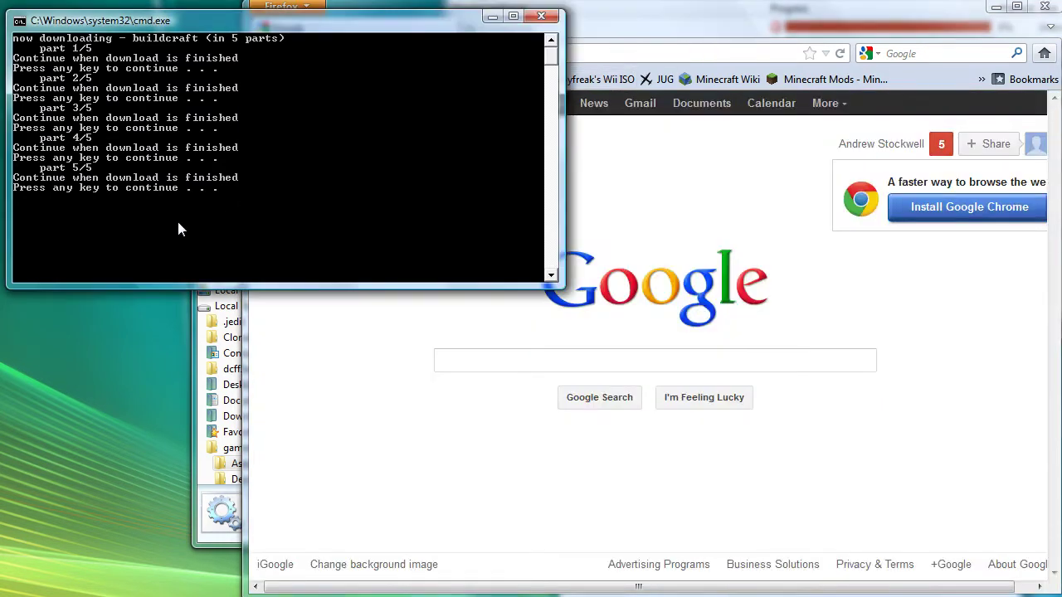
pyautogui.press('Return')
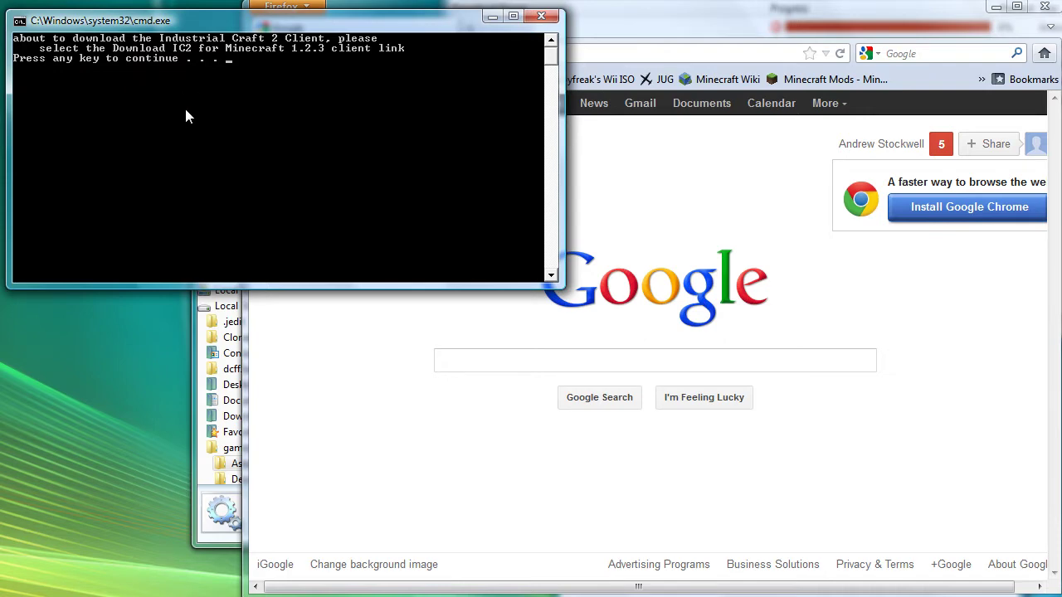
pyautogui.press('Return')
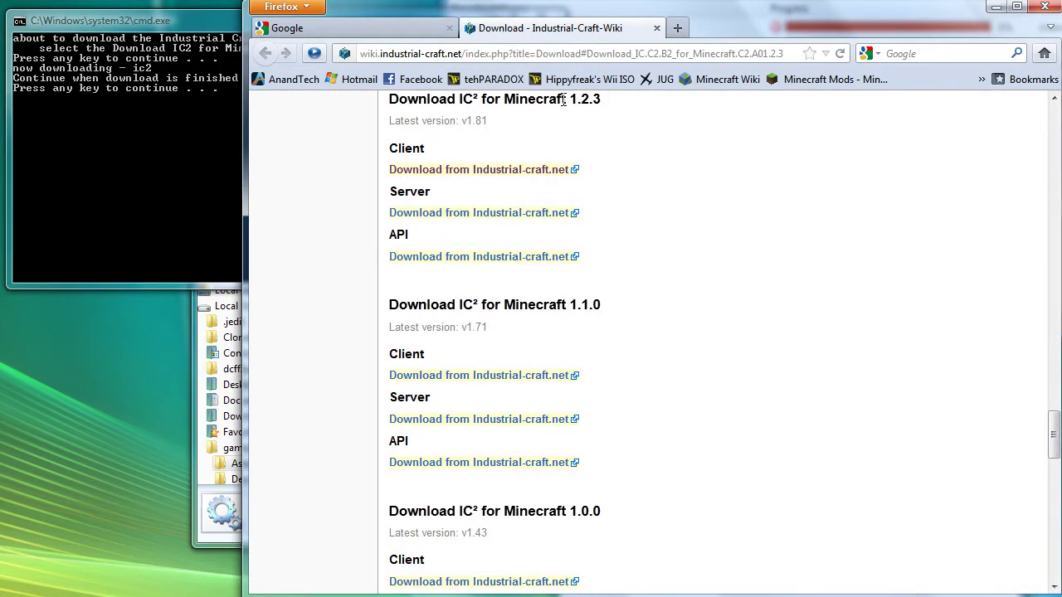
# Download the Minecraft 1.2.3 client industrialcraft-2-client_1.81.jar with dTa OneClick and close the Industrial-Craft wiki page.
pyautogui.moveTo(603, 99); pyautogui.dragTo(387, 100)
pyautogui.click(516, 137)
pyautogui.click(497, 170)
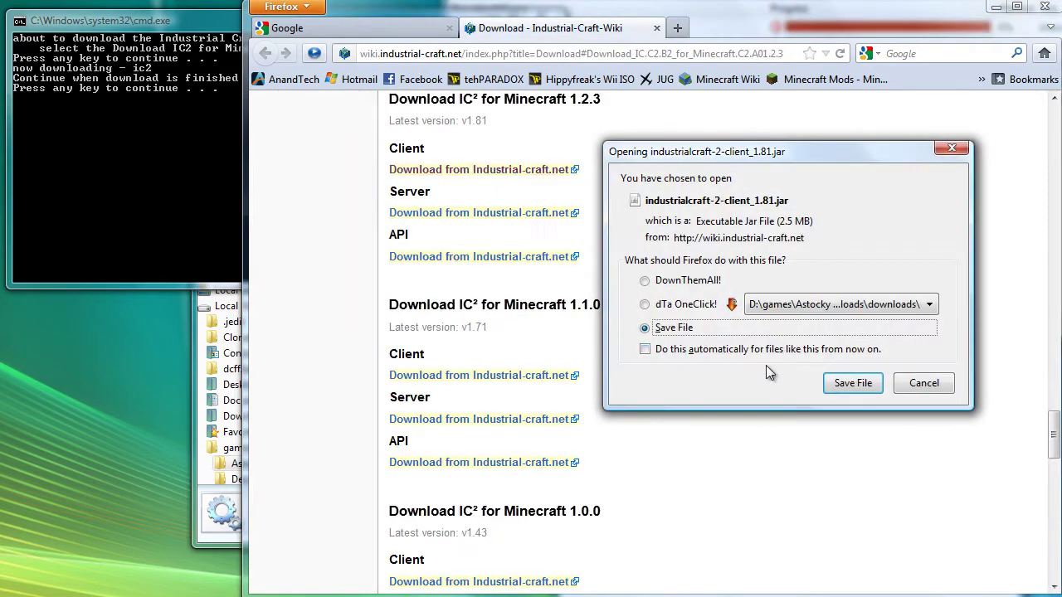
pyautogui.click(687, 305)
pyautogui.click(841, 383)
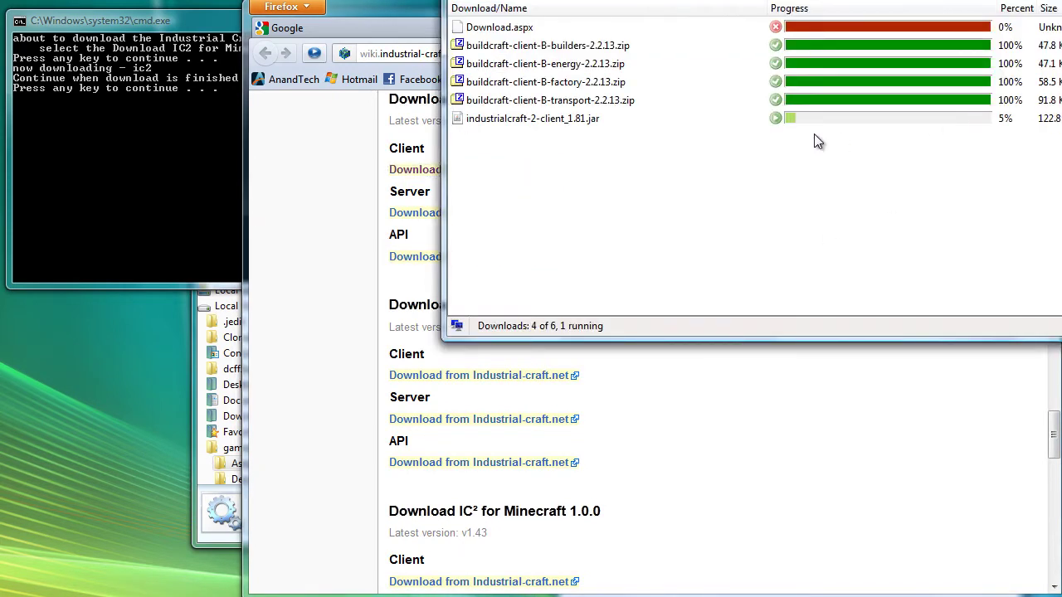
pyautogui.click(372, 5)
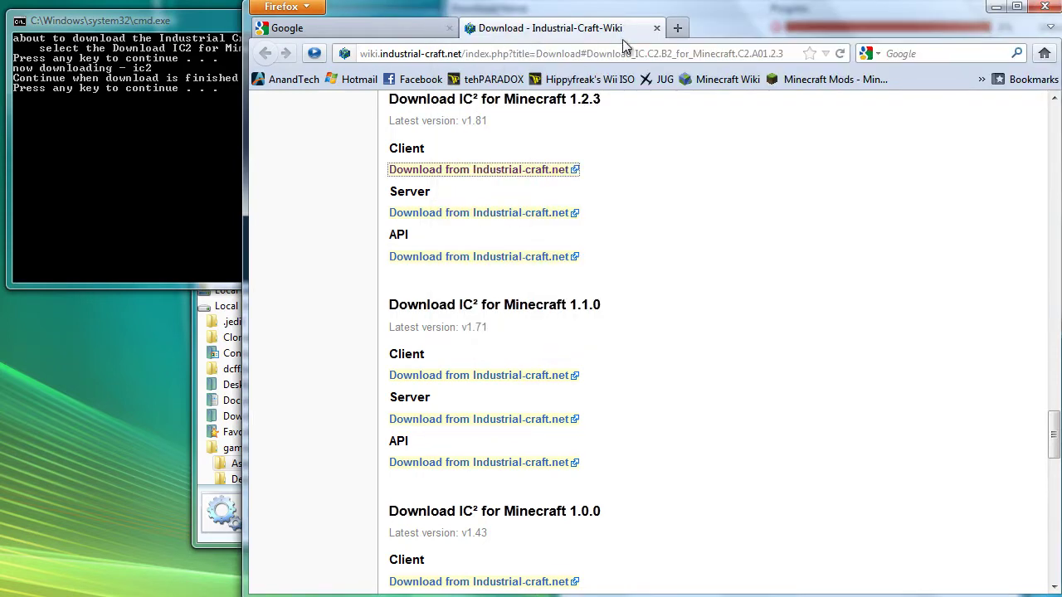
pyautogui.click(657, 28)
# Continue the installer to RedPower 2 part 1/7, download RedPowerCore-2.0pr4e.zip with dTa OneClick and close its ad page.
pyautogui.click(155, 157)
pyautogui.press('Return')
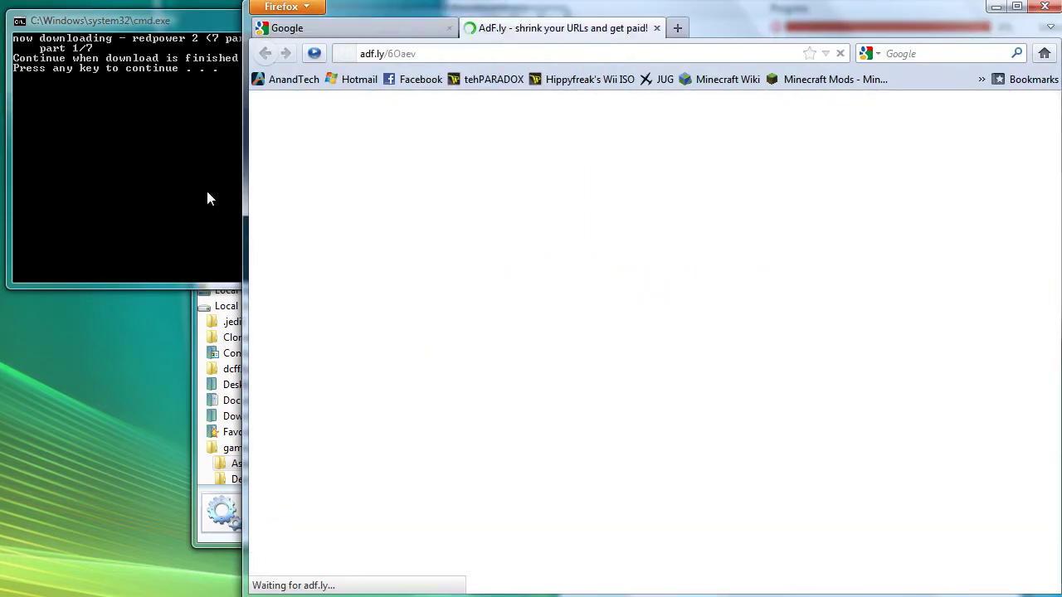
pyautogui.click(220, 25)
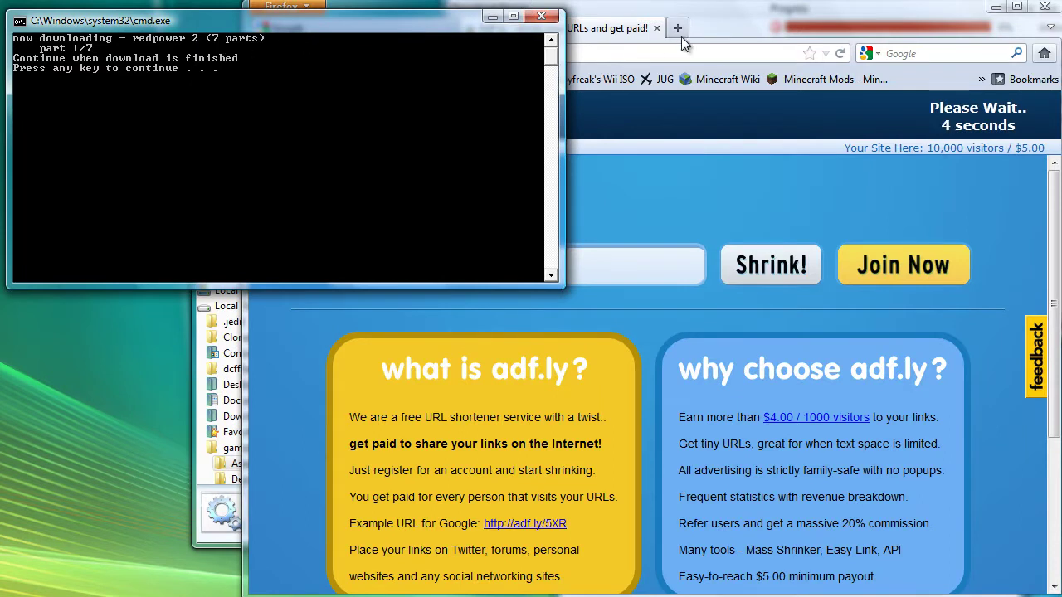
pyautogui.click(732, 15)
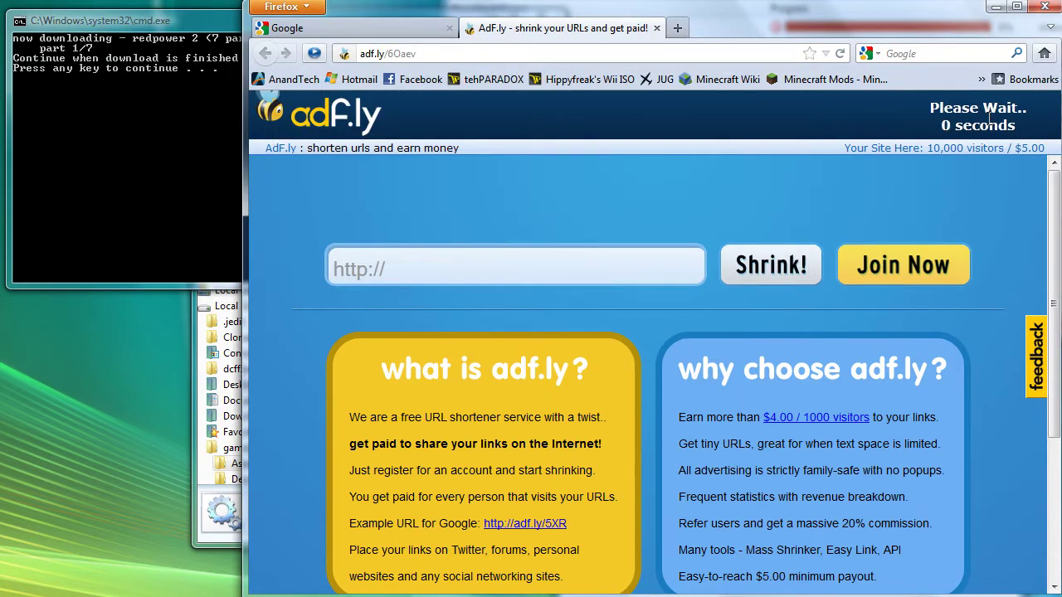
pyautogui.click(985, 121)
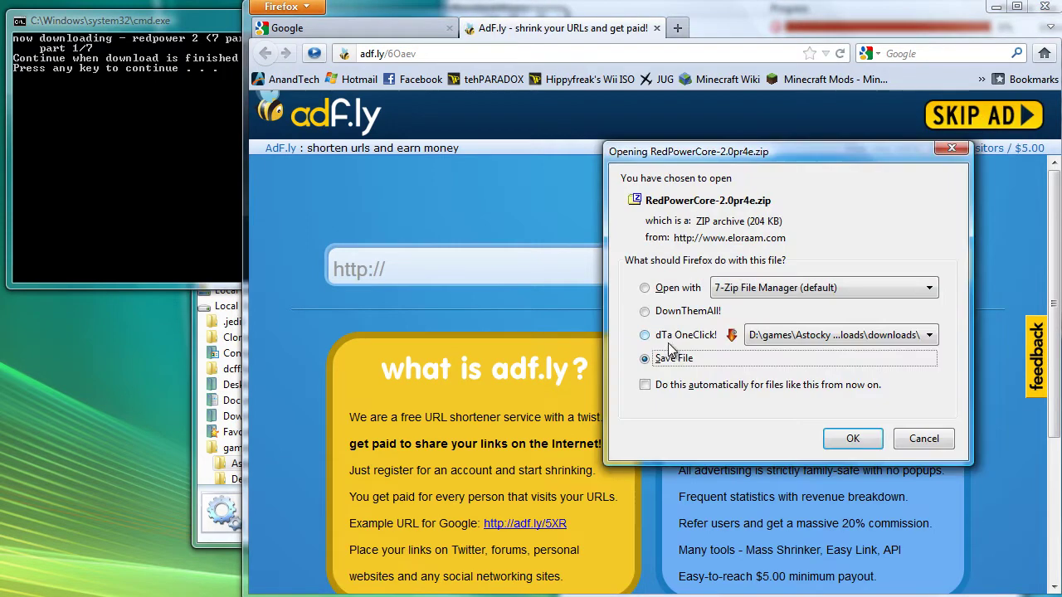
pyautogui.click(689, 336)
pyautogui.click(848, 440)
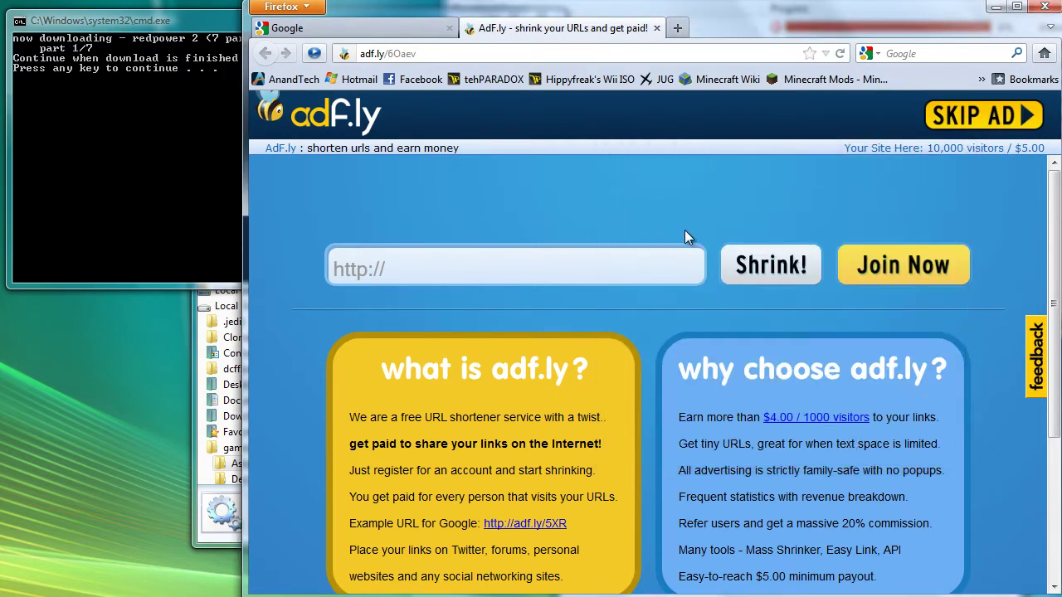
pyautogui.click(657, 27)
# Continue the installer to RedPower 2 part 2/7, download RedPowerLogic-2.0pr4e.zip with dTa OneClick and close its ad page.
pyautogui.click(173, 149)
pyautogui.press('space')
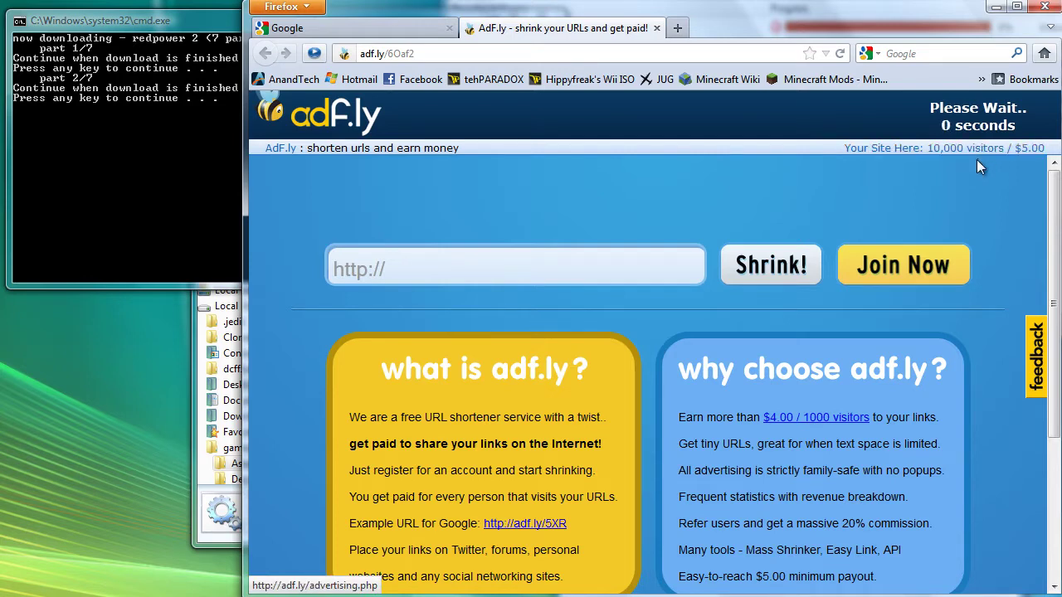
pyautogui.click(979, 118)
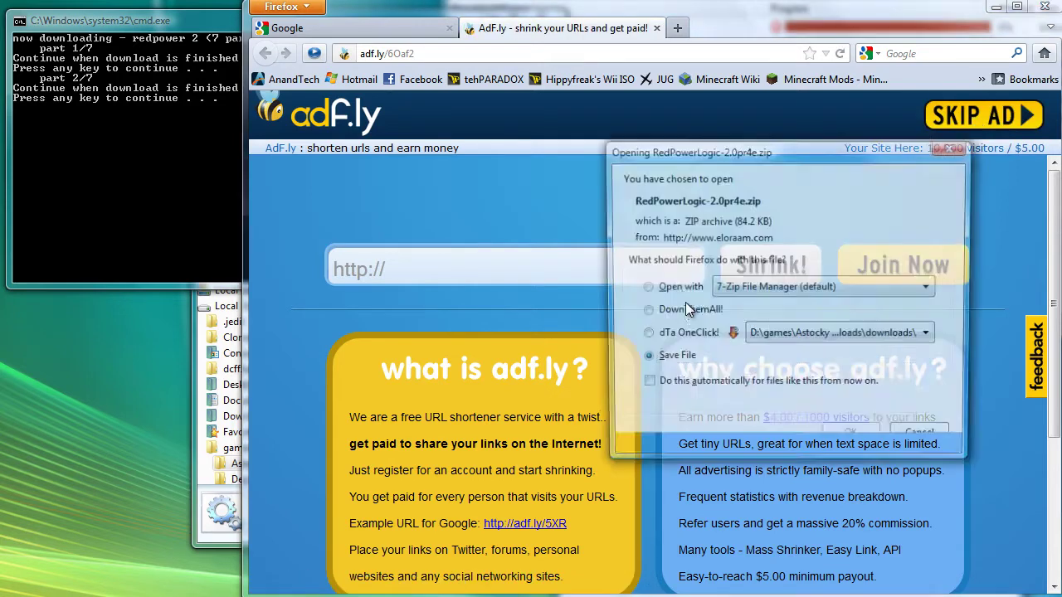
pyautogui.click(700, 340)
pyautogui.click(853, 438)
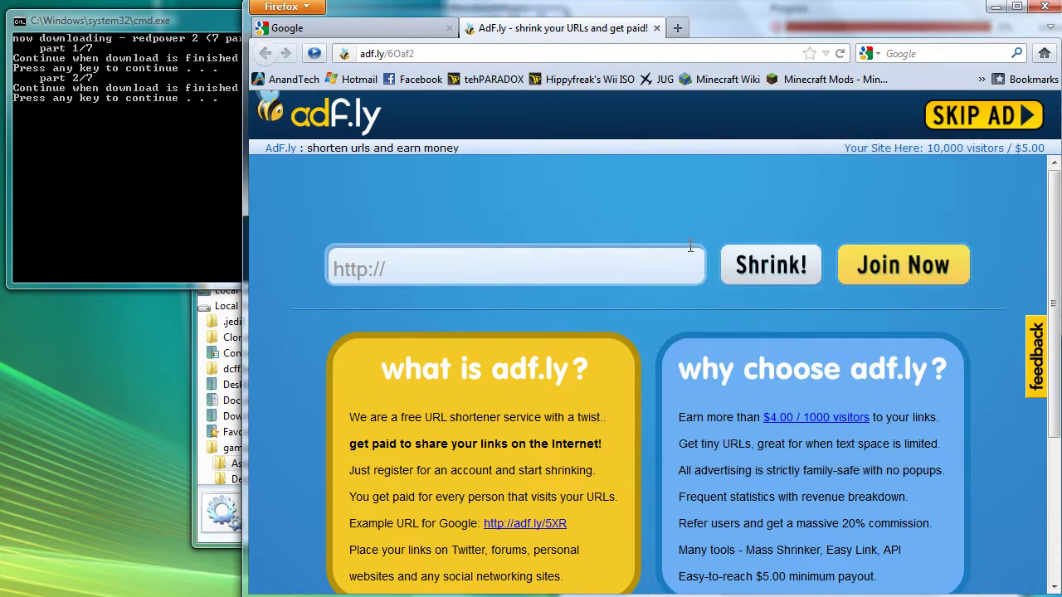
pyautogui.click(656, 28)
# Continue the installer to RedPower 2 part 3/7, download RedPowerWiring-2.0pr4e.zip with dTa OneClick and close its ad page.
pyautogui.click(199, 139)
pyautogui.press('space')
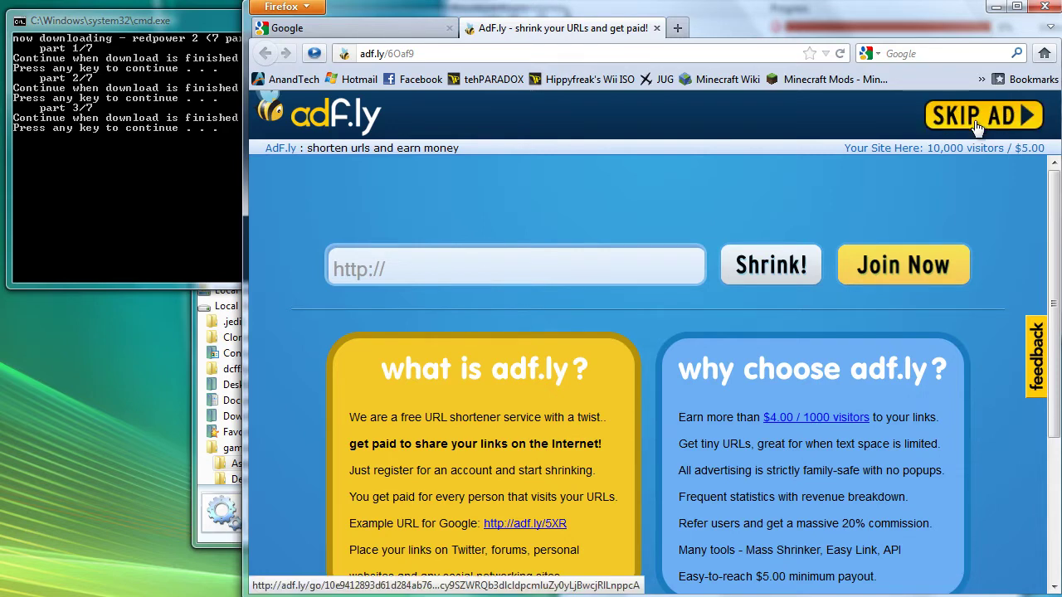
pyautogui.click(982, 116)
pyautogui.click(707, 336)
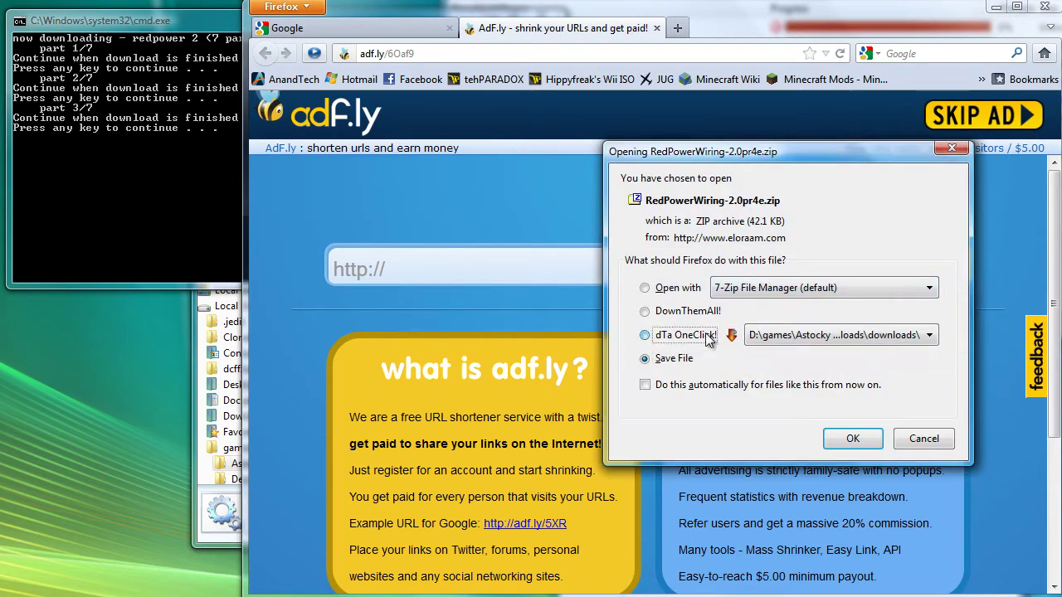
pyautogui.click(851, 437)
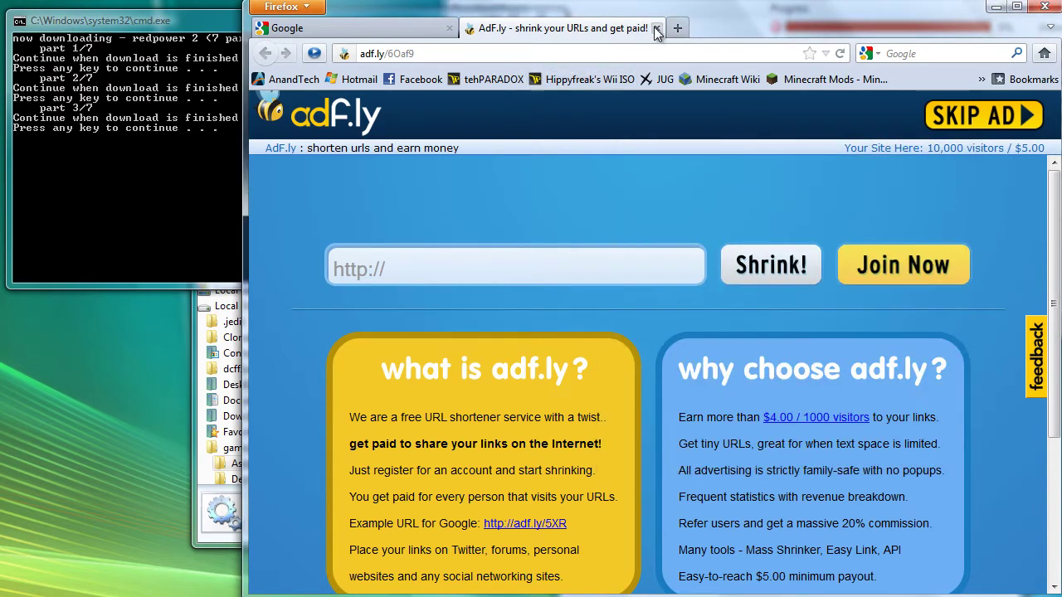
pyautogui.click(656, 27)
# Continue the installer to RedPower 2 part 4/7, download RedPowerArray-2.0pr4e.zip with dTa OneClick and close its ad page.
pyautogui.click(186, 179)
pyautogui.press('Return')
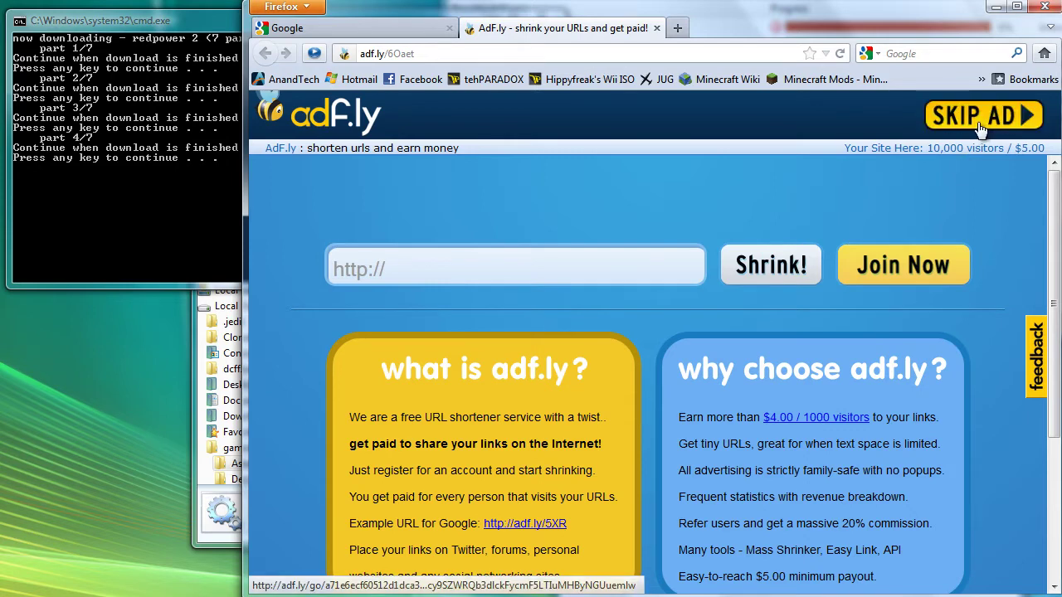
pyautogui.click(983, 121)
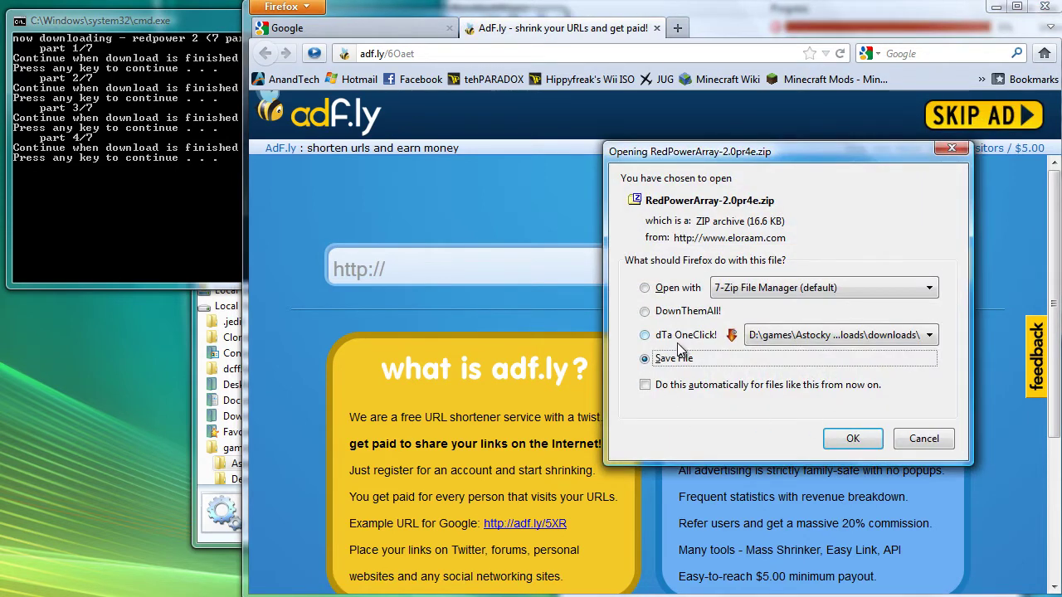
pyautogui.click(680, 340)
pyautogui.click(853, 438)
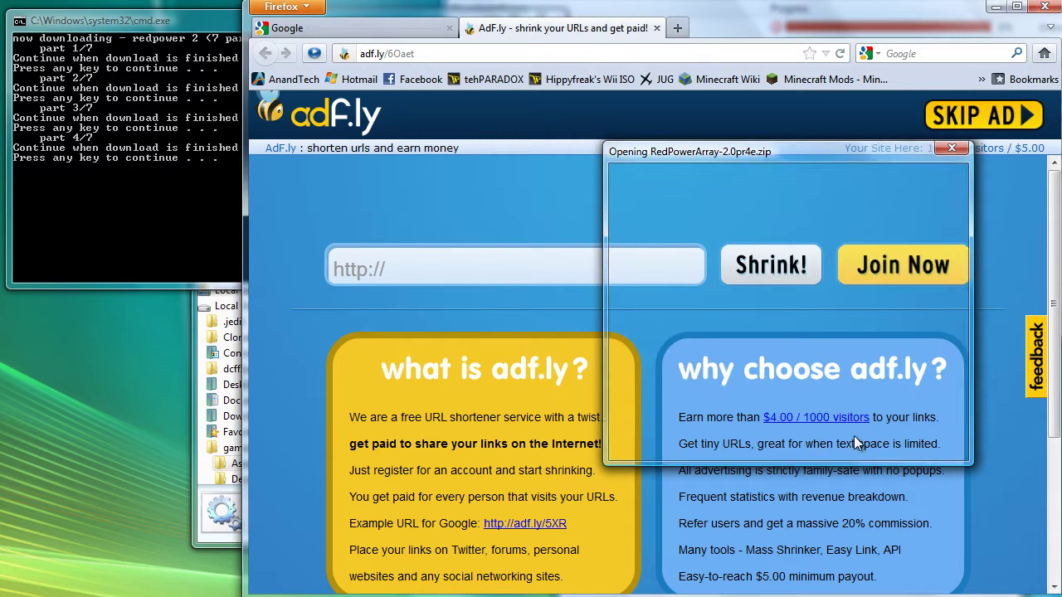
pyautogui.click(656, 27)
# Continue the installer to RedPower 2 part 5/7, download RedPowerLighting-2.0pr4e.zip with dTa OneClick and close its ad page.
pyautogui.click(183, 190)
pyautogui.press('Return')
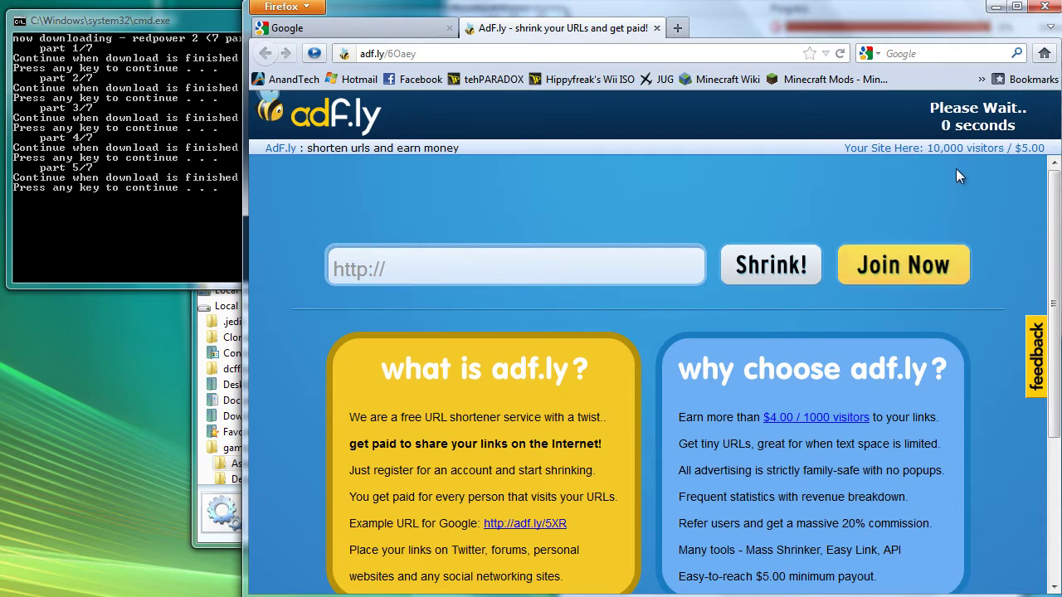
pyautogui.click(978, 120)
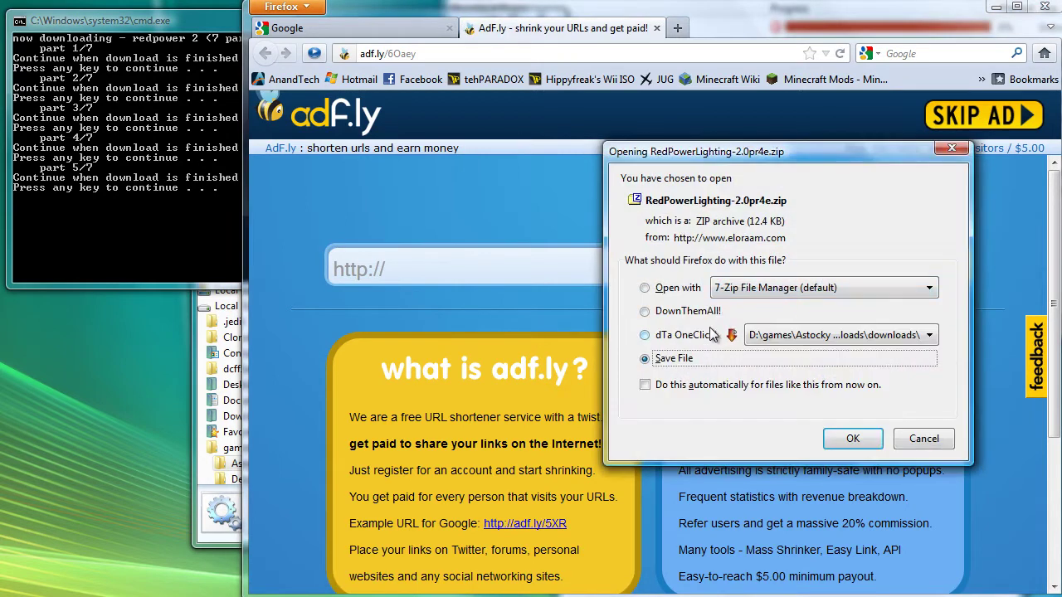
pyautogui.click(702, 333)
pyautogui.click(844, 433)
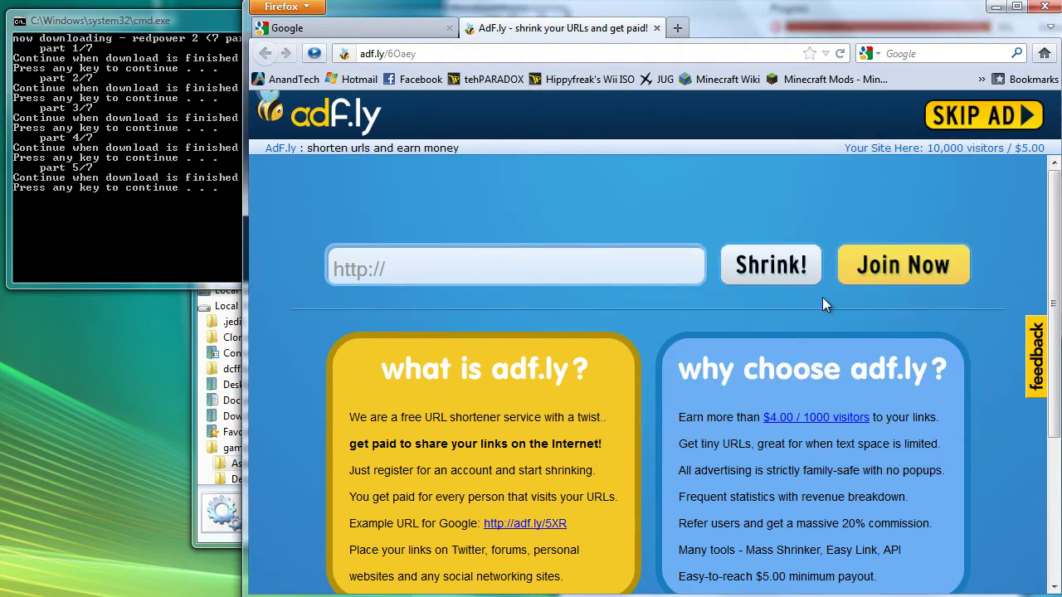
pyautogui.click(656, 28)
# Continue the installer to RedPower 2 part 6/7 and download RedPowerWorld-2.0pr4e.zip with dTa OneClick.
pyautogui.click(161, 227)
pyautogui.press('Return')
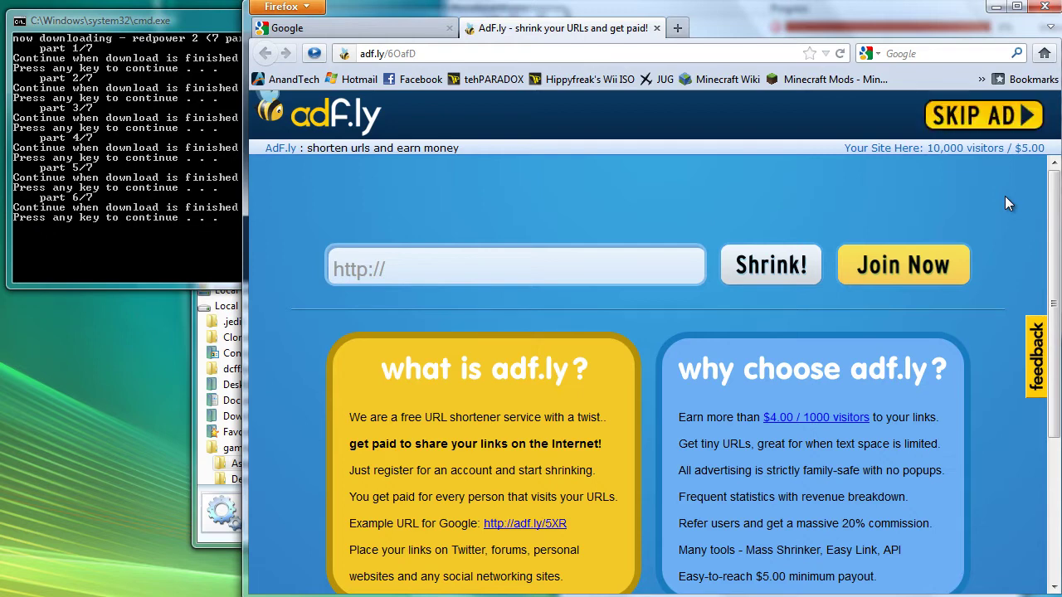
pyautogui.click(999, 120)
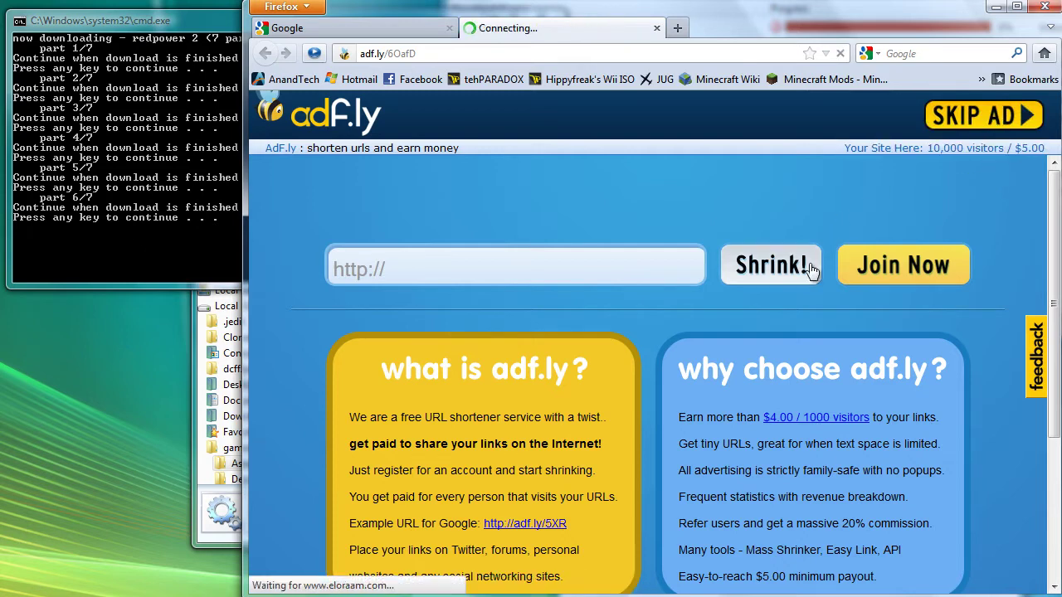
pyautogui.click(685, 335)
pyautogui.click(848, 437)
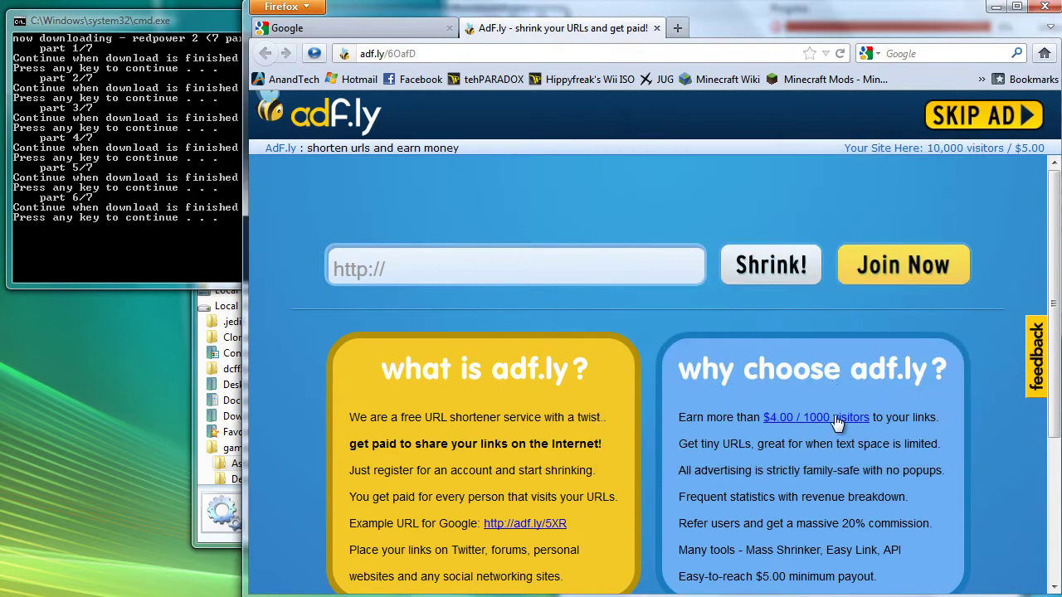
# Continue the installer to RedPower 2 part 7/7, download RedPowerMachine-2.0pr4e.zip with dTa OneClick and close both the old and current ad pages.
pyautogui.click(174, 220)
pyautogui.press('Return')
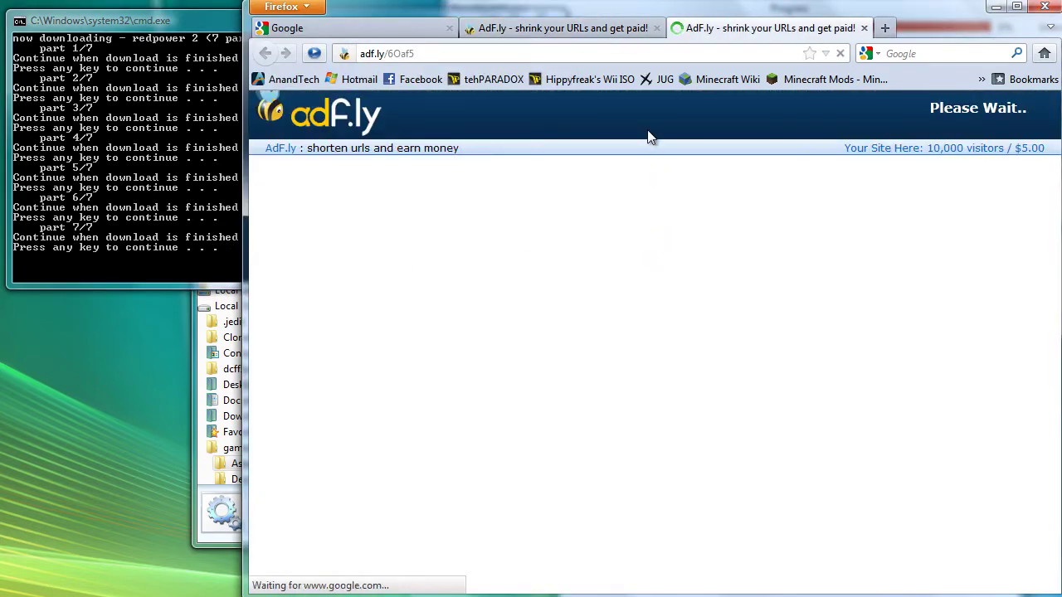
pyautogui.click(603, 28)
pyautogui.click(656, 27)
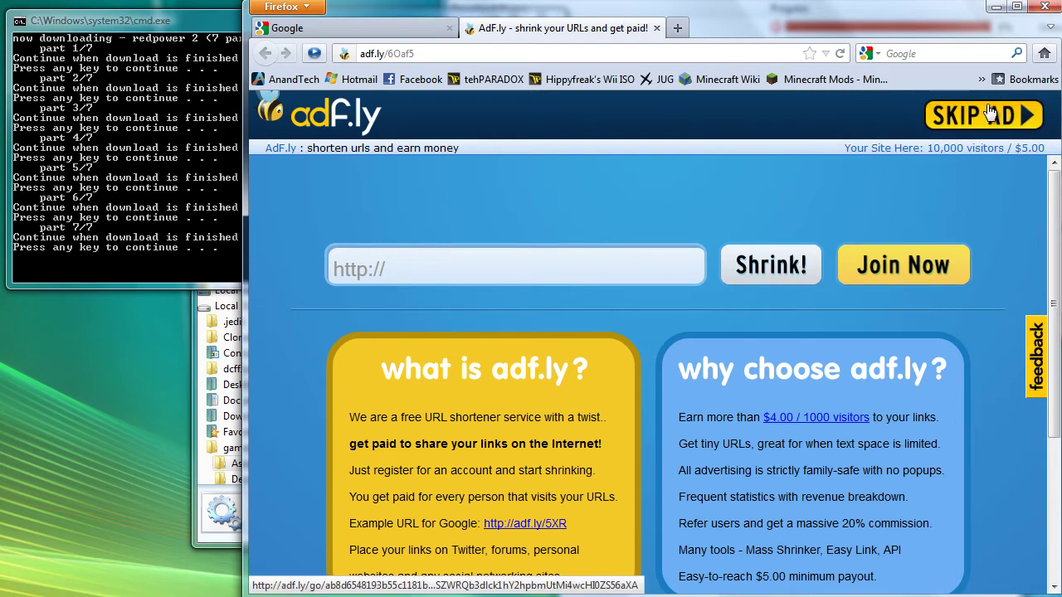
pyautogui.click(982, 115)
pyautogui.click(706, 333)
pyautogui.click(829, 432)
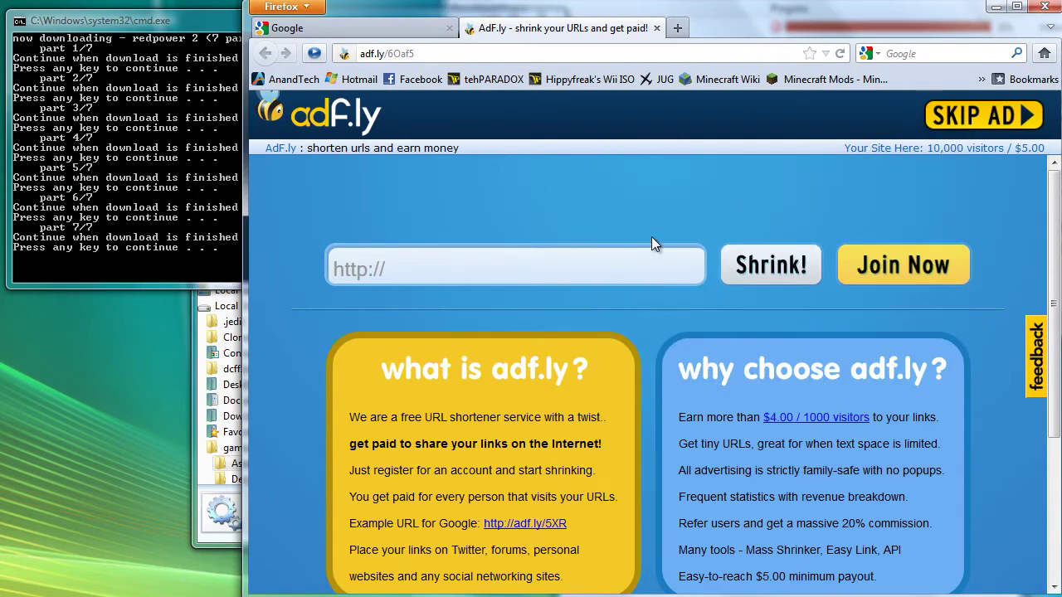
pyautogui.click(656, 28)
# Continue the installer to Craft Guide, download CraftGuide-1.4.4.zip with dTa OneClick and close its ad page.
pyautogui.click(234, 192)
pyautogui.press('Return')
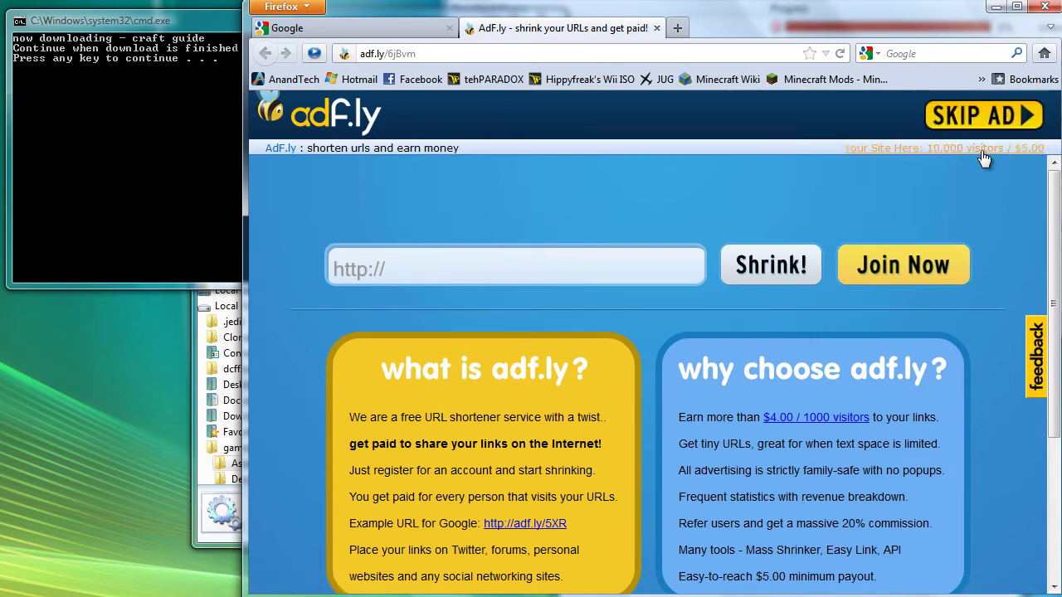
pyautogui.click(986, 123)
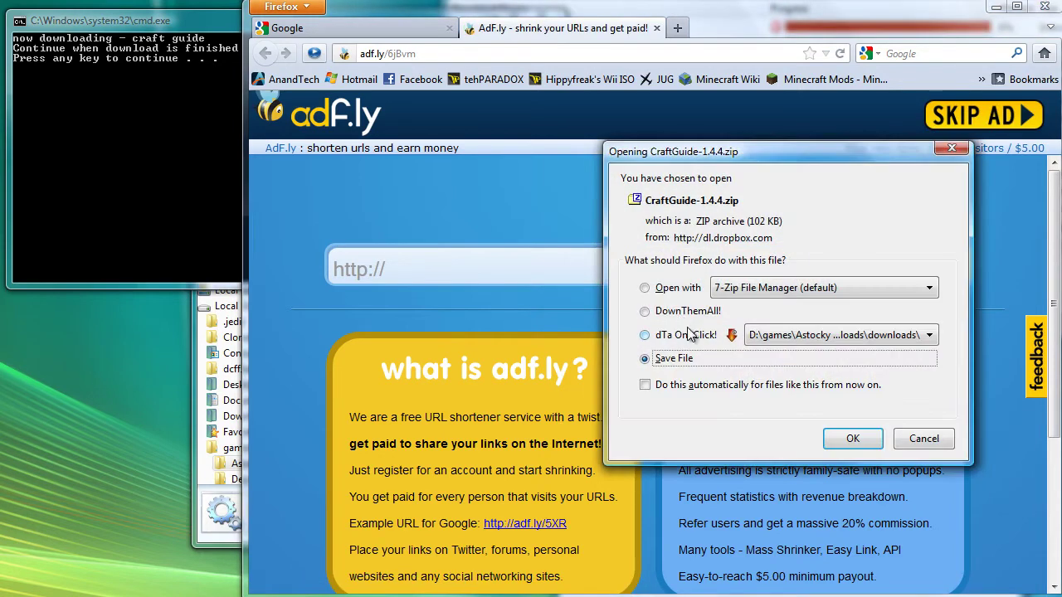
pyautogui.click(688, 333)
pyautogui.click(850, 432)
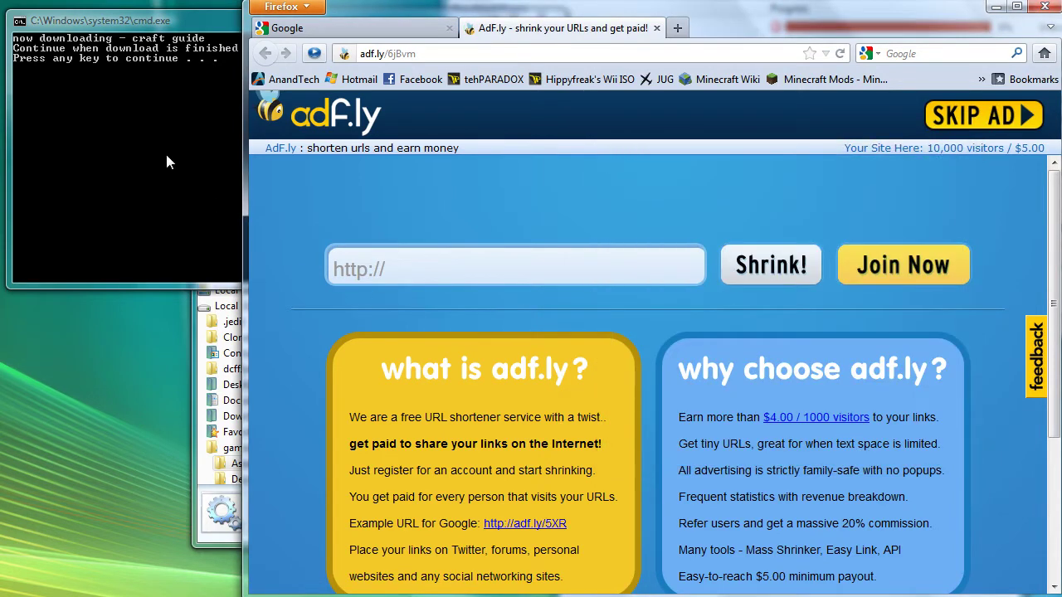
pyautogui.click(656, 27)
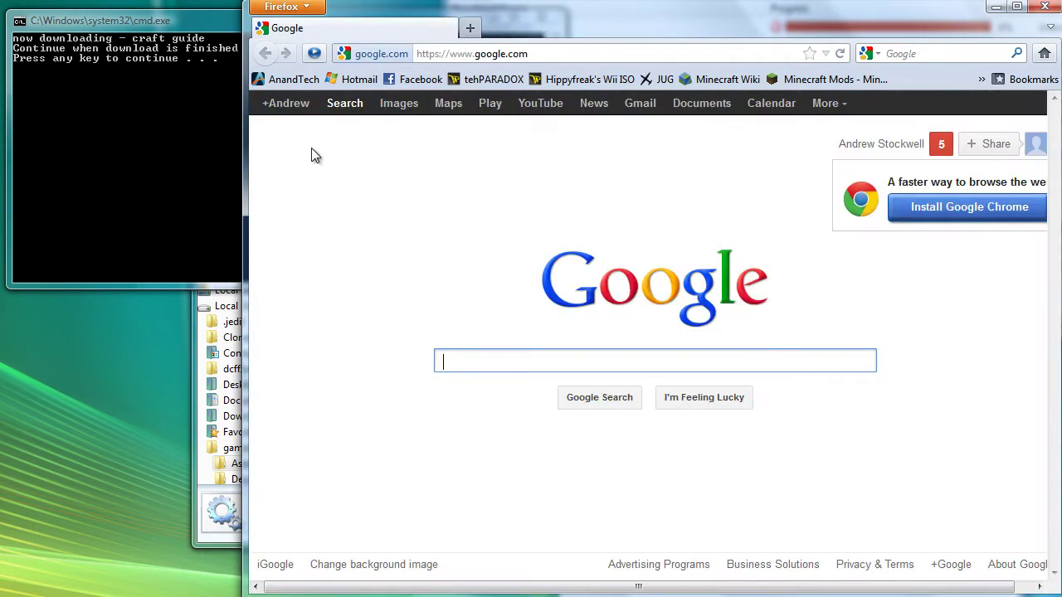
# Continue the installer to Timber, download Timber! (1.2.3).zip from MediaFire with dTa OneClick and close its page.
pyautogui.click(170, 169)
pyautogui.press('Return')
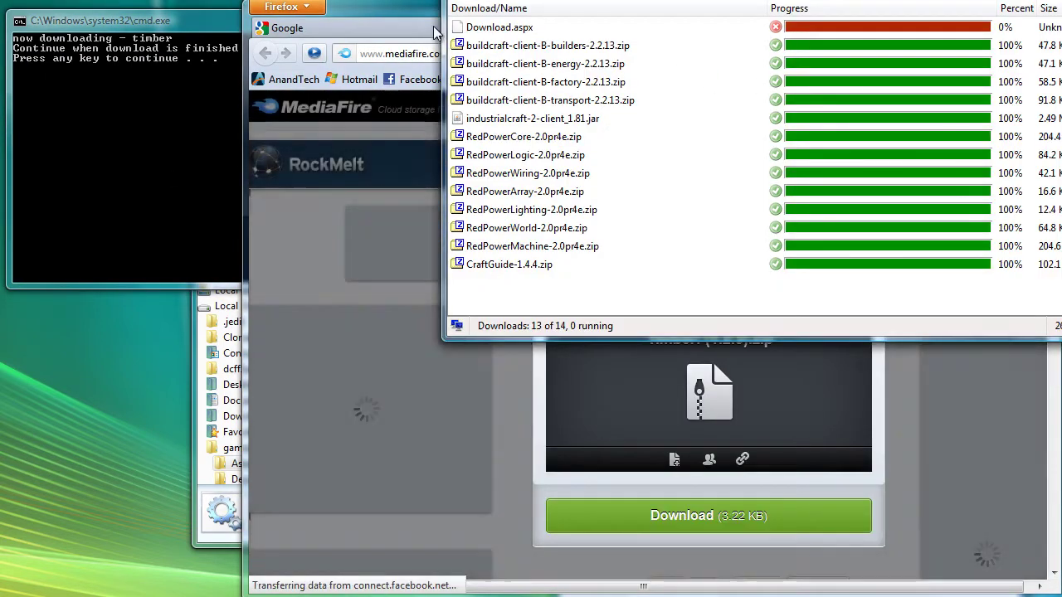
pyautogui.click(666, 432)
pyautogui.click(685, 519)
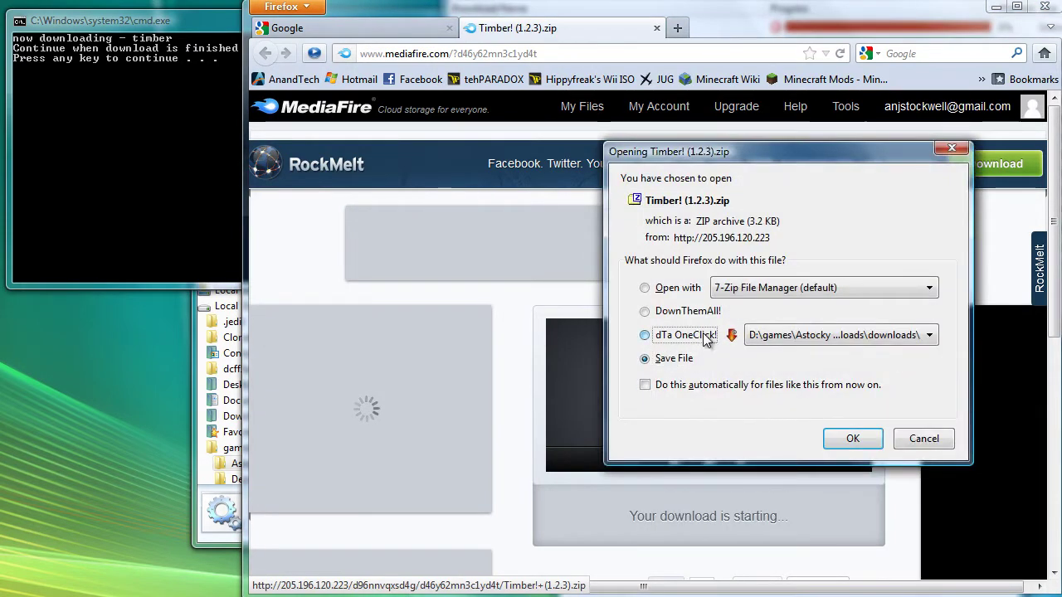
pyautogui.click(851, 439)
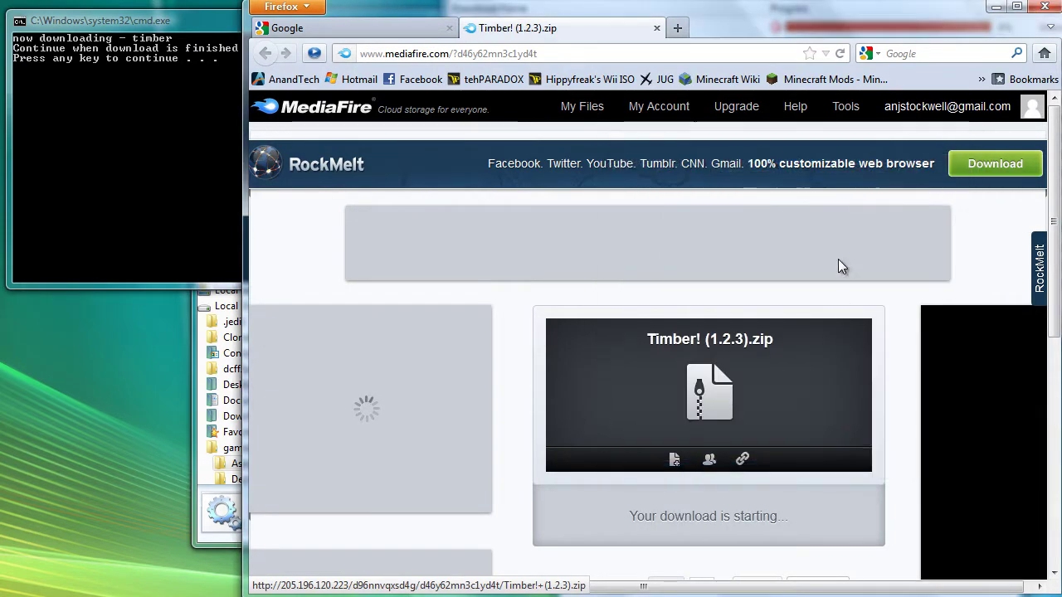
pyautogui.click(656, 27)
# Continue the installer to Nether Ores, download NetherOres 1.2.0.zip from MediaFire with dTa OneClick and close its page.
pyautogui.click(181, 95)
pyautogui.press('Return')
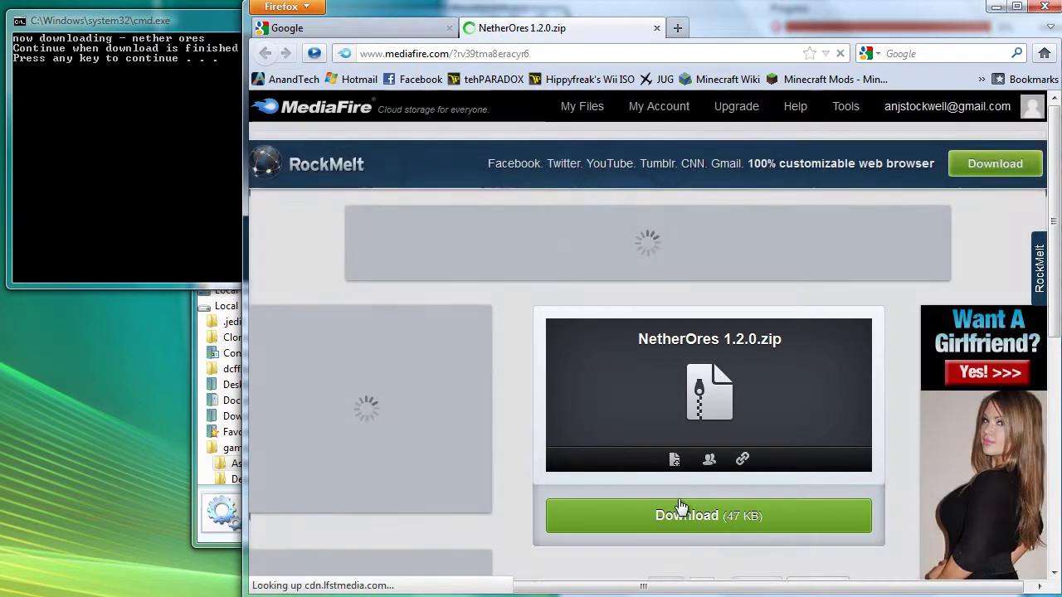
pyautogui.click(688, 509)
pyautogui.click(697, 335)
pyautogui.click(848, 438)
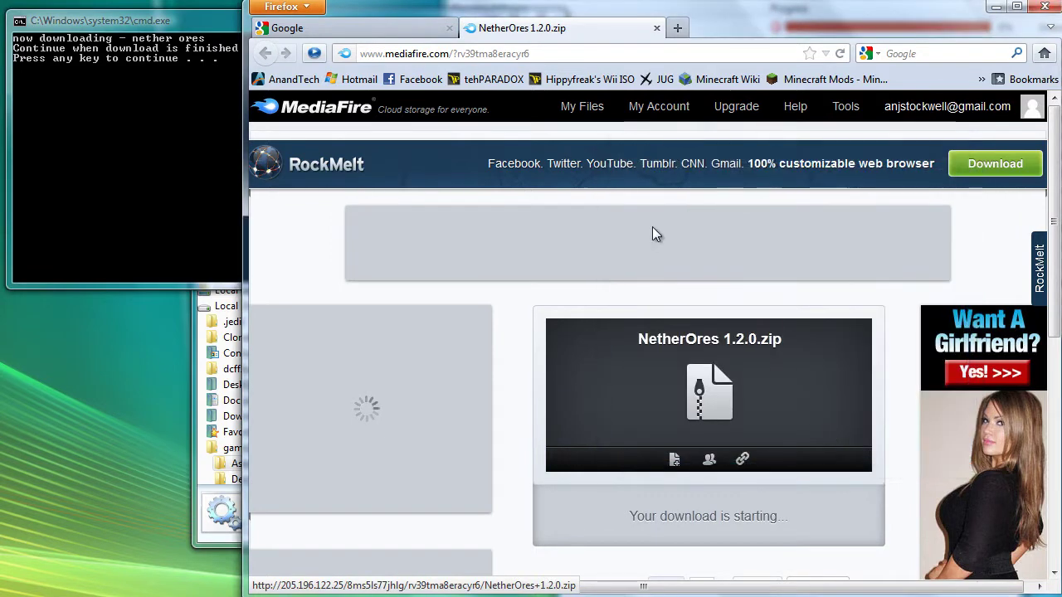
pyautogui.click(658, 31)
# Continue the installer to Power Converters and download PowerConverters_1.2.3.zip from MediaFire.
pyautogui.click(100, 147)
pyautogui.press('Return')
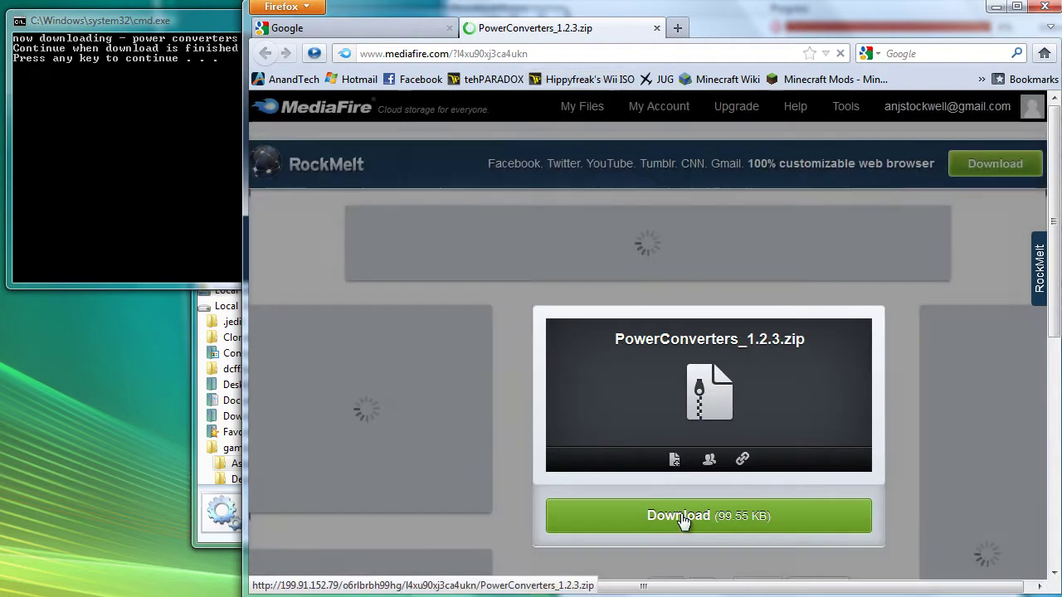
pyautogui.click(680, 516)
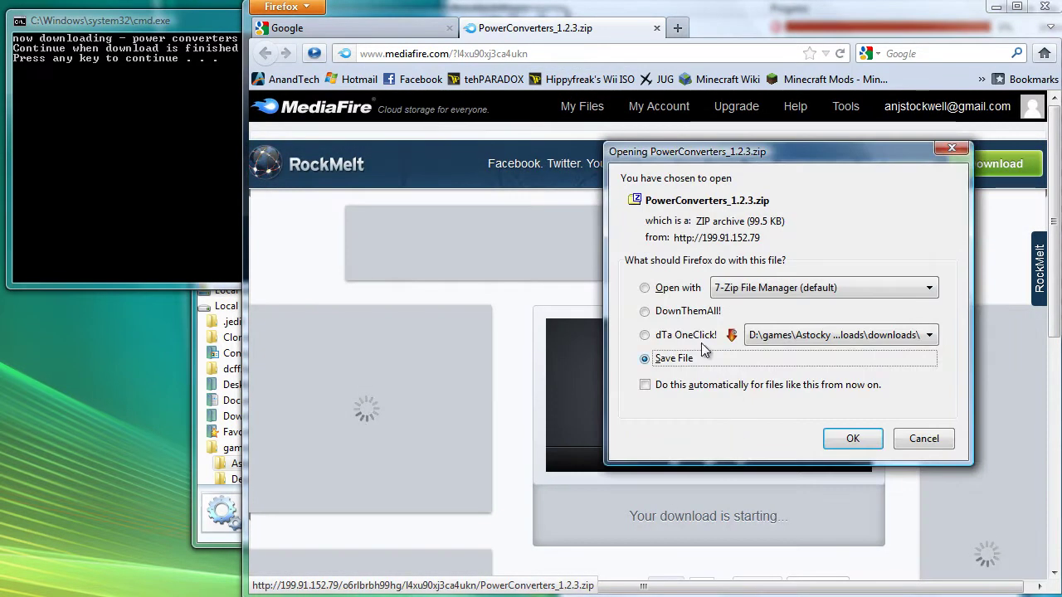
pyautogui.click(853, 439)
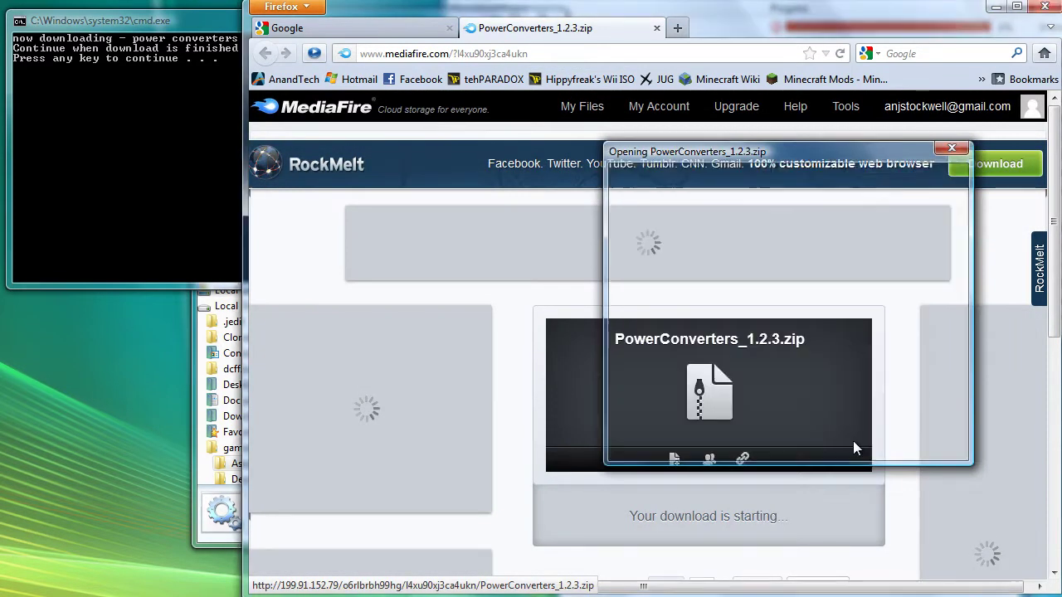
# Close the PowerConverters page, continue the installer to MineFactory Reloaded, download MineFactoryReloaded_1.2.3.zip with dTa OneClick and close its page.
pyautogui.click(657, 28)
pyautogui.click(158, 131)
pyautogui.press('Return')
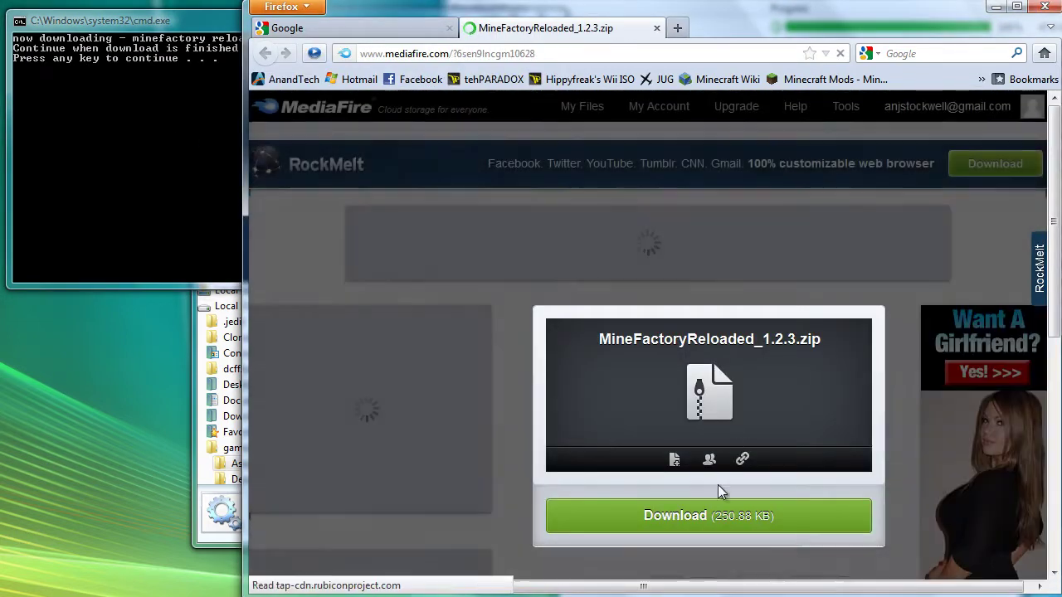
pyautogui.click(703, 521)
pyautogui.click(685, 334)
pyautogui.click(855, 439)
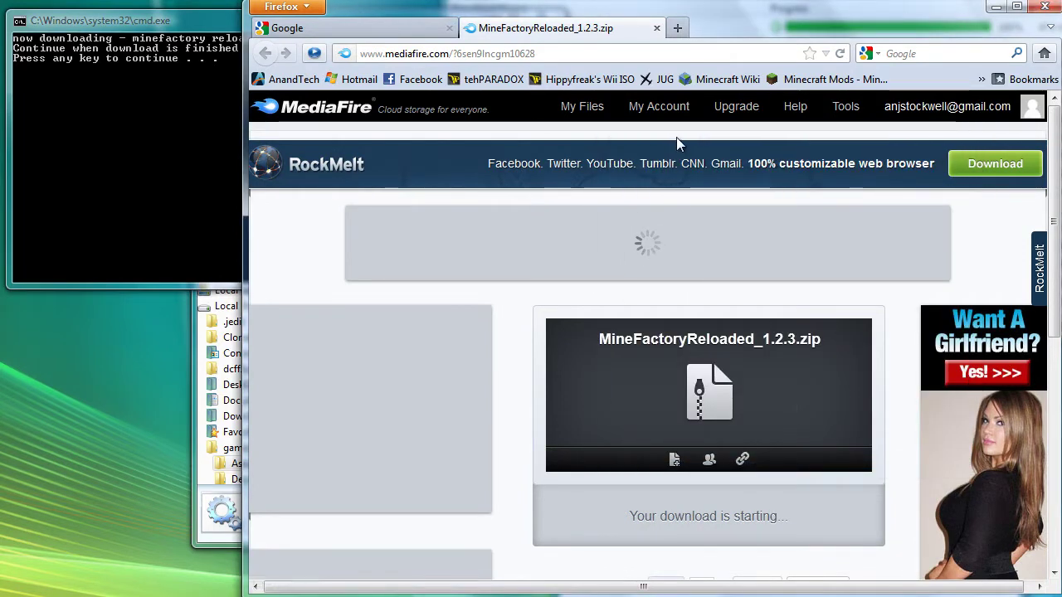
pyautogui.click(656, 27)
# Continue the installer to Advanced Machines, download AdvancedMachines 3.8.zip from MediaFire with dTa OneClick and close its page.
pyautogui.click(139, 112)
pyautogui.press('Return')
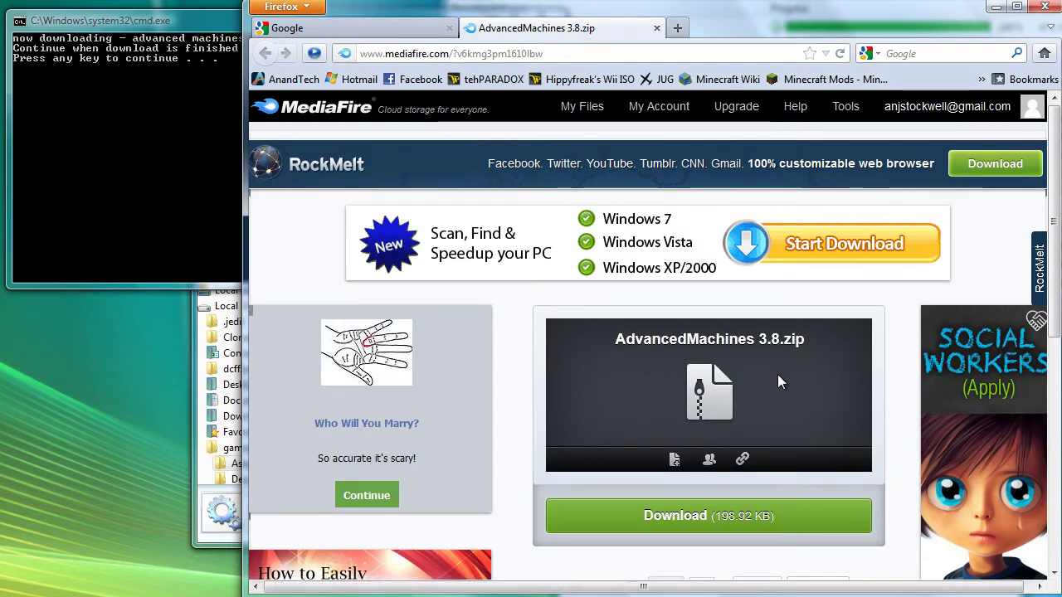
pyautogui.click(680, 522)
pyautogui.click(701, 336)
pyautogui.click(851, 438)
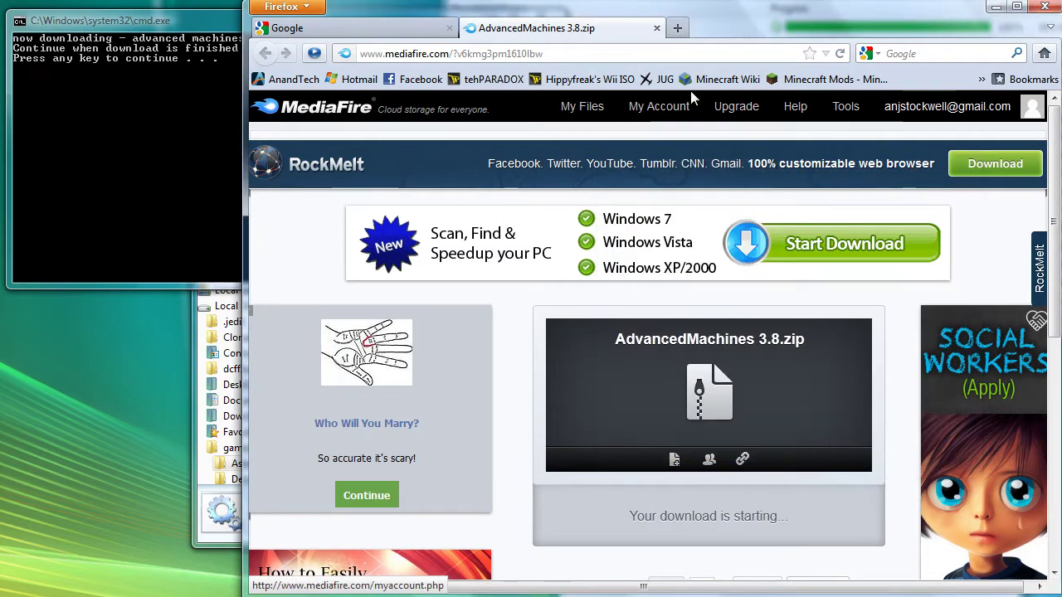
pyautogui.click(657, 29)
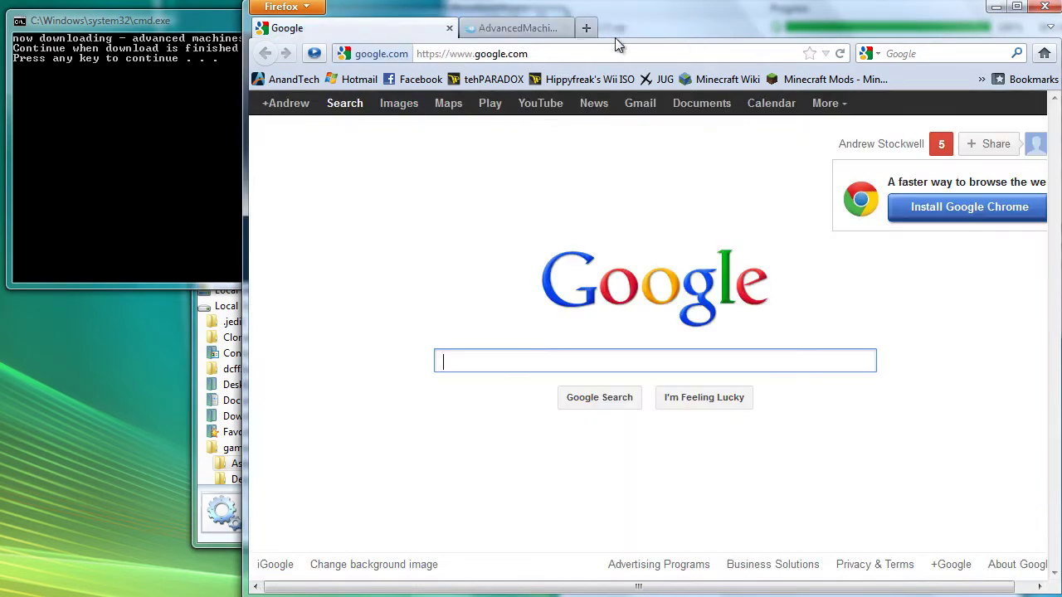
# Continue the installer to Compact Solars and download mod_compactsolars-client-2.0.0.zip from MediaFire with dTa OneClick.
pyautogui.click(178, 116)
pyautogui.press('Return')
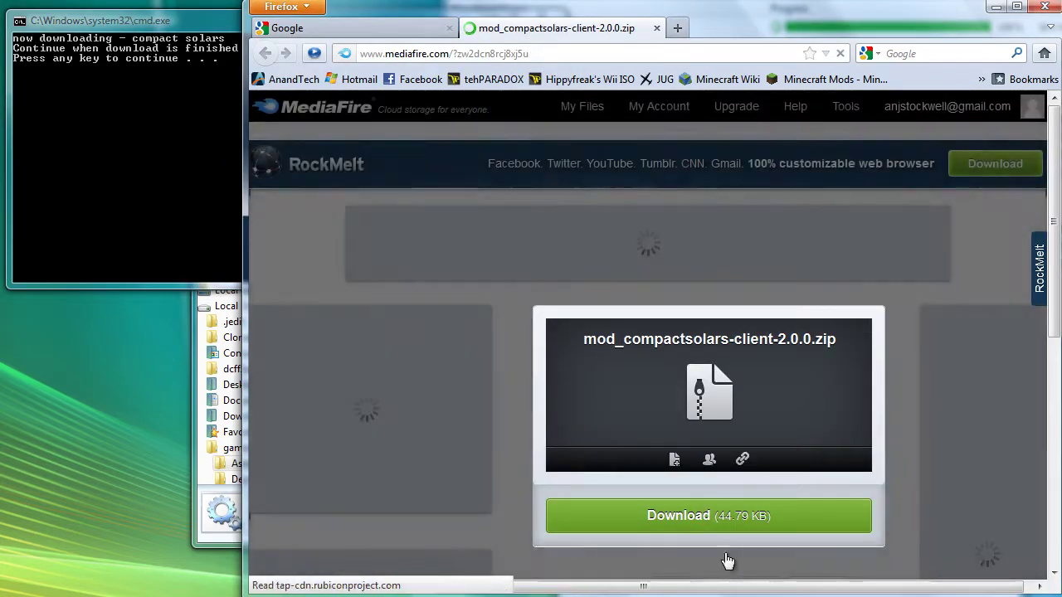
pyautogui.click(704, 518)
pyautogui.click(712, 337)
pyautogui.click(835, 441)
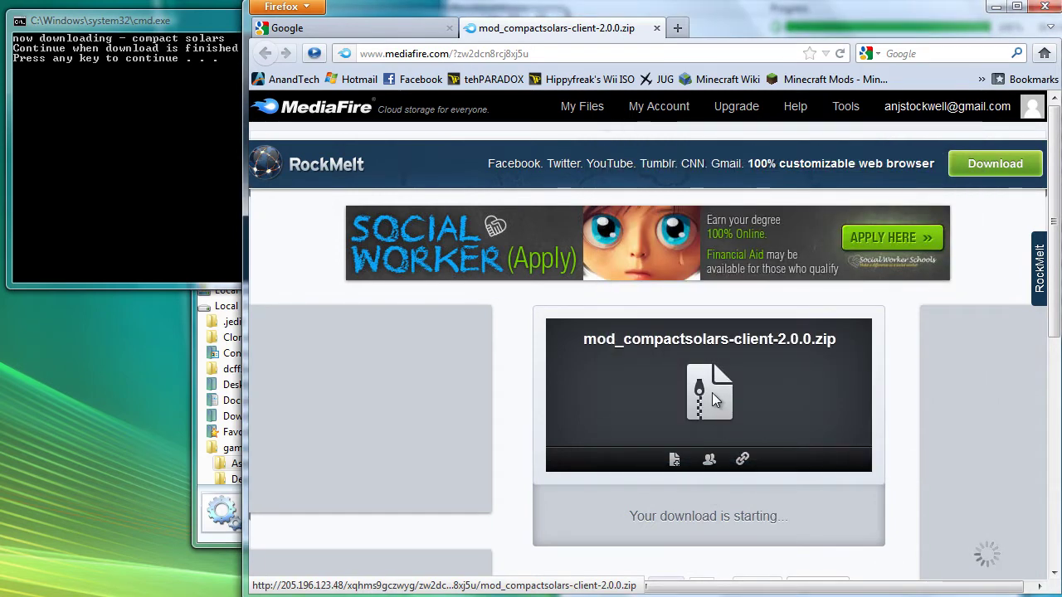
# Continue the installer to IC2 Thermometer, download mod_IC2Thermometer_v1.1.11_Client.zip with dTa OneClick, and close the Compact Solars and thermometer pages.
pyautogui.click(160, 166)
pyautogui.press('Return')
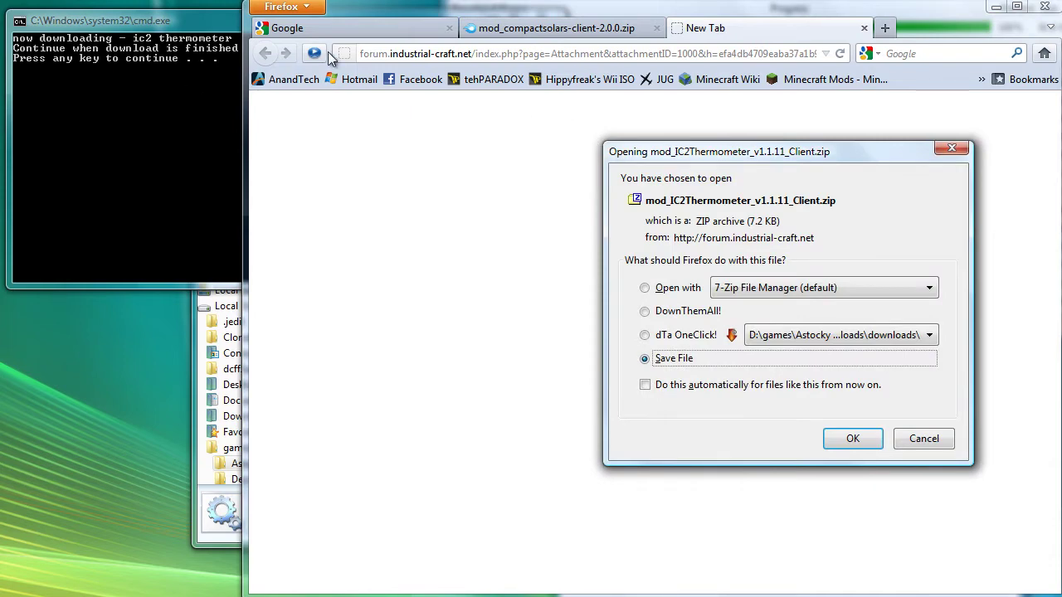
pyautogui.click(586, 28)
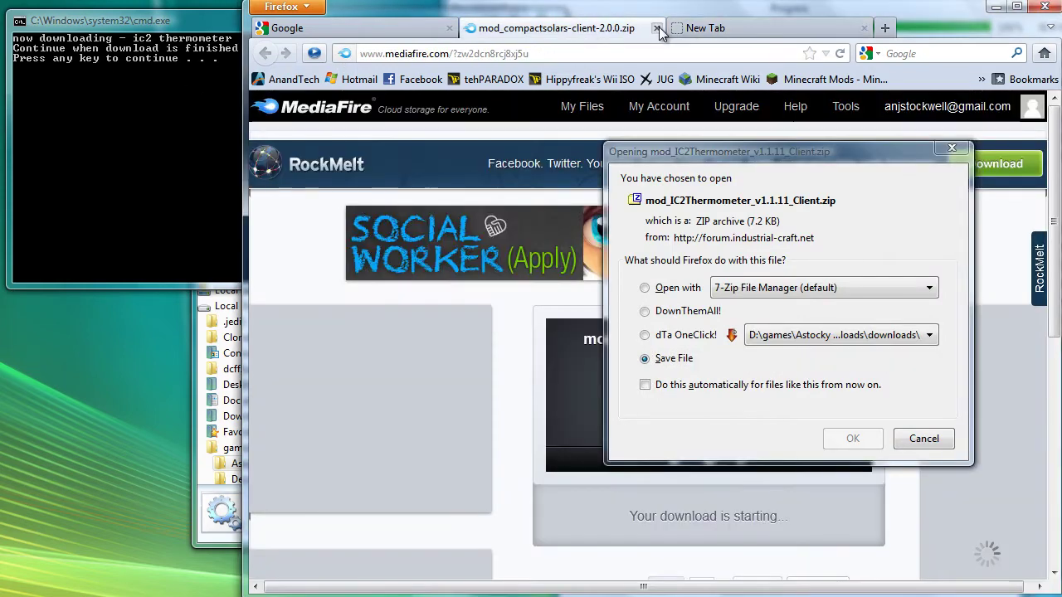
pyautogui.click(656, 28)
pyautogui.click(695, 336)
pyautogui.click(853, 439)
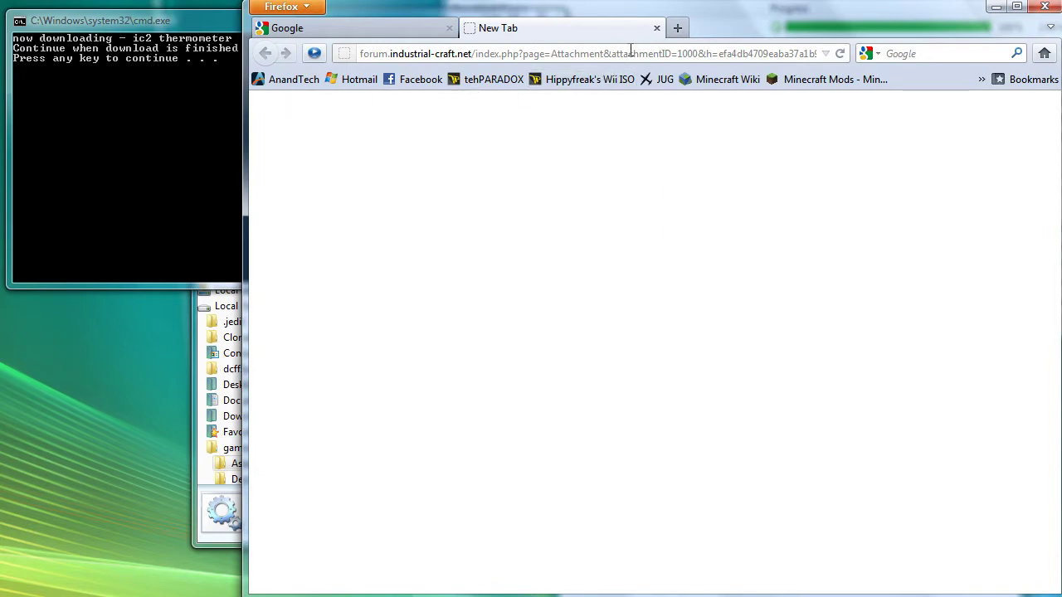
pyautogui.click(656, 28)
# Continue the installer to CodeChicken Core, skip the ad, download CodeChickenCore-Client 0.4.4.zip with dTa OneClick and close the ad page.
pyautogui.click(121, 172)
pyautogui.press('space')
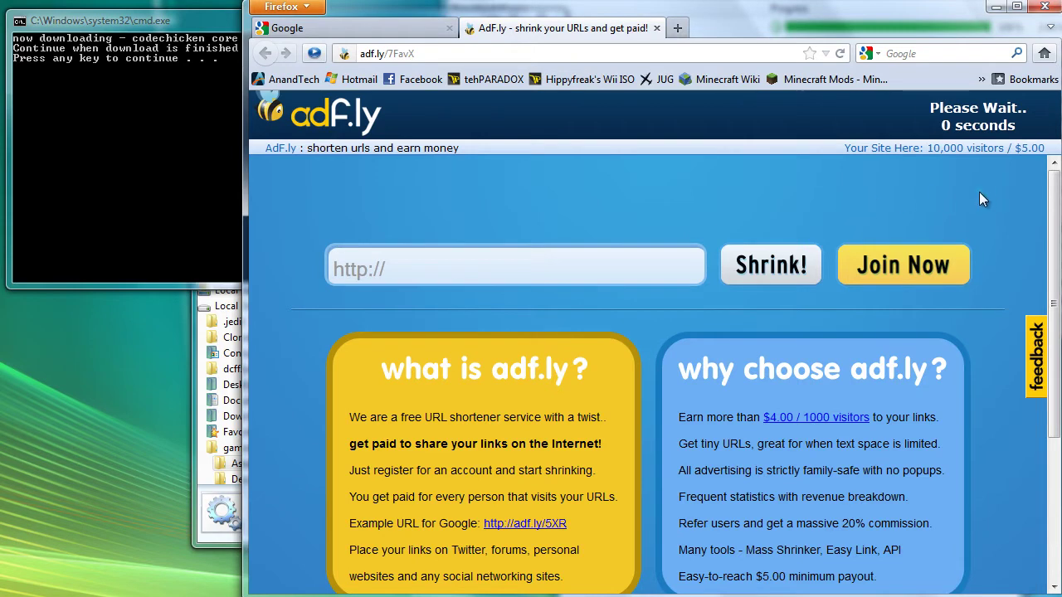
pyautogui.click(988, 136)
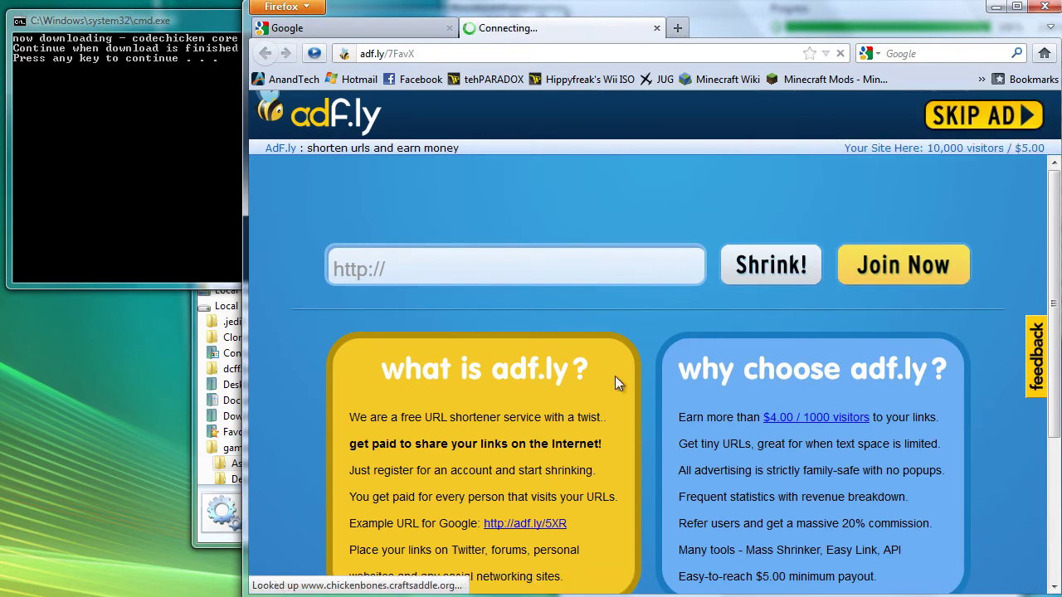
pyautogui.click(651, 332)
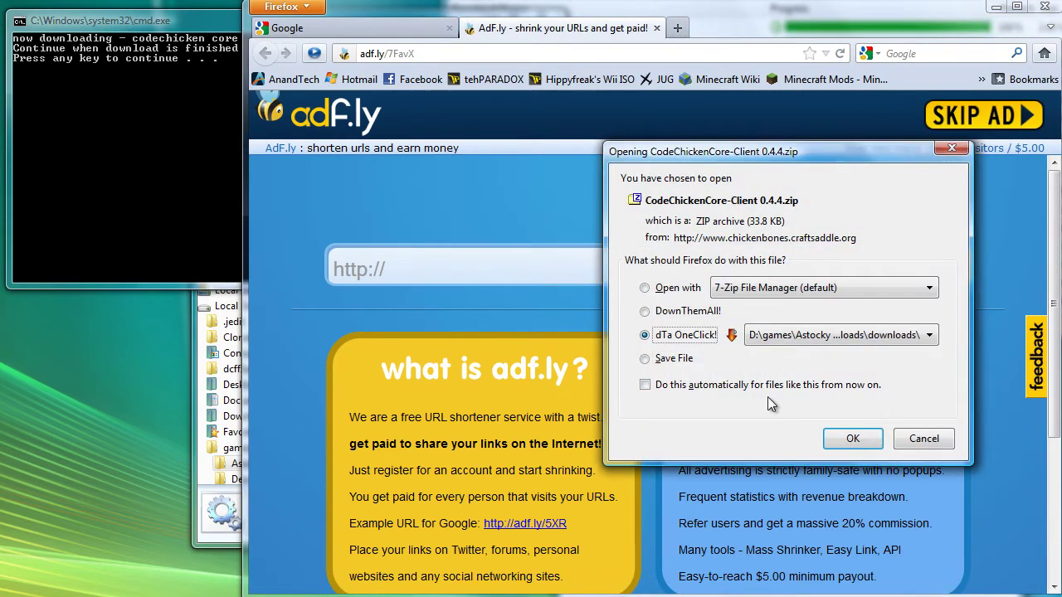
pyautogui.click(848, 435)
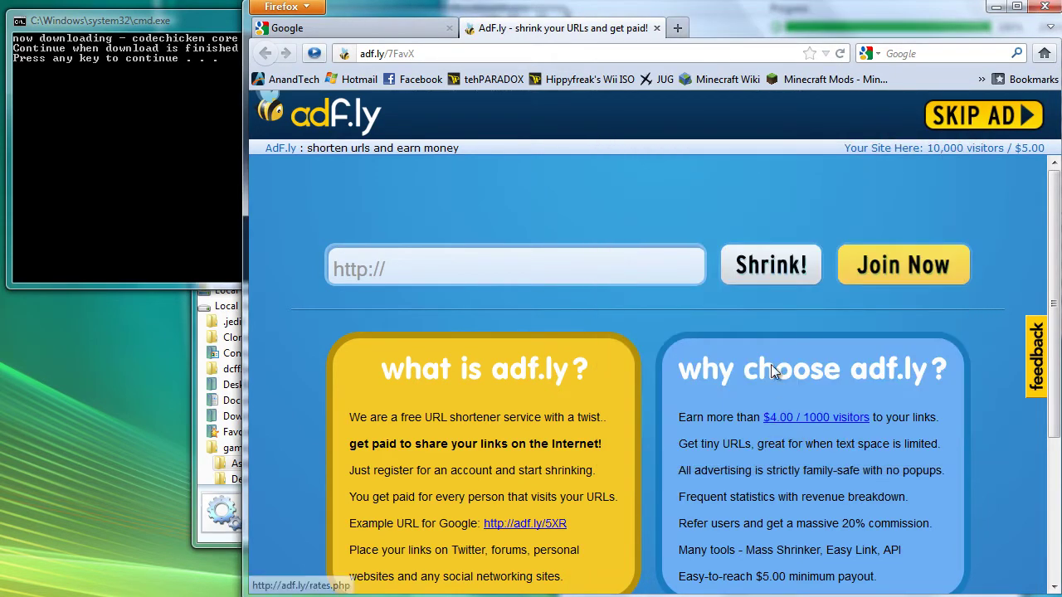
pyautogui.click(657, 29)
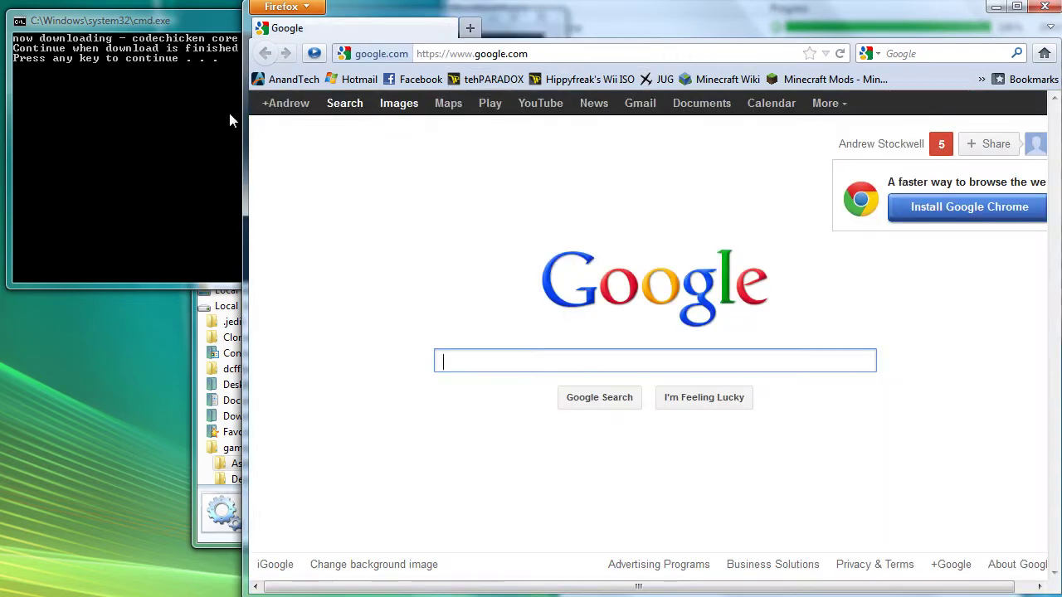
# Continue the installer past EnderChest to Rei's Minimap, download [1.2.3]ReiMinimap_v3.0_03.zip with dTa OneClick through the ad page and close it.
pyautogui.click(182, 148)
pyautogui.press('space')
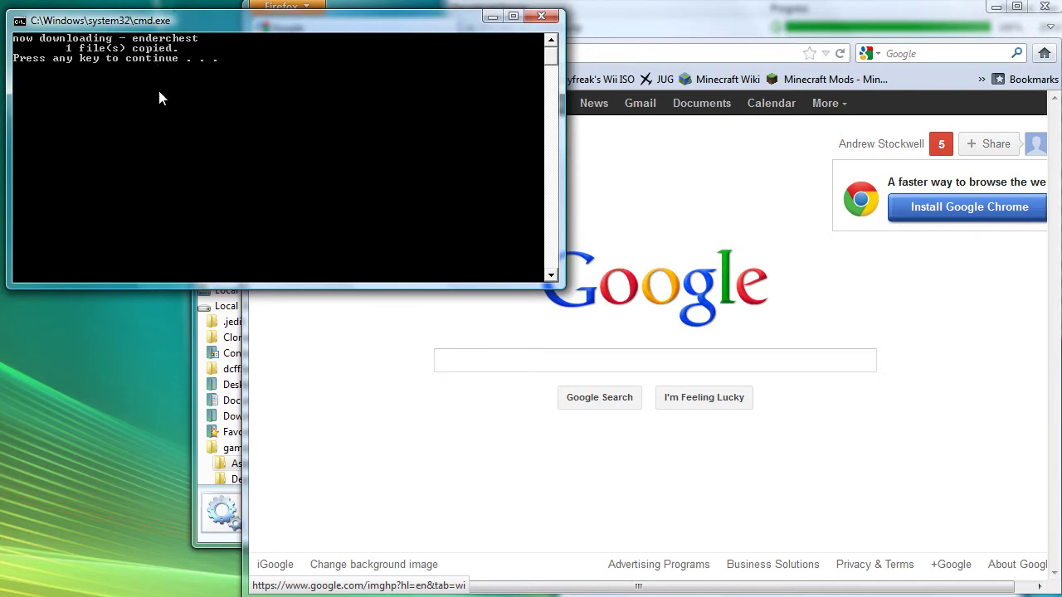
pyautogui.press('space')
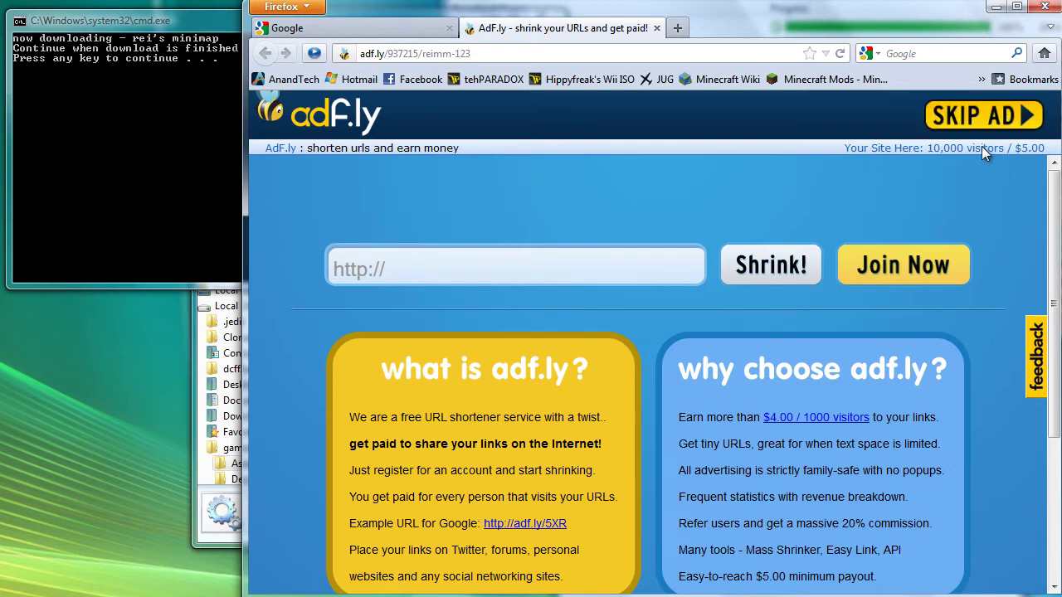
pyautogui.click(983, 118)
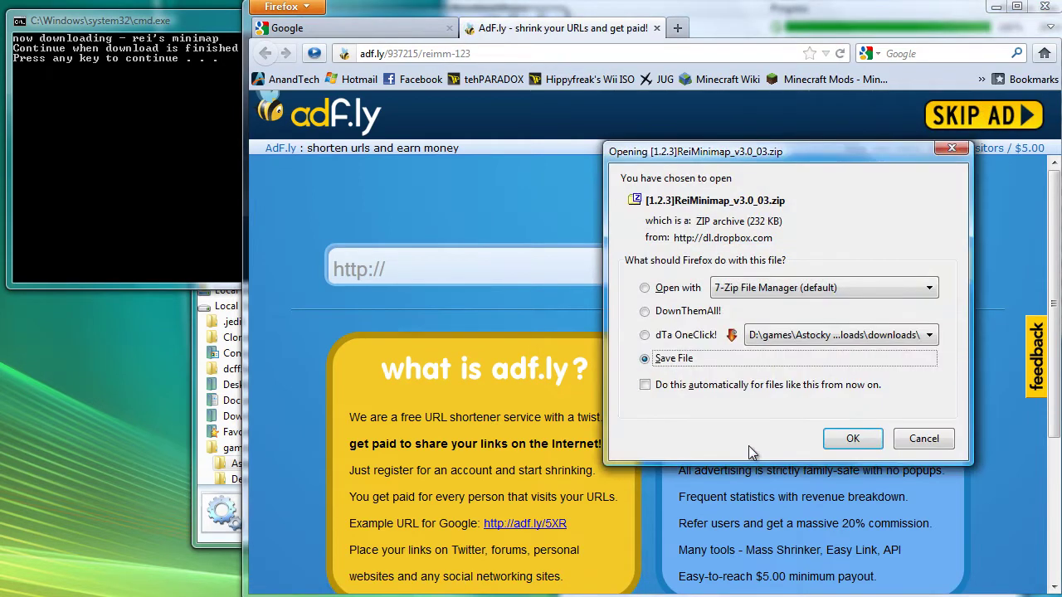
pyautogui.click(696, 339)
pyautogui.click(850, 437)
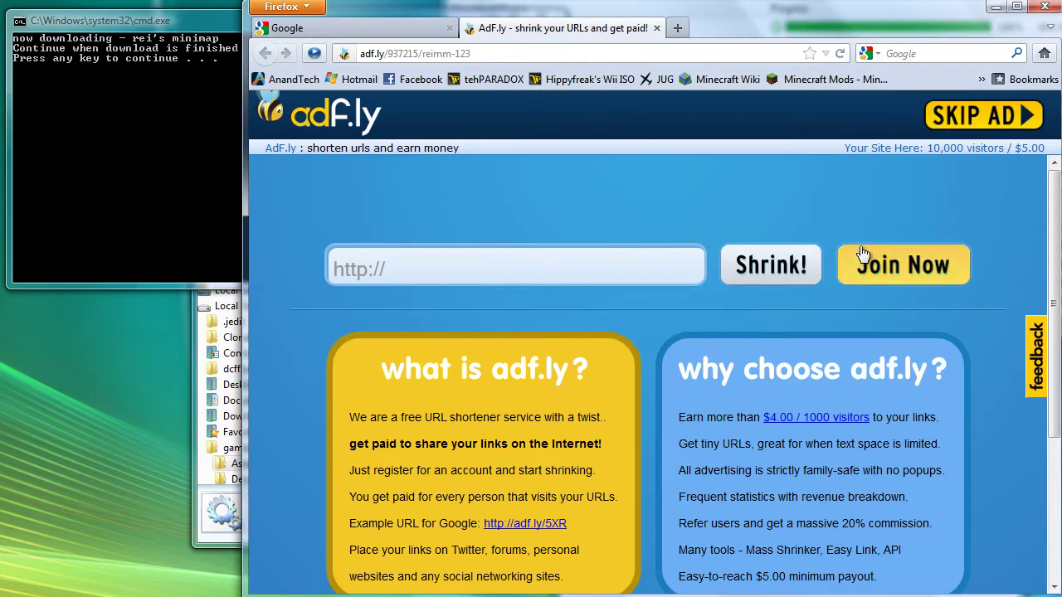
pyautogui.click(657, 28)
# Continue the installer to Equivalent Exchange, skip the ad, download EE2ClientV1.4.1.5.zip with dTa OneClick and close the ad page.
pyautogui.click(207, 133)
pyautogui.press('space')
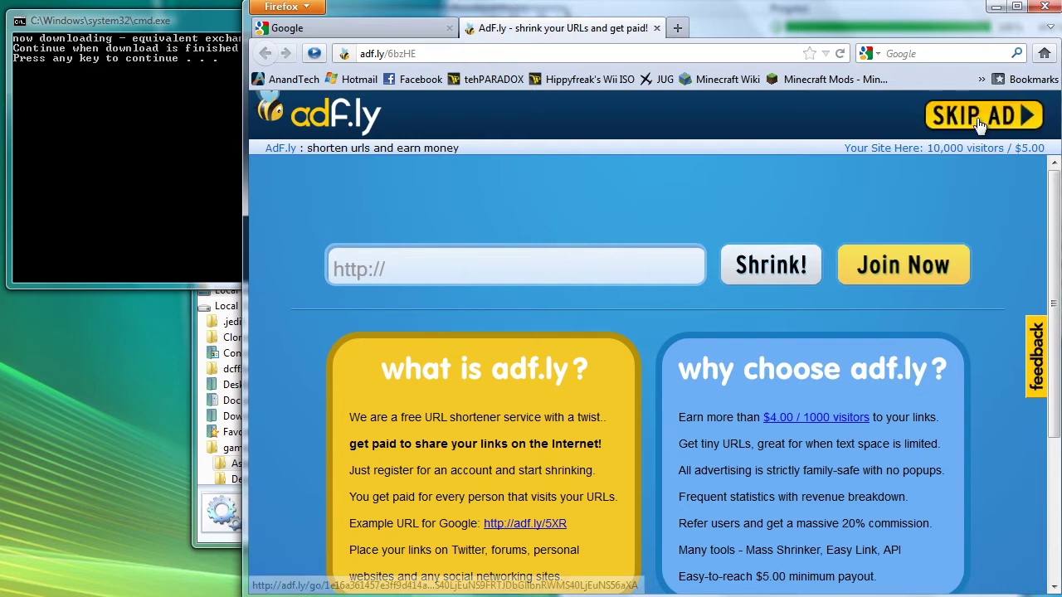
pyautogui.click(990, 119)
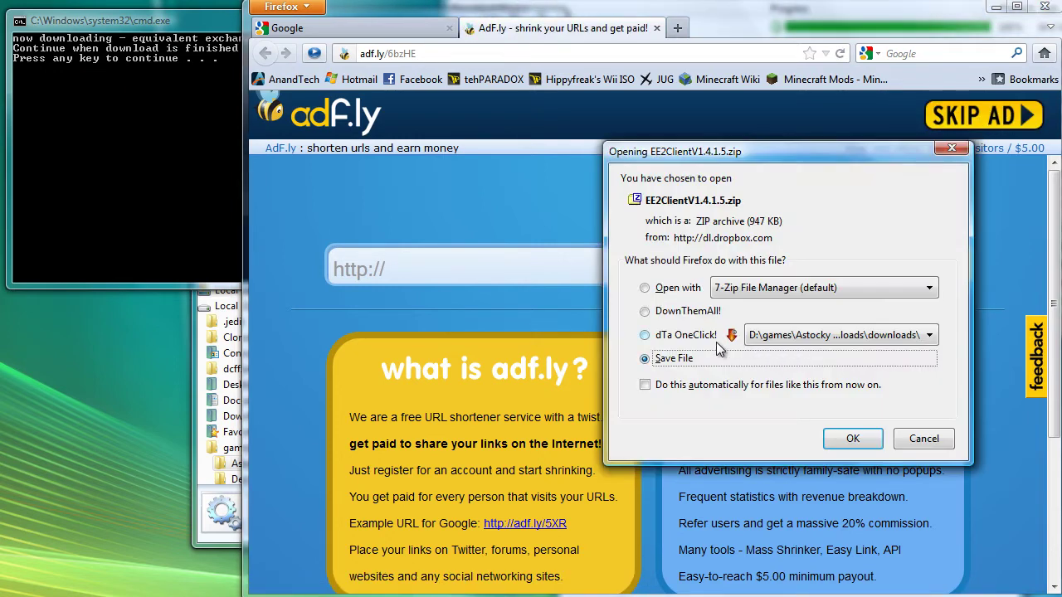
pyautogui.click(712, 334)
pyautogui.click(849, 434)
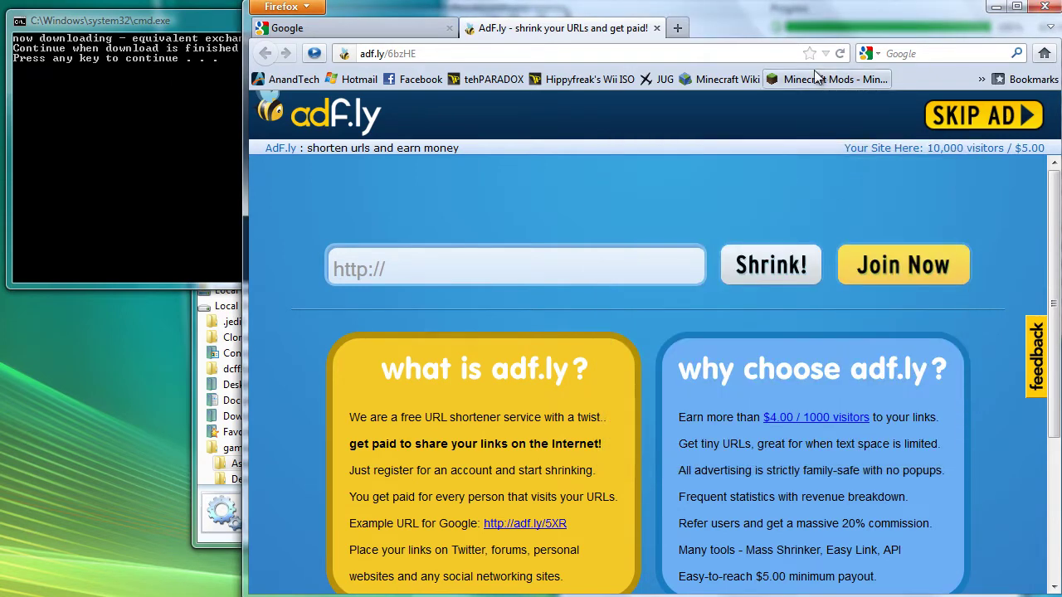
pyautogui.click(657, 27)
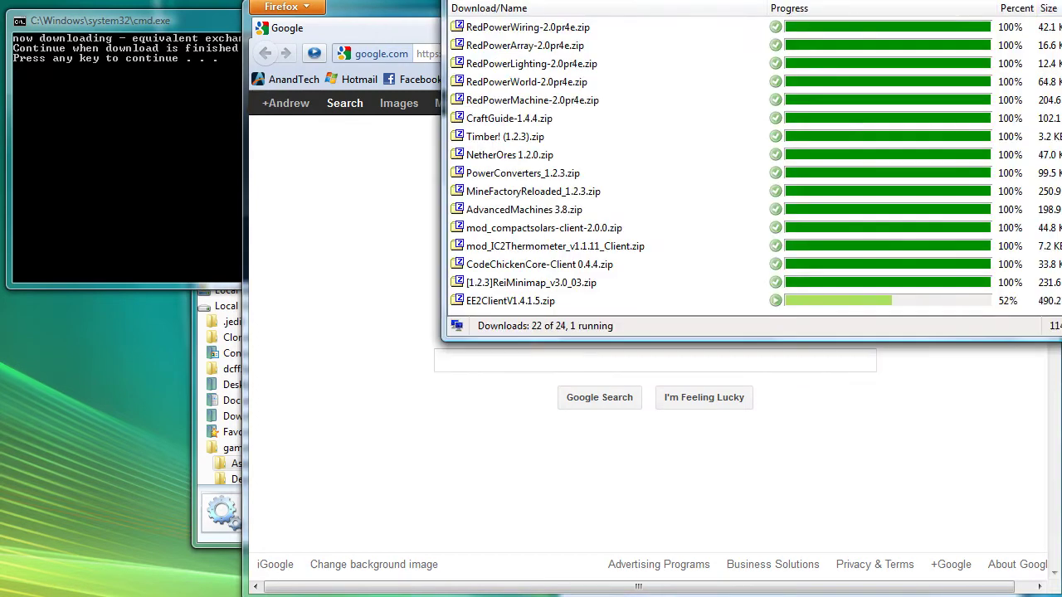
# Continue the installer to Balkon's Weapon Mod, skip the ad, download Weaponmod.zip with dTa OneClick and close the ad page.
pyautogui.click(184, 162)
pyautogui.press('space')
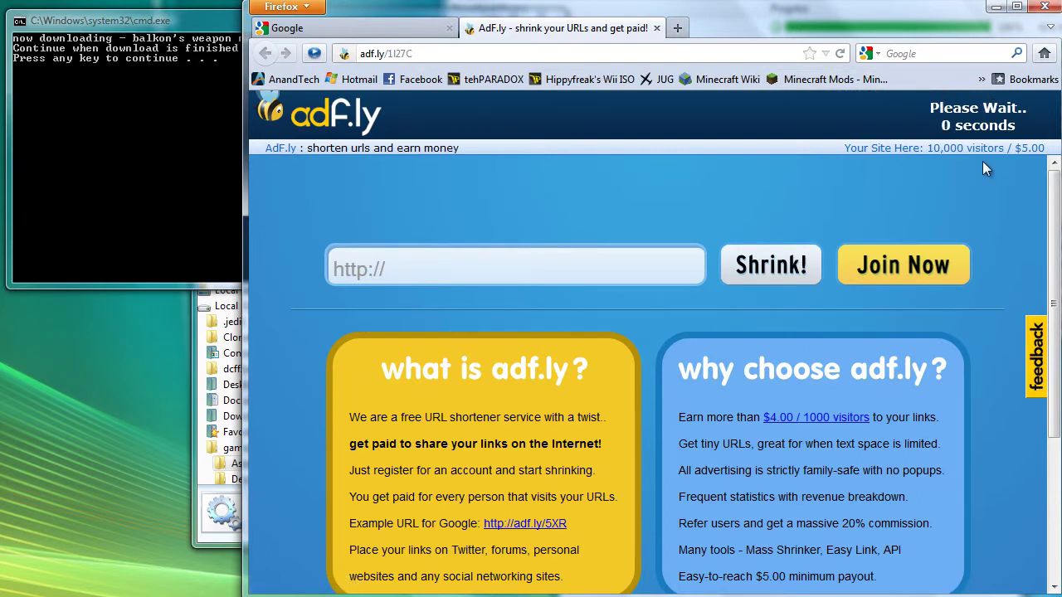
pyautogui.click(984, 120)
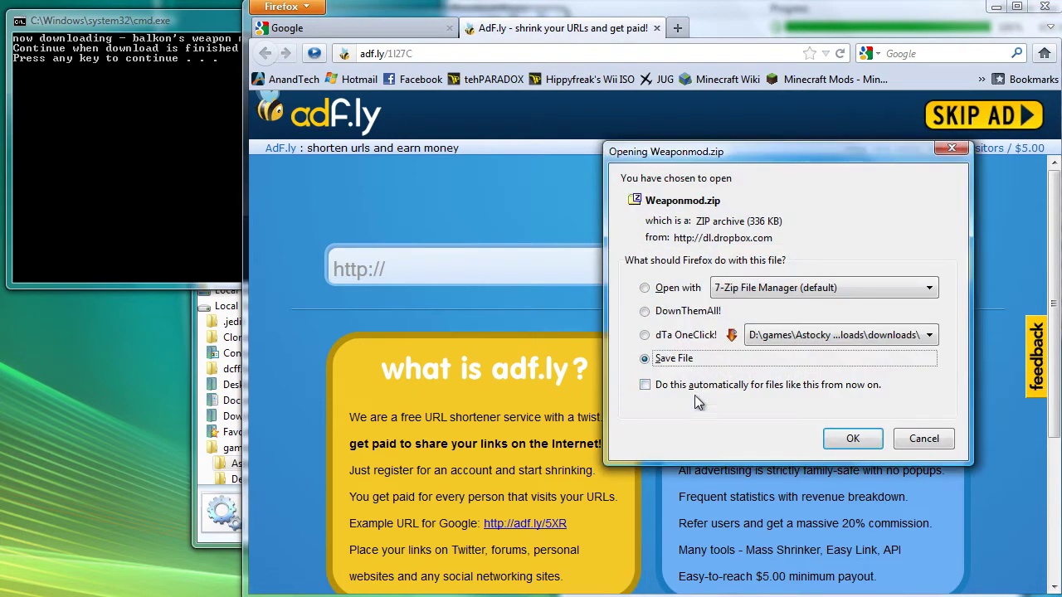
pyautogui.click(686, 337)
pyautogui.click(850, 440)
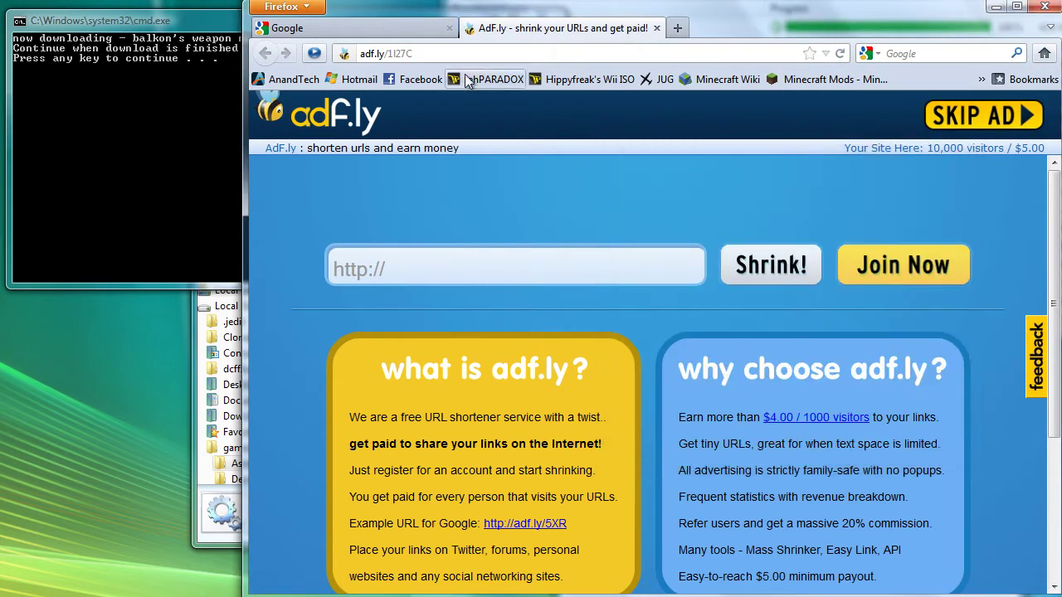
pyautogui.click(657, 27)
# Continue the installer through its final file-copying stage, exit it and close the browser window.
pyautogui.click(165, 113)
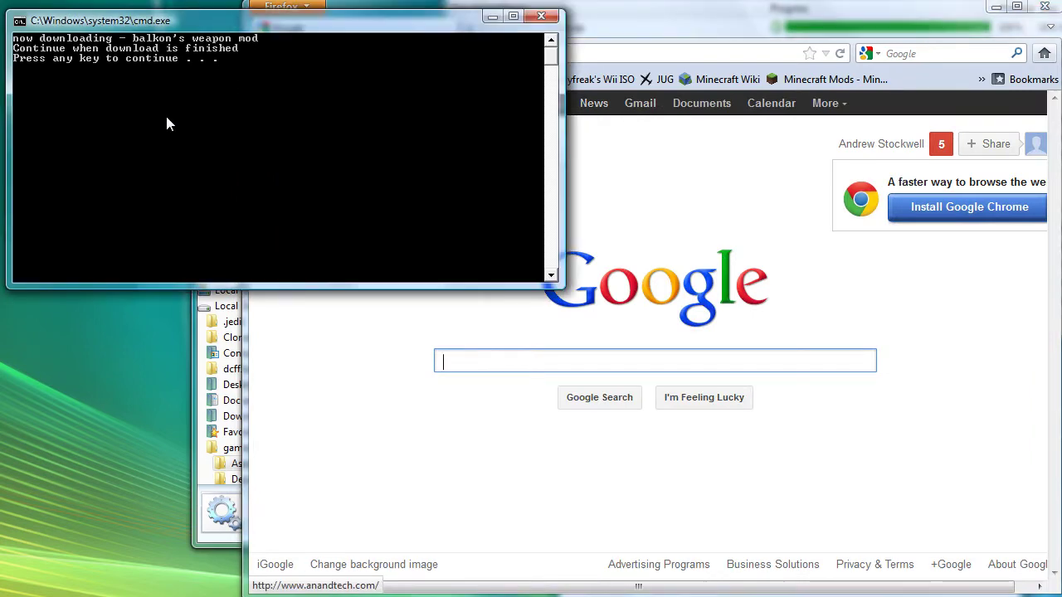
pyautogui.press('Return')
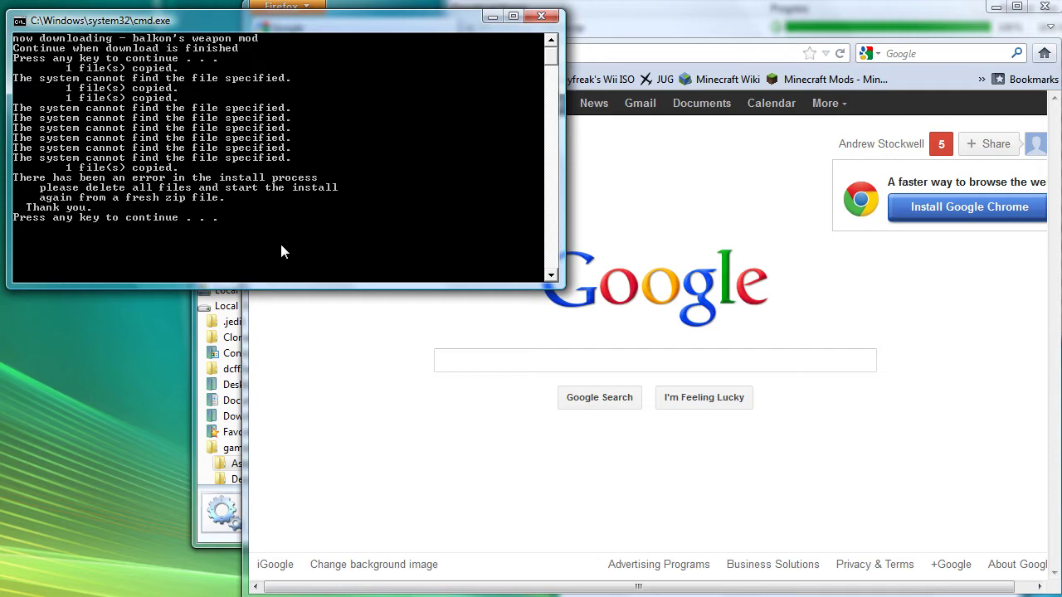
pyautogui.press('Return')
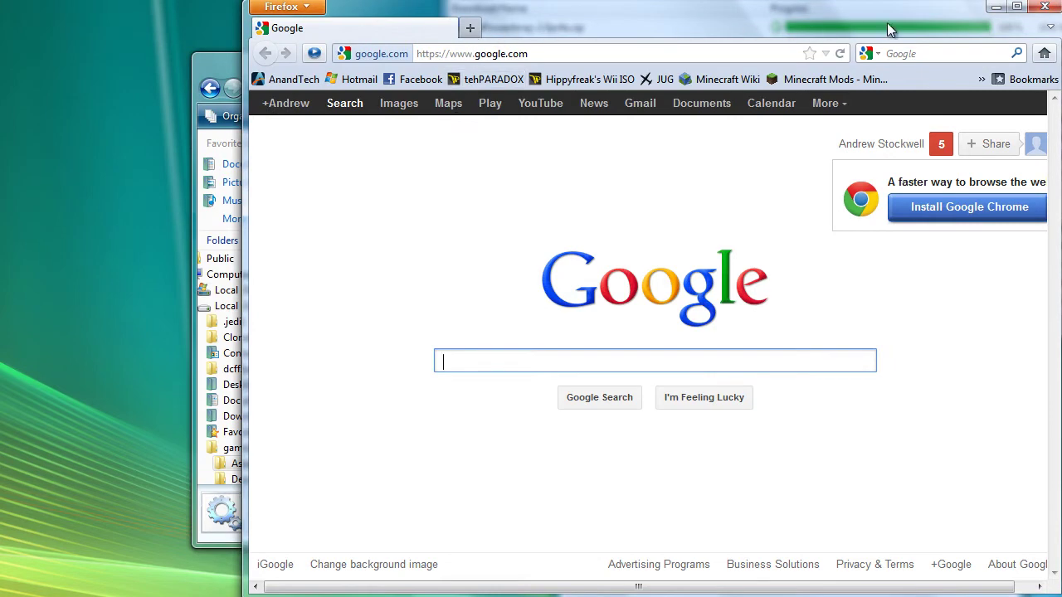
pyautogui.click(1045, 6)
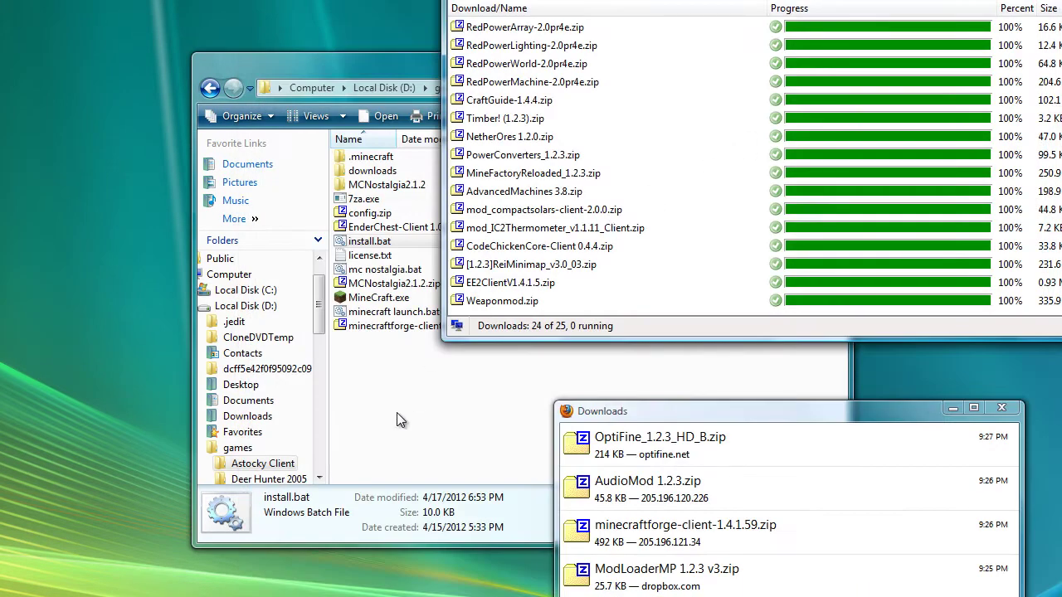
# Move minecraftforge-client-1.4.1.59.zip from the Astocky Client folder into its downloads folder and open that folder.
pyautogui.click(396, 412)
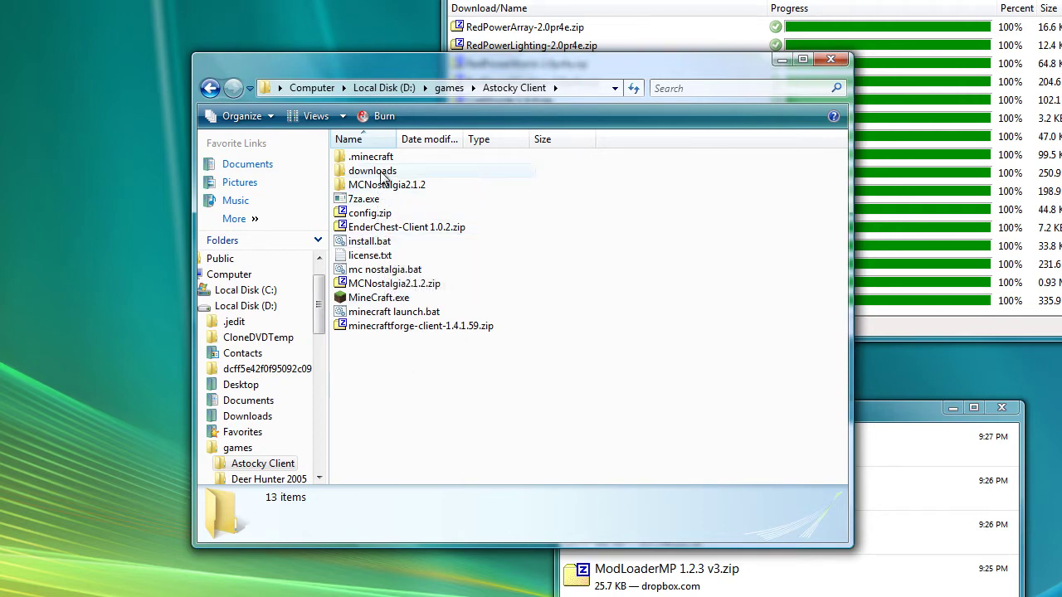
pyautogui.doubleClick(380, 172)
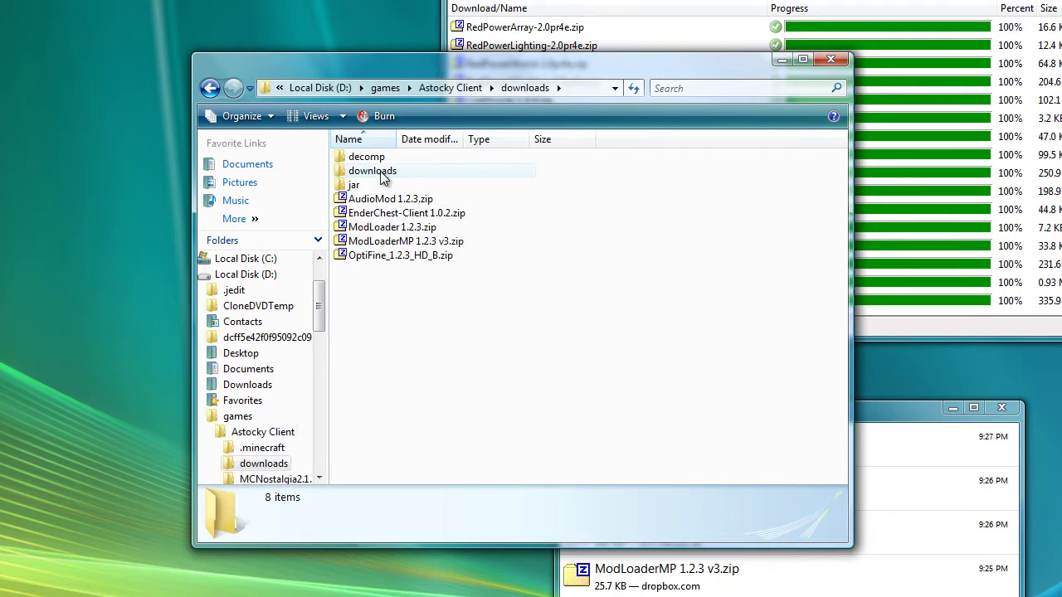
pyautogui.click(452, 89)
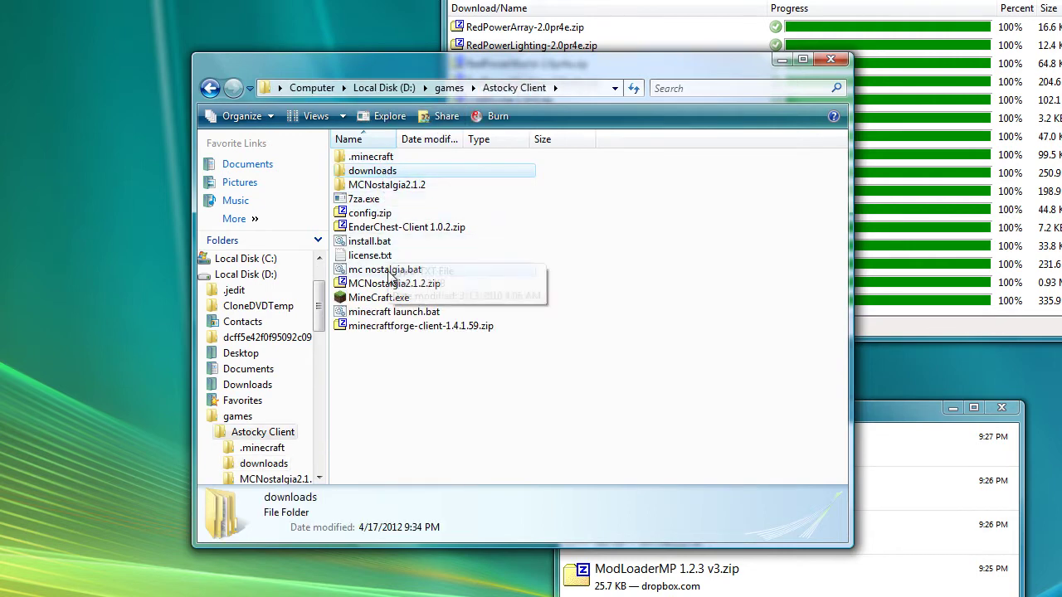
pyautogui.click(394, 325)
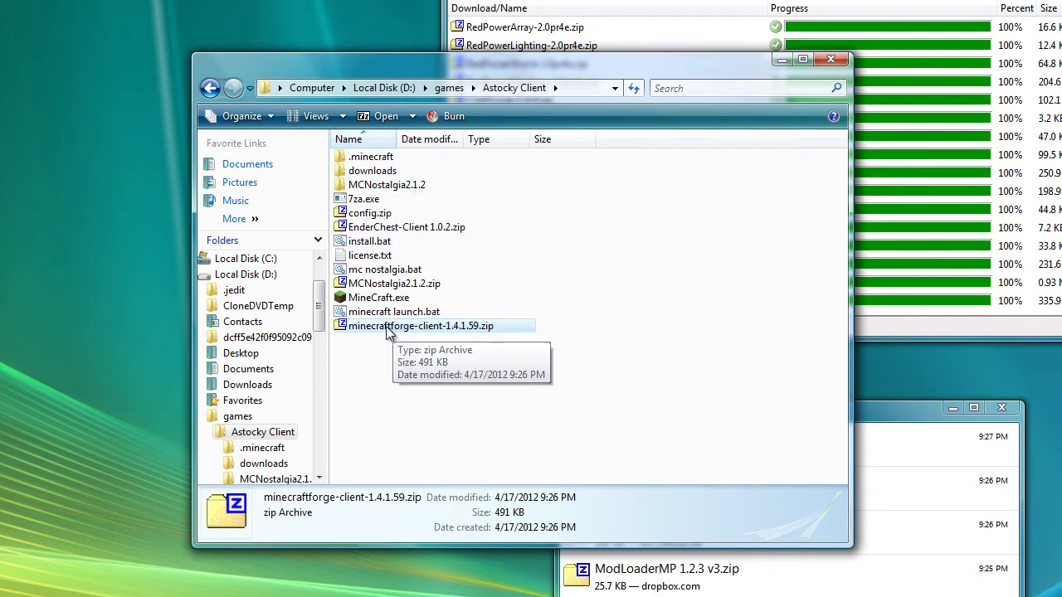
pyautogui.moveTo(390, 332); pyautogui.dragTo(384, 174)
pyautogui.doubleClick(382, 172)
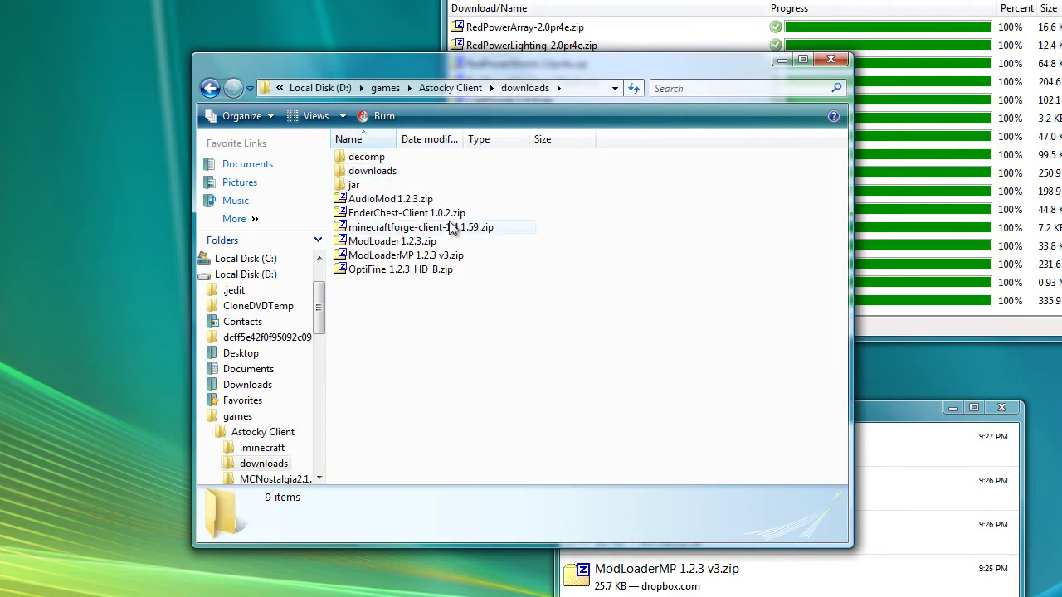
# Move all the mod files from the nested downloads folder into its parent downloads folder.
pyautogui.click(376, 172)
pyautogui.doubleClick(376, 172)
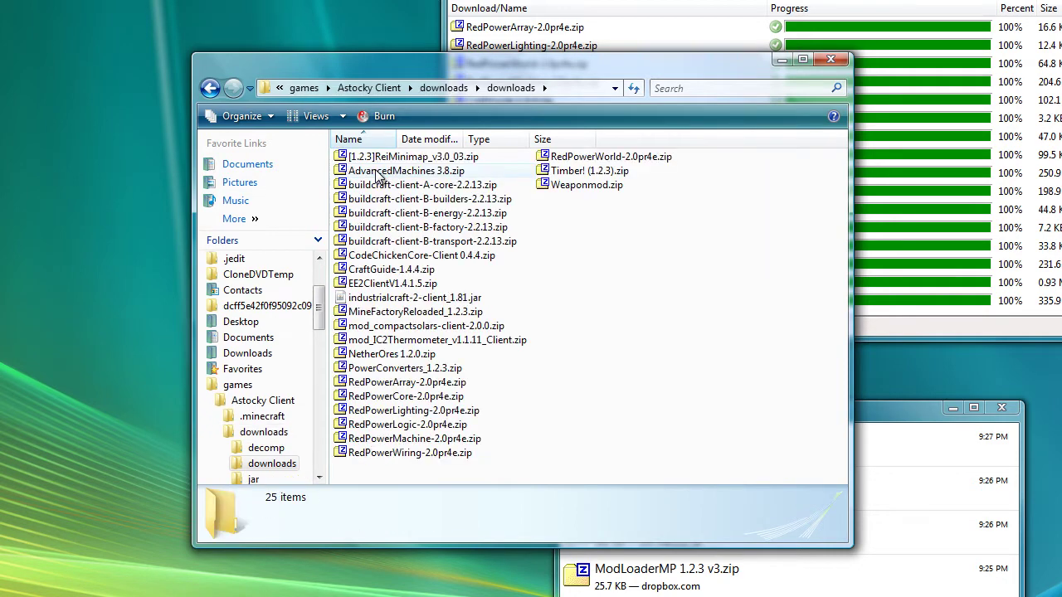
pyautogui.click(423, 199)
pyautogui.hotkey('ctrl', 'a')
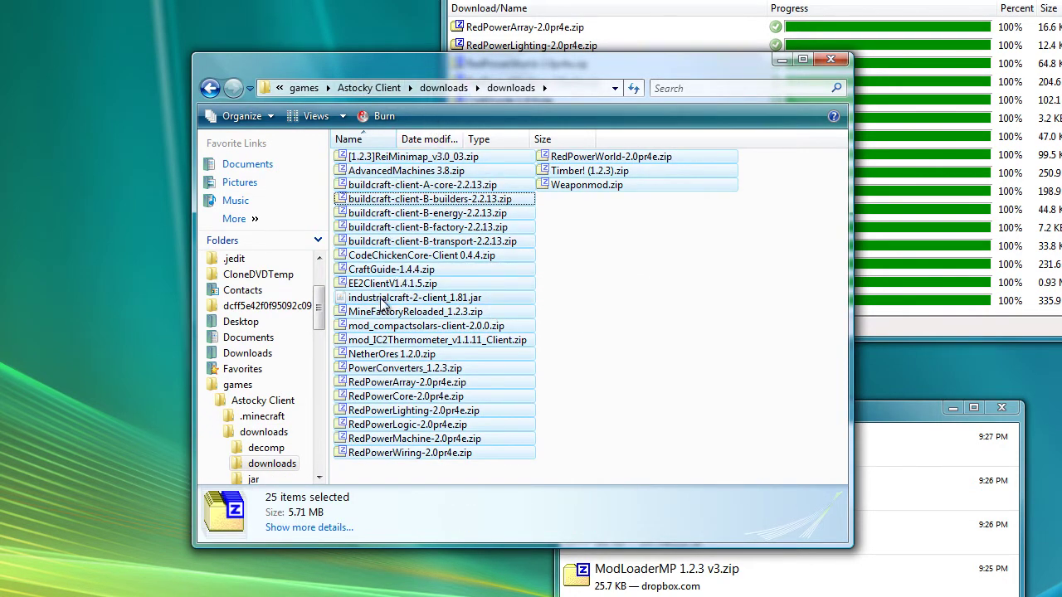
pyautogui.click(440, 89)
pyautogui.rightClick(425, 378)
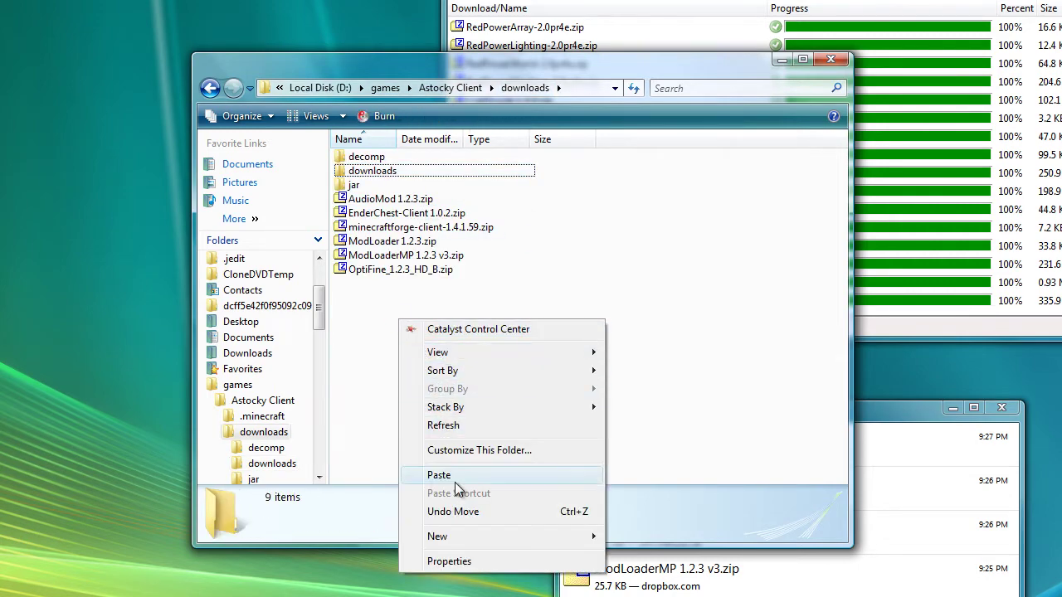
pyautogui.click(452, 478)
pyautogui.click(630, 380)
# Delete the emptied downloads folder nested inside the client's downloads folder.
pyautogui.click(371, 170)
pyautogui.press('Delete')
pyautogui.press('Return')
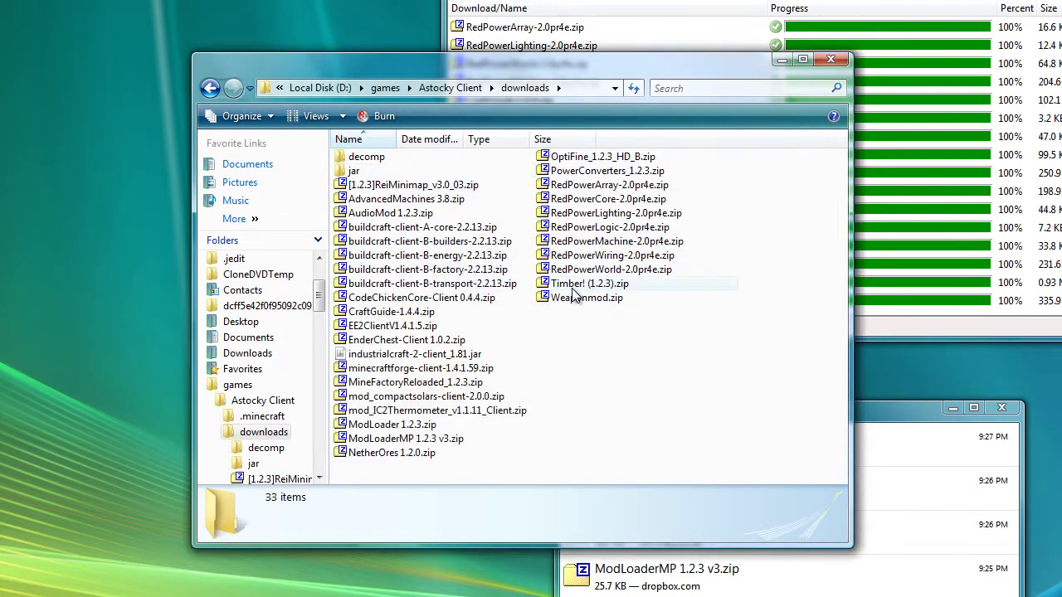
# Inspect the download information of buildcraft-client-B-builders-2.2.13.zip, close it and put the download manager away.
pyautogui.click(792, 8)
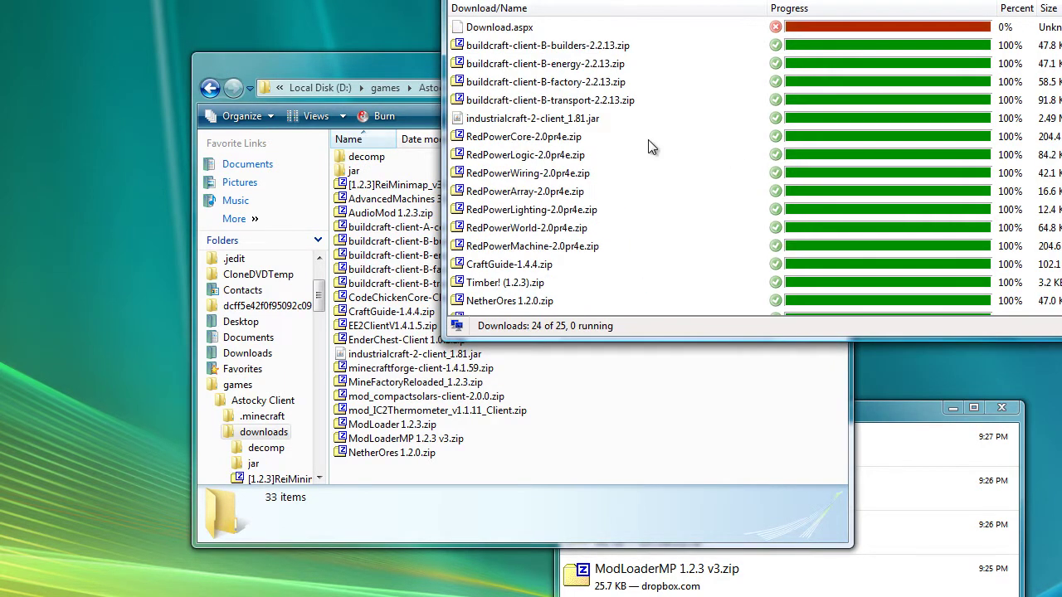
pyautogui.rightClick(586, 48)
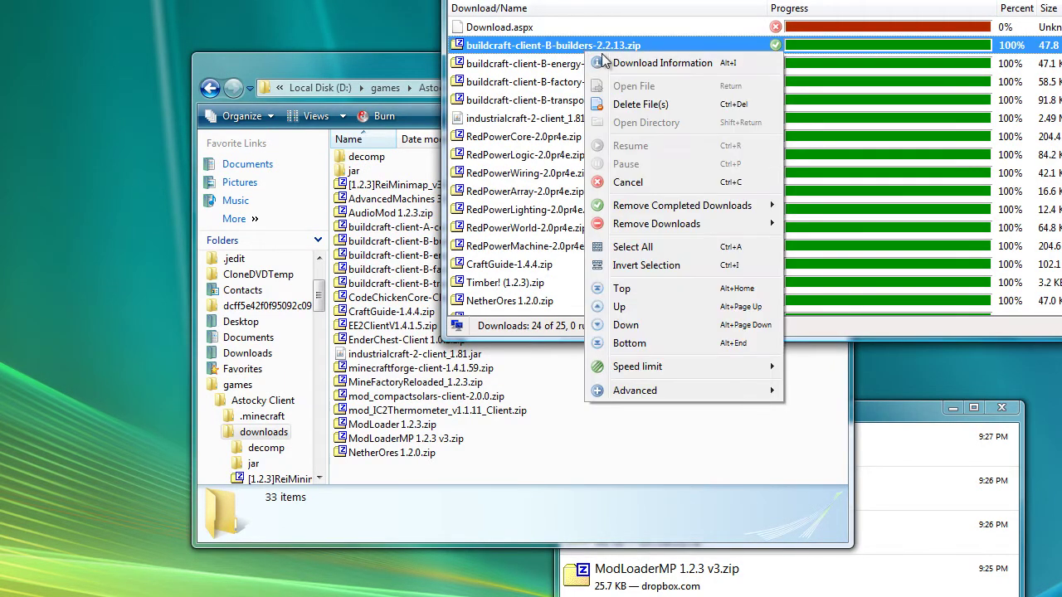
pyautogui.click(653, 64)
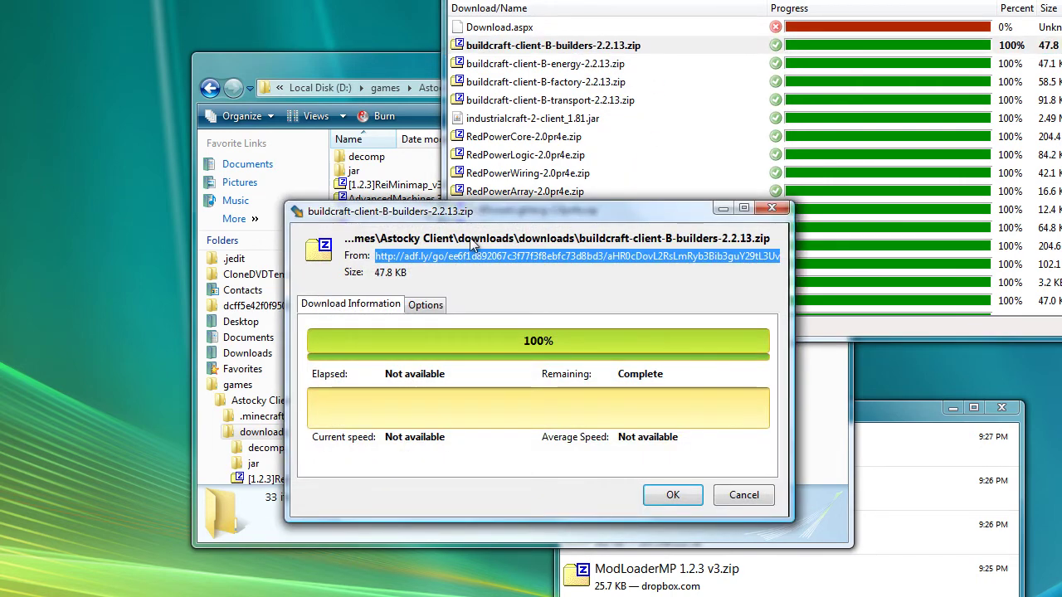
pyautogui.click(738, 496)
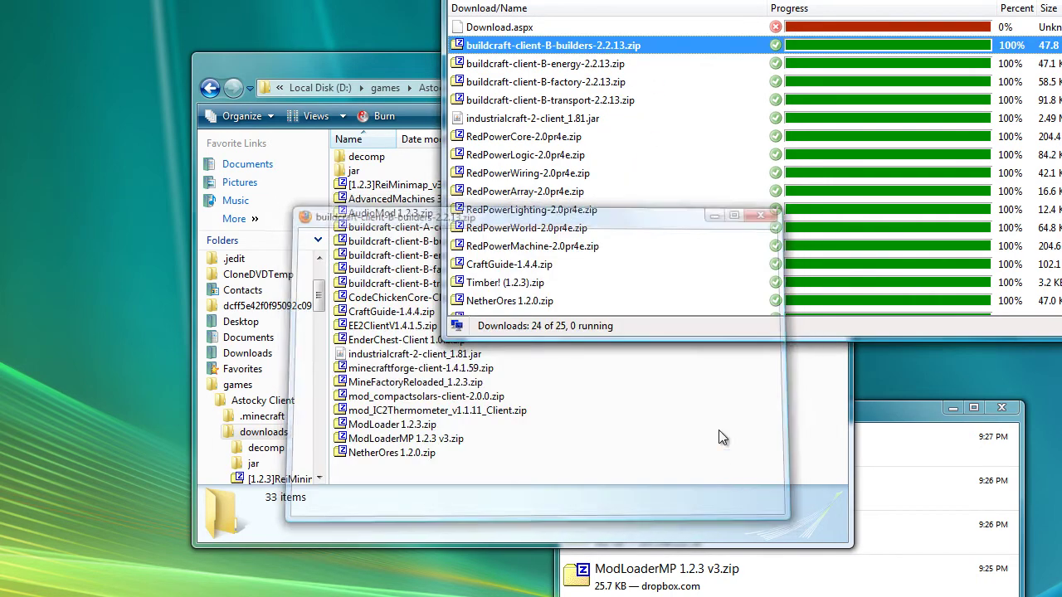
pyautogui.click(719, 423)
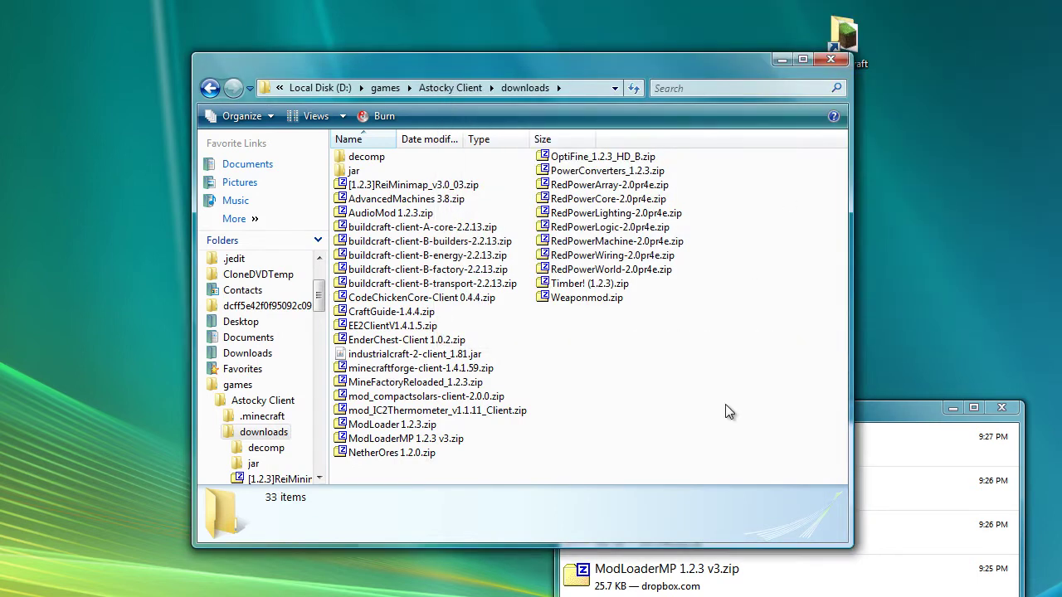
# Run install.bat from the Astocky Client folder, log in to Minecraft with the saved account and quit the game from its title screen.
pyautogui.click(445, 91)
pyautogui.click(459, 400)
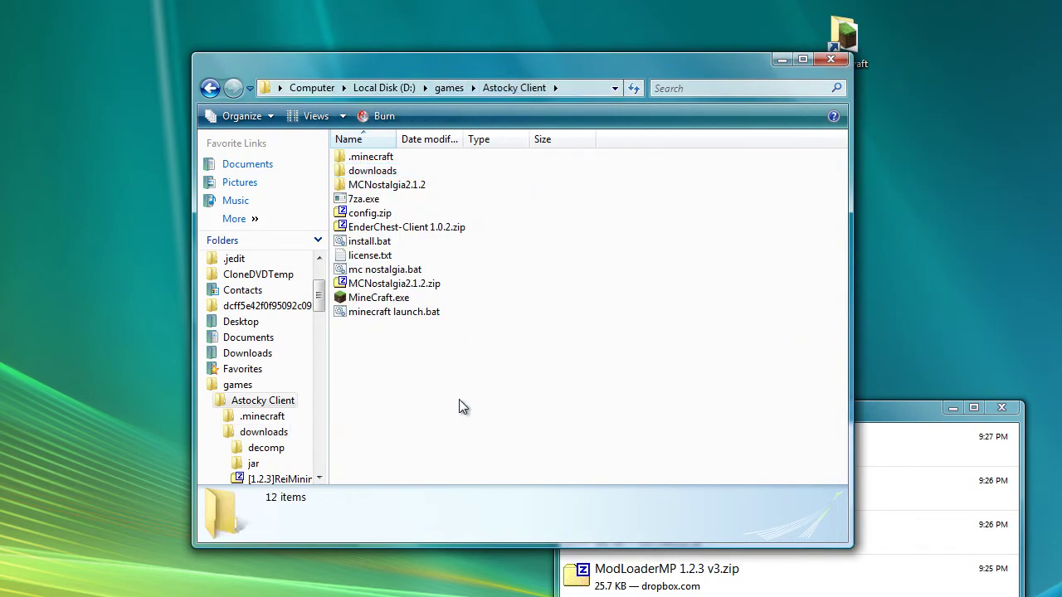
pyautogui.doubleClick(369, 242)
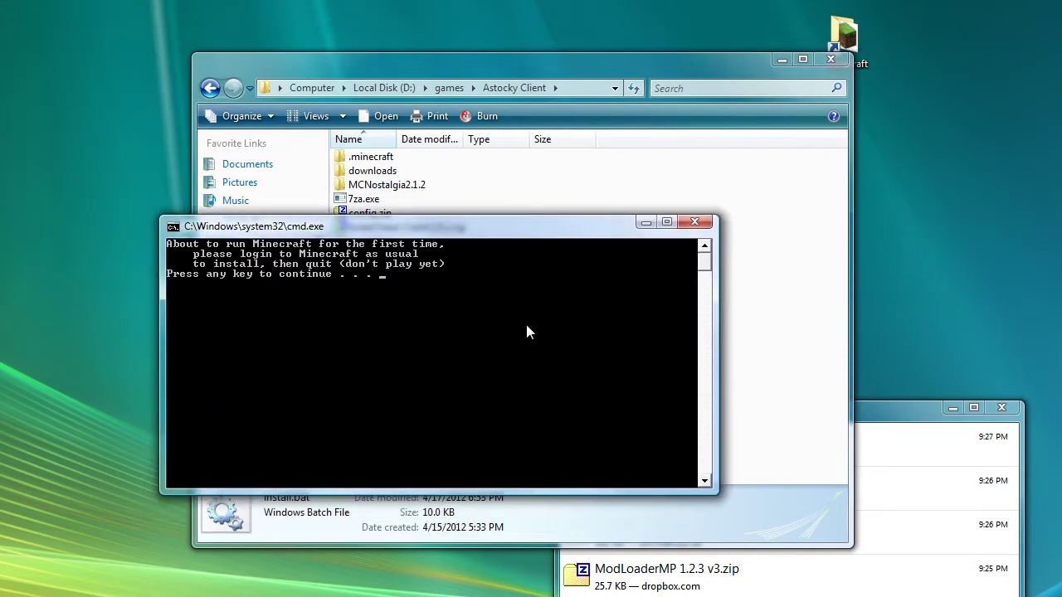
pyautogui.press('Return')
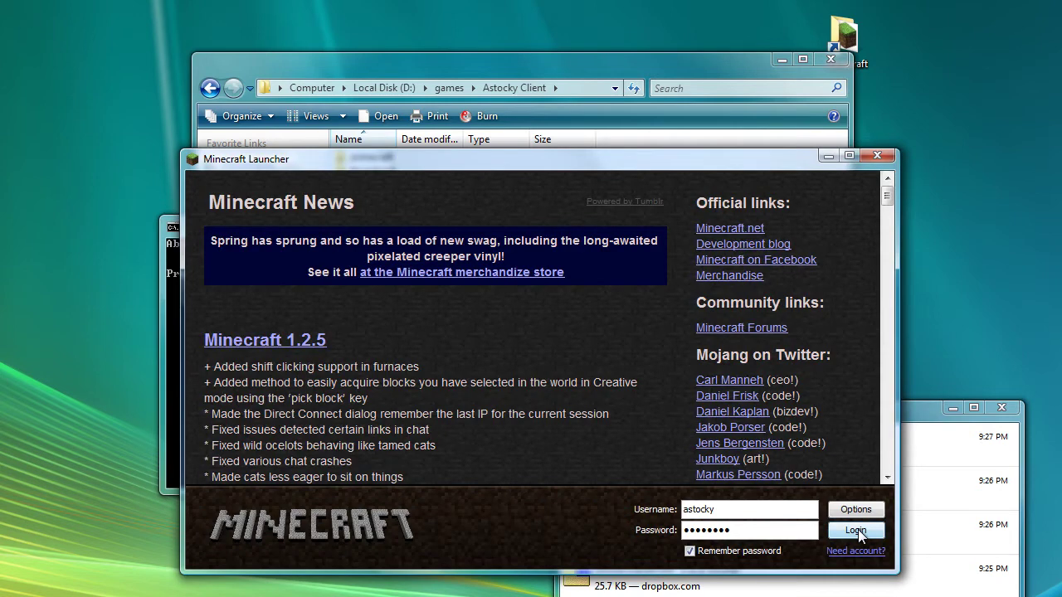
pyautogui.click(856, 531)
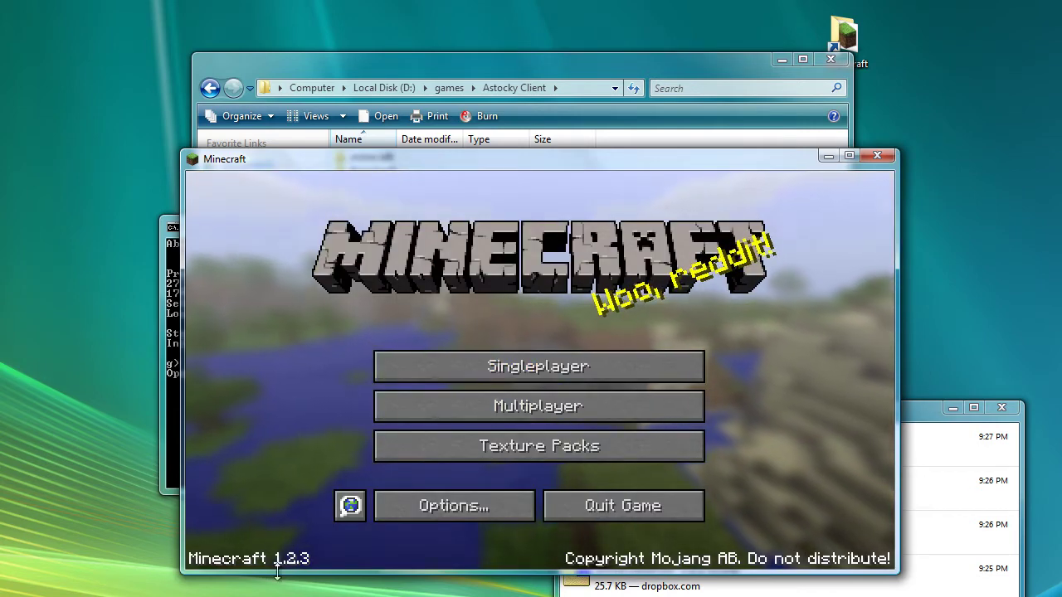
pyautogui.click(666, 505)
pyautogui.press('Return')
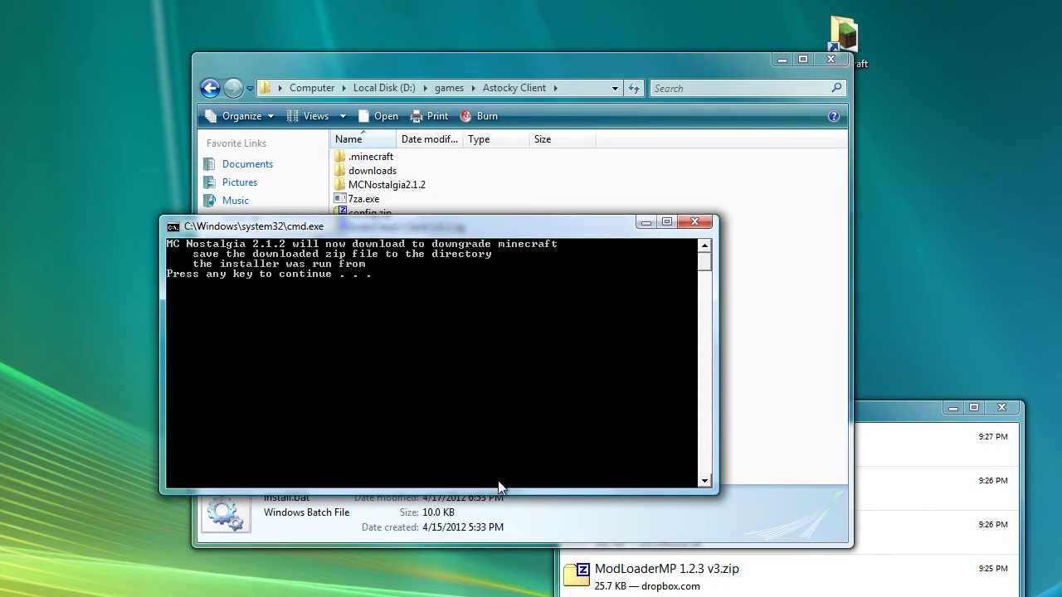
# Continue to MC Nostalgia, answer q to the overwrite prompt, try downgrading to Minecraft 1.2.3 with option 89 and exit it.
pyautogui.press('Return')
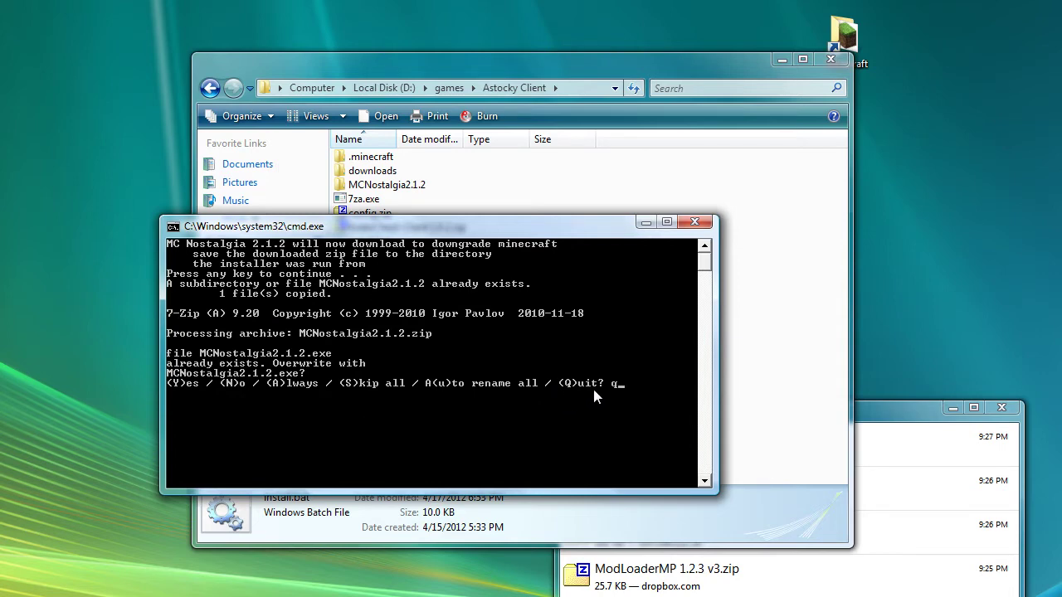
pyautogui.write('q')
pyautogui.press('Return')
pyautogui.press('Return')
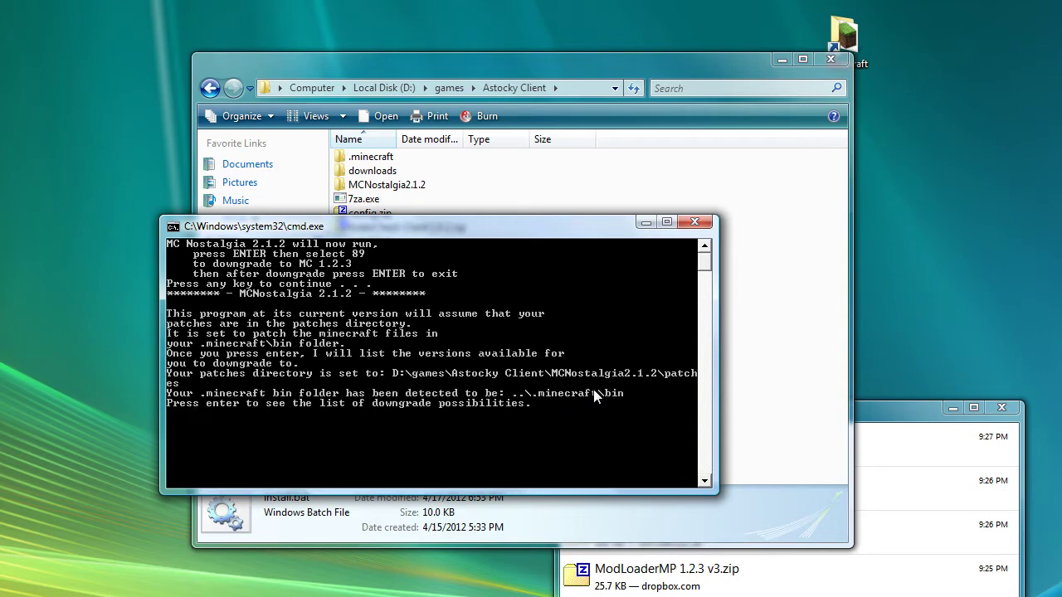
pyautogui.press('Return')
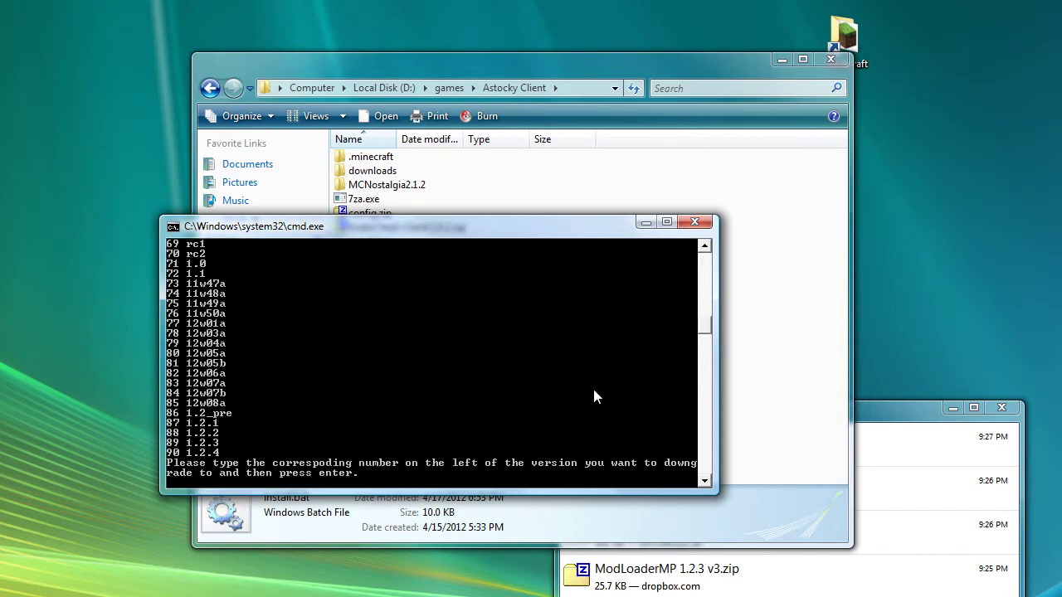
pyautogui.write('89')
pyautogui.press('Return')
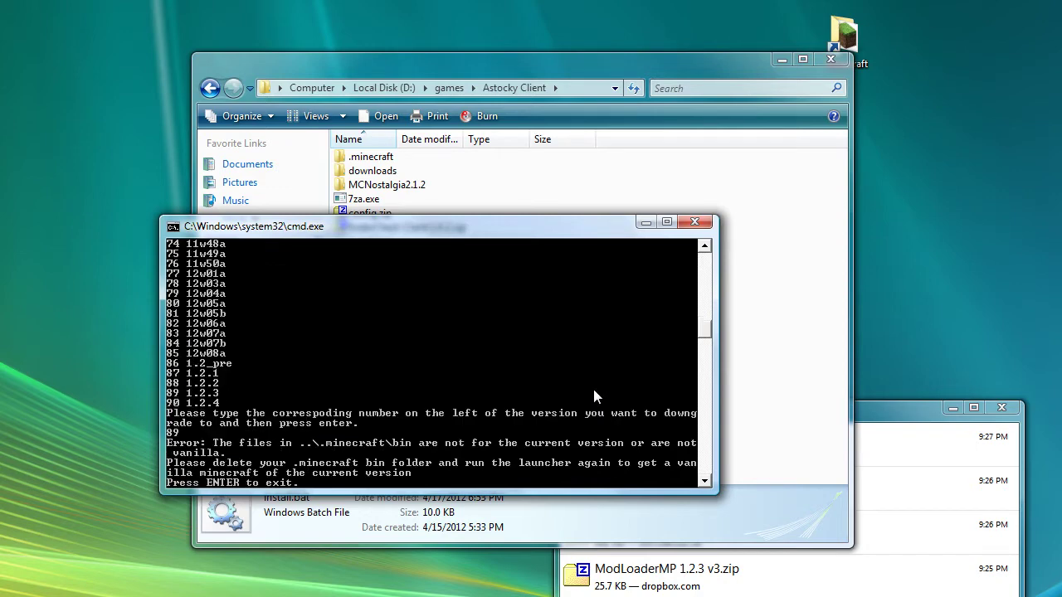
pyautogui.press('Return')
pyautogui.press('Return')
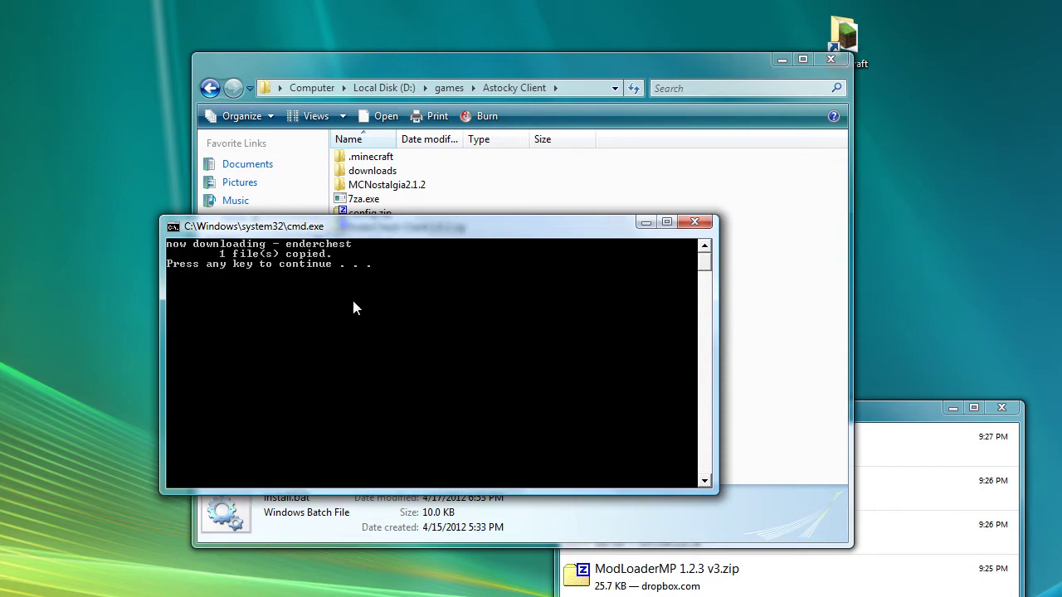
# Continue the installer through the Minecraft.jar and config file updates and exit it.
pyautogui.press('Return')
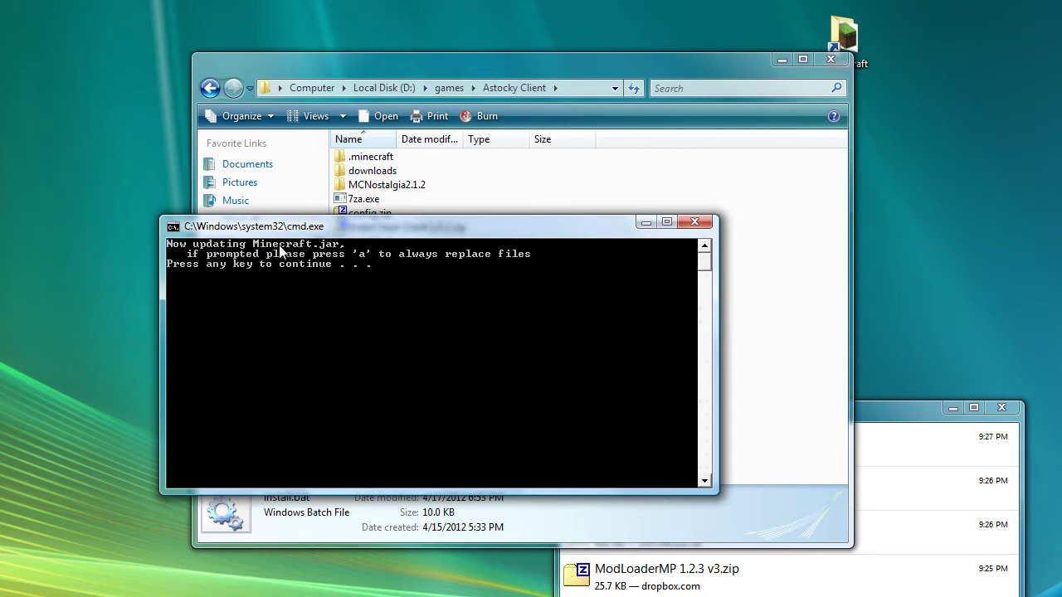
pyautogui.press('Return')
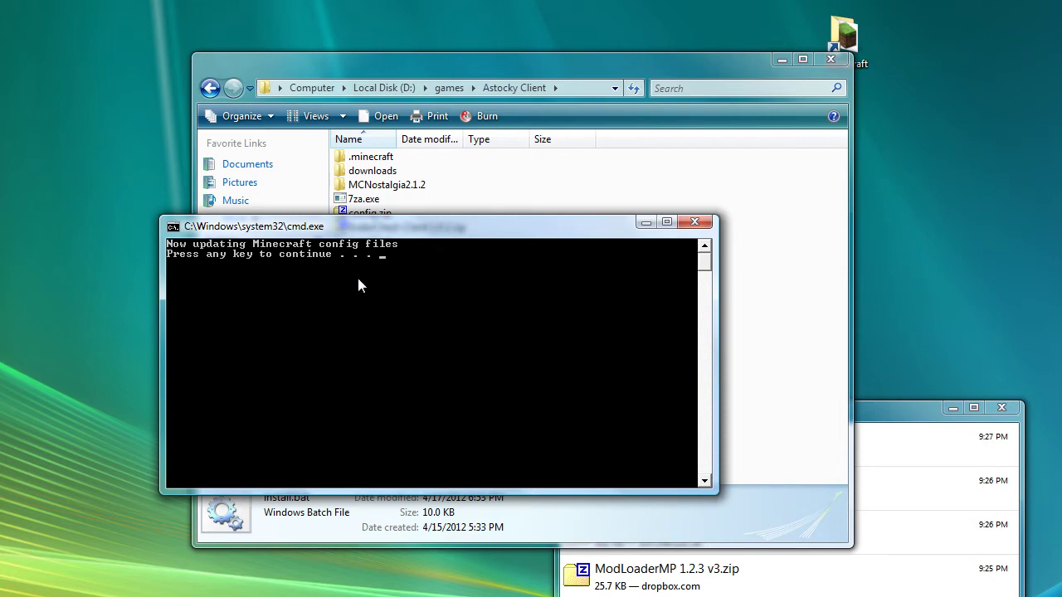
pyautogui.press('Return')
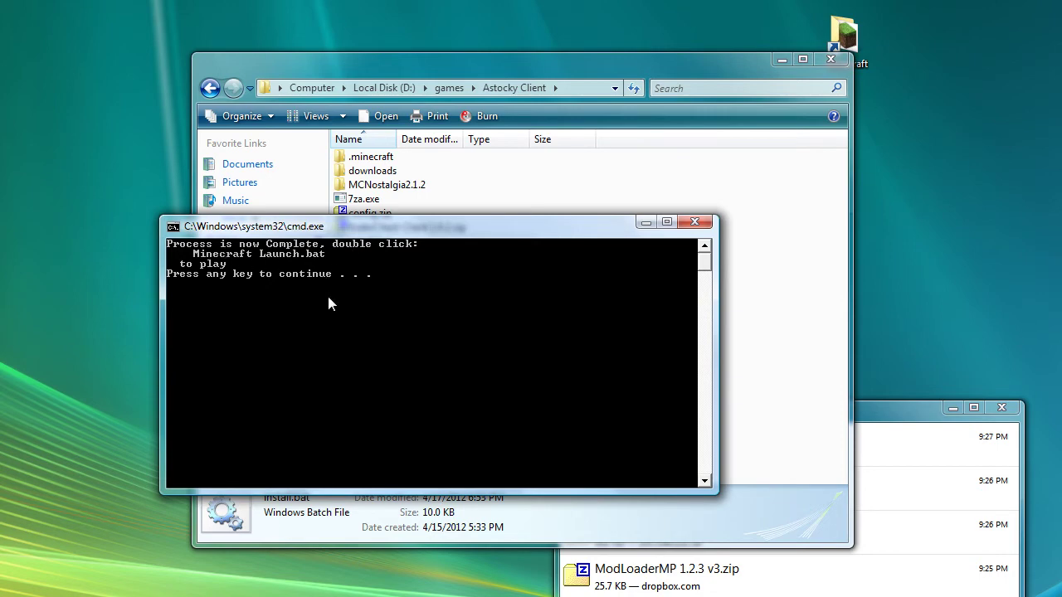
pyautogui.press('Return')
pyautogui.click(433, 355)
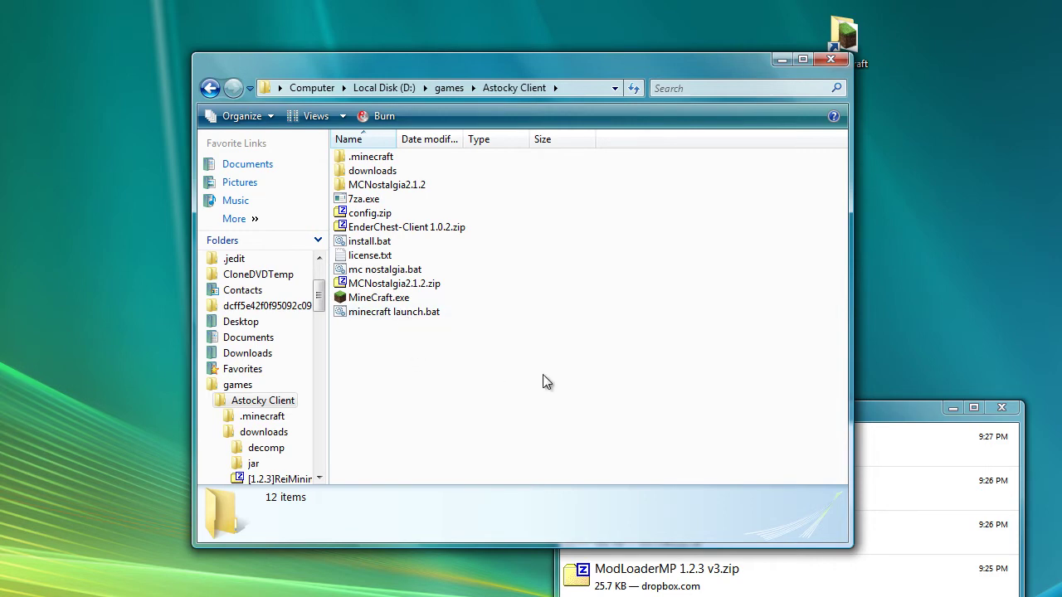
# Run minecraft launch.bat, arrange the console beside the launcher, log in with the saved account and review the loading log.
pyautogui.doubleClick(396, 318)
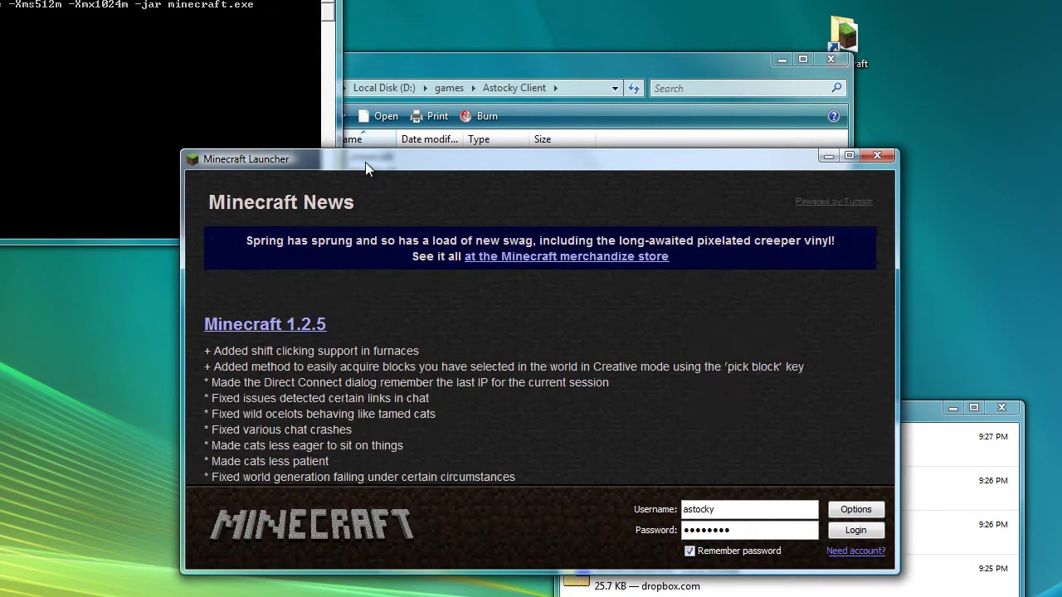
pyautogui.moveTo(365, 162); pyautogui.dragTo(524, 177)
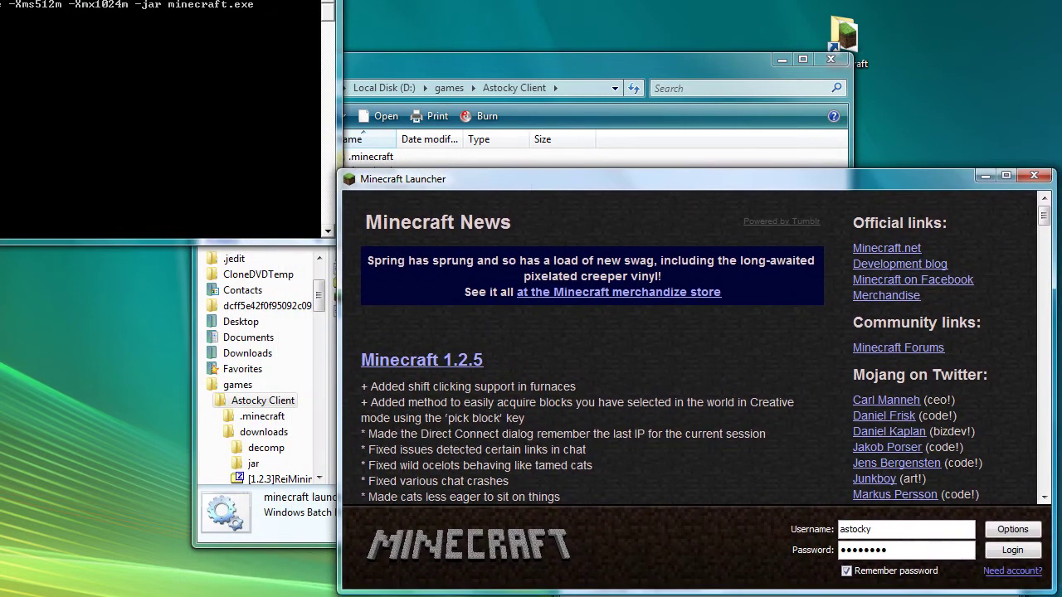
pyautogui.moveTo(0, 0); pyautogui.dragTo(116, 25)
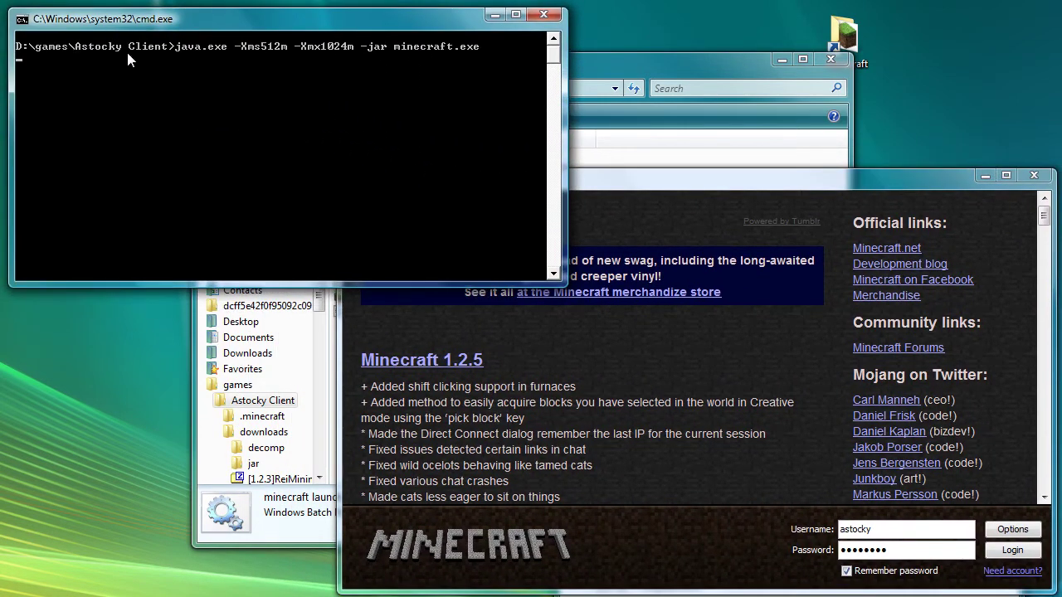
pyautogui.click(705, 182)
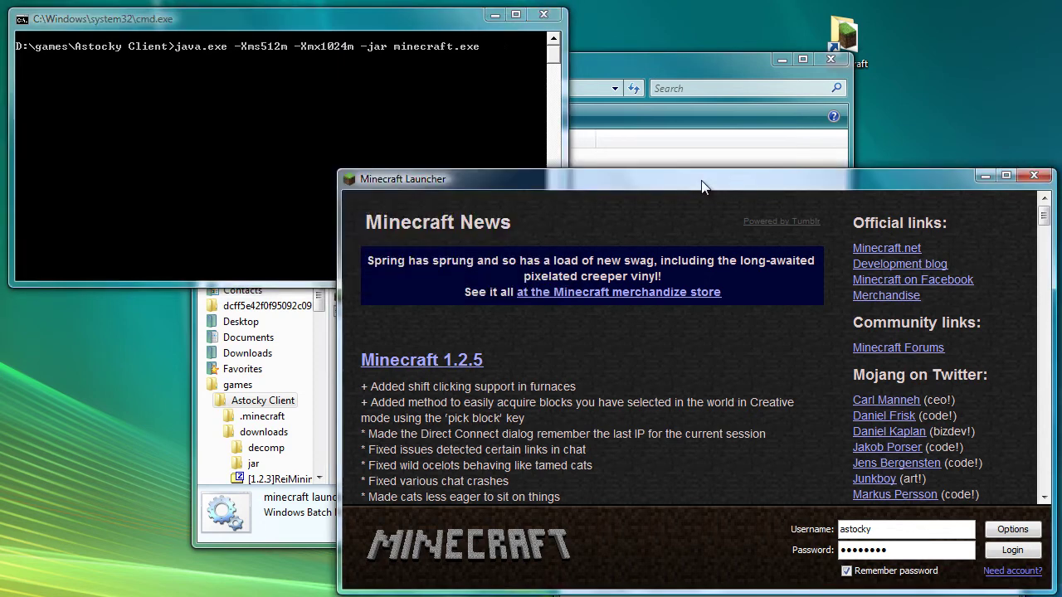
pyautogui.click(1012, 550)
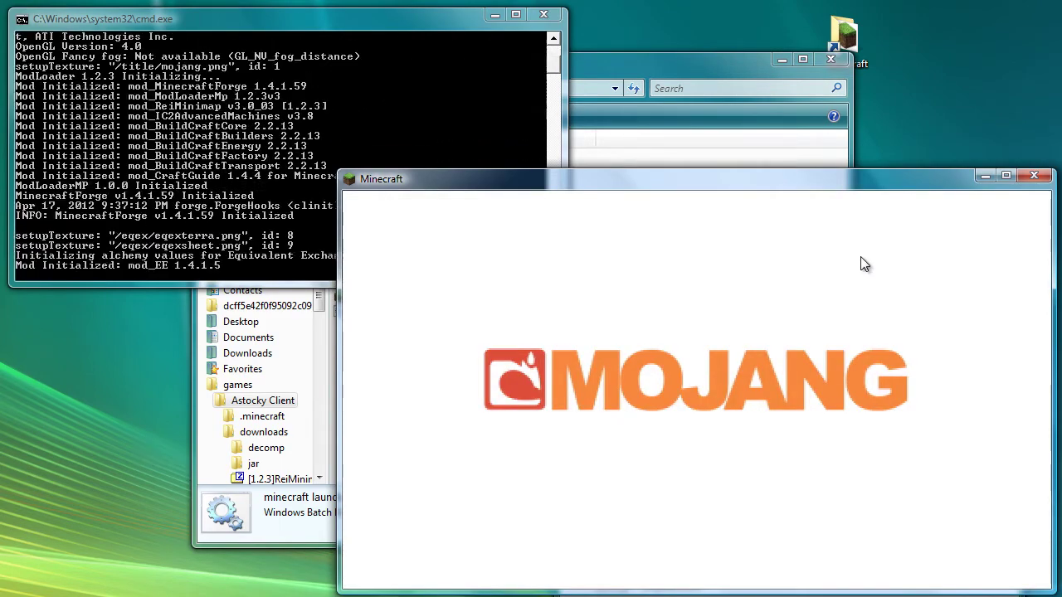
pyautogui.click(521, 224)
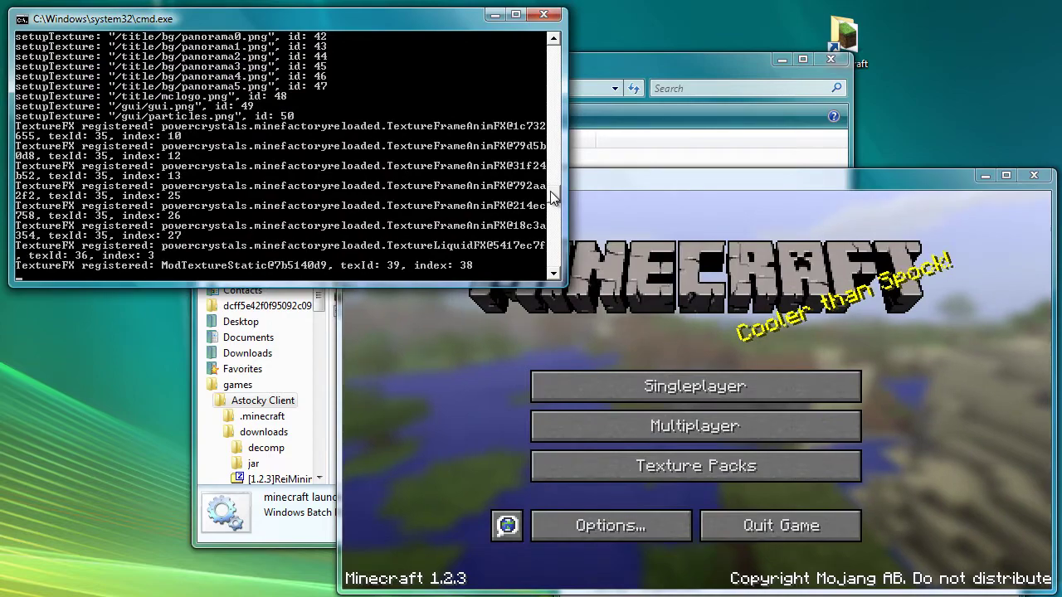
pyautogui.moveTo(554, 197); pyautogui.dragTo(550, 154)
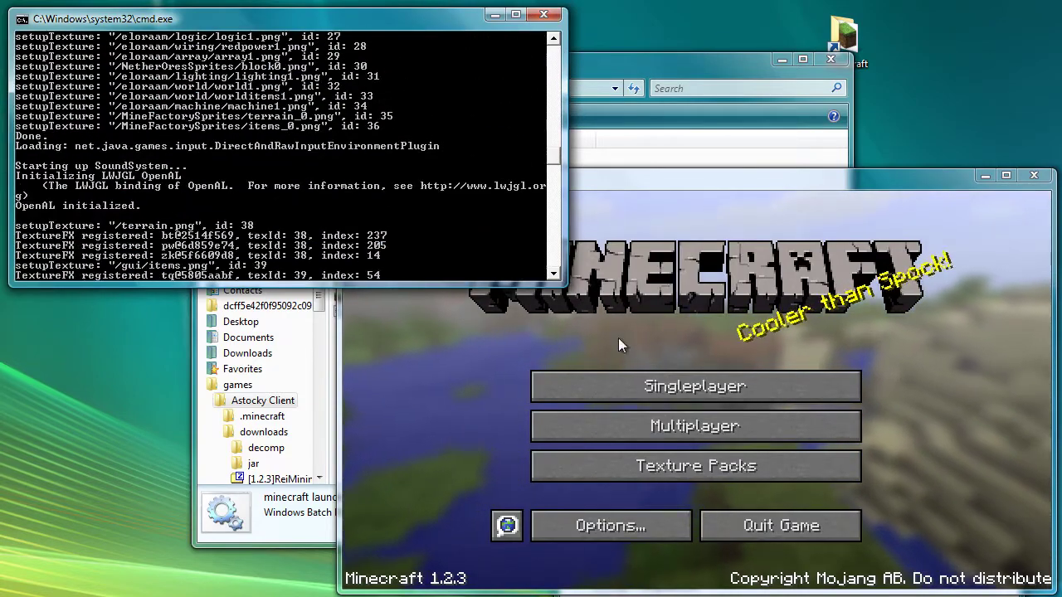
# Create a singleplayer world named New World in Survival mode.
pyautogui.click(697, 368)
pyautogui.click(834, 518)
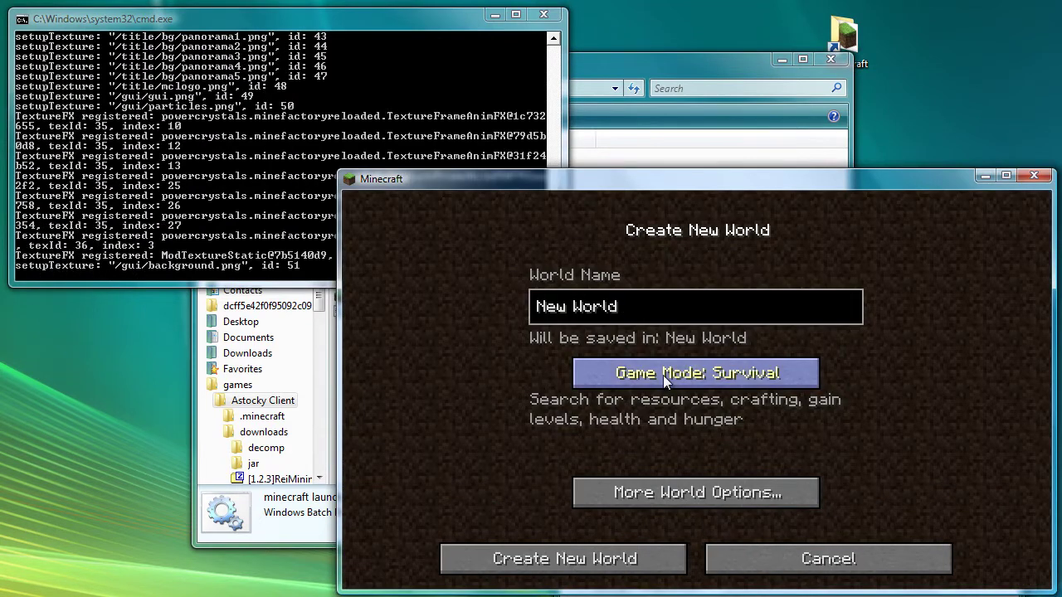
pyautogui.click(581, 557)
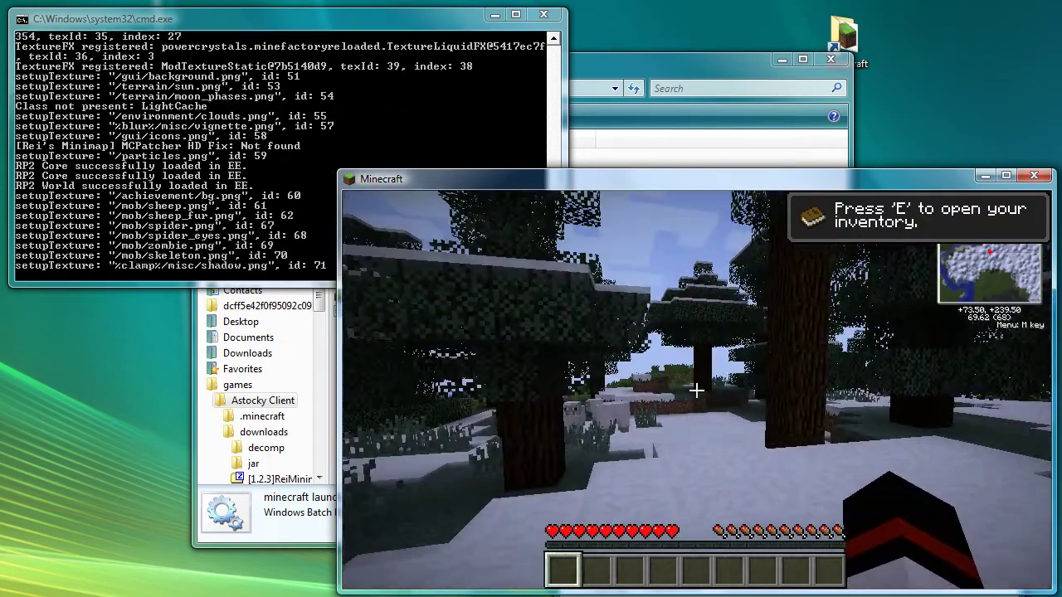
# Walk around the new world and check the player's inventory.
pyautogui.press('w')
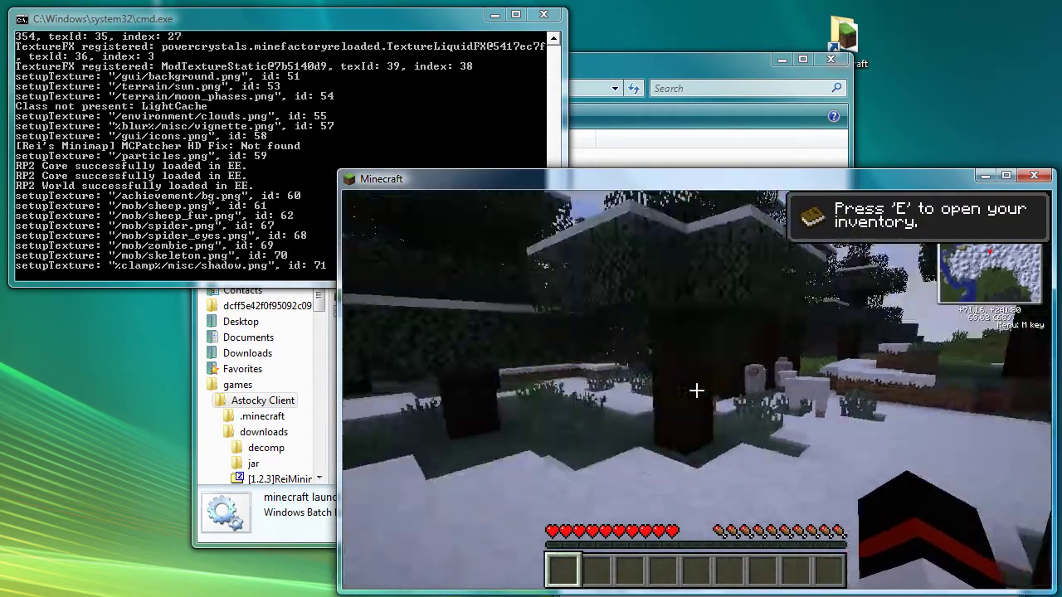
pyautogui.press('e')
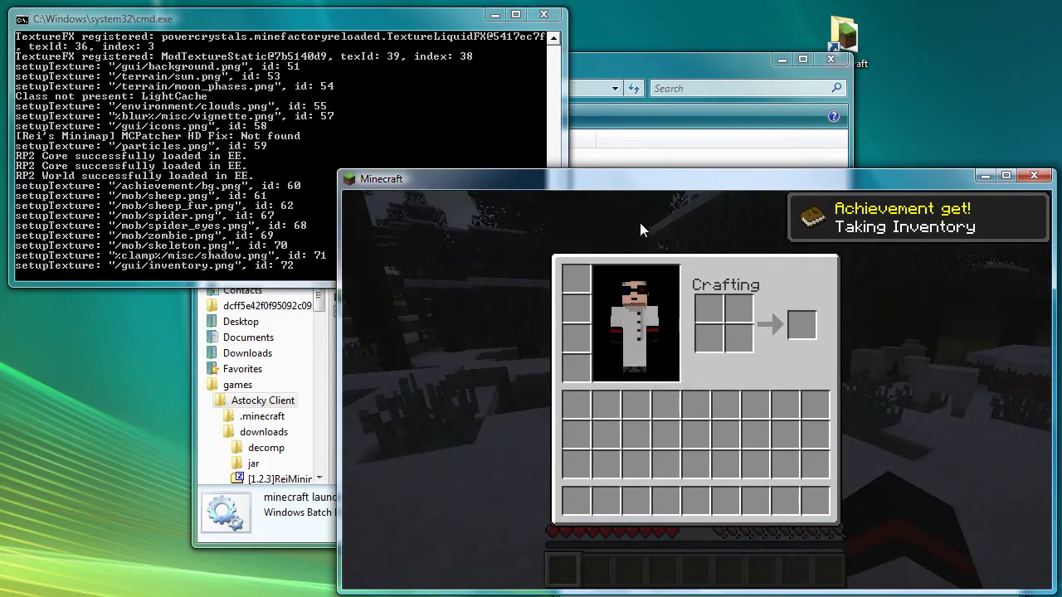
pyautogui.press('e')
pyautogui.press('w')
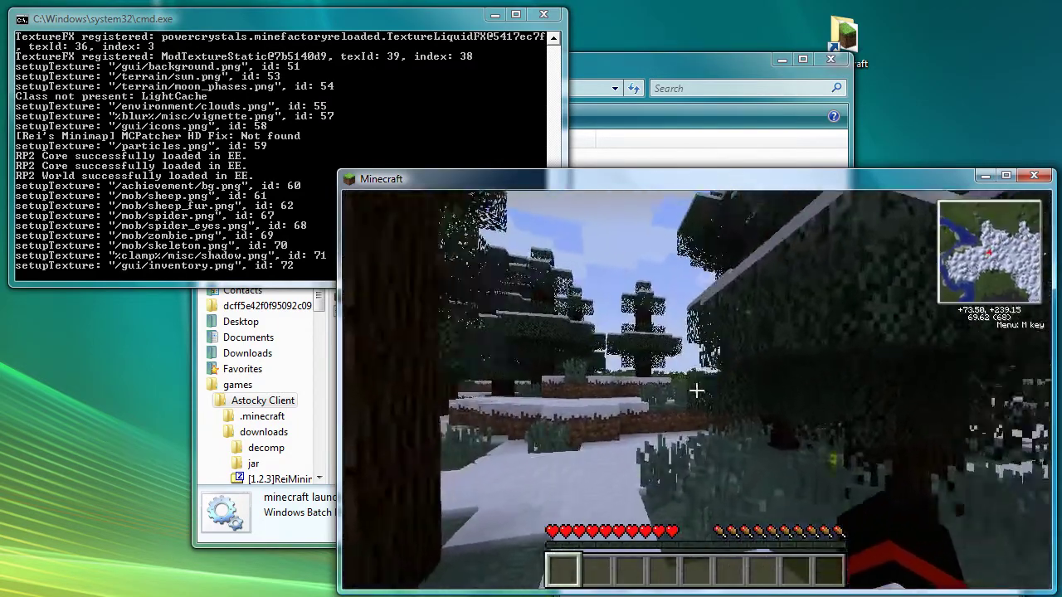
# Walk on through the snowy forest, set Fog to OFF in the video settings and return to the game.
pyautogui.press('w')
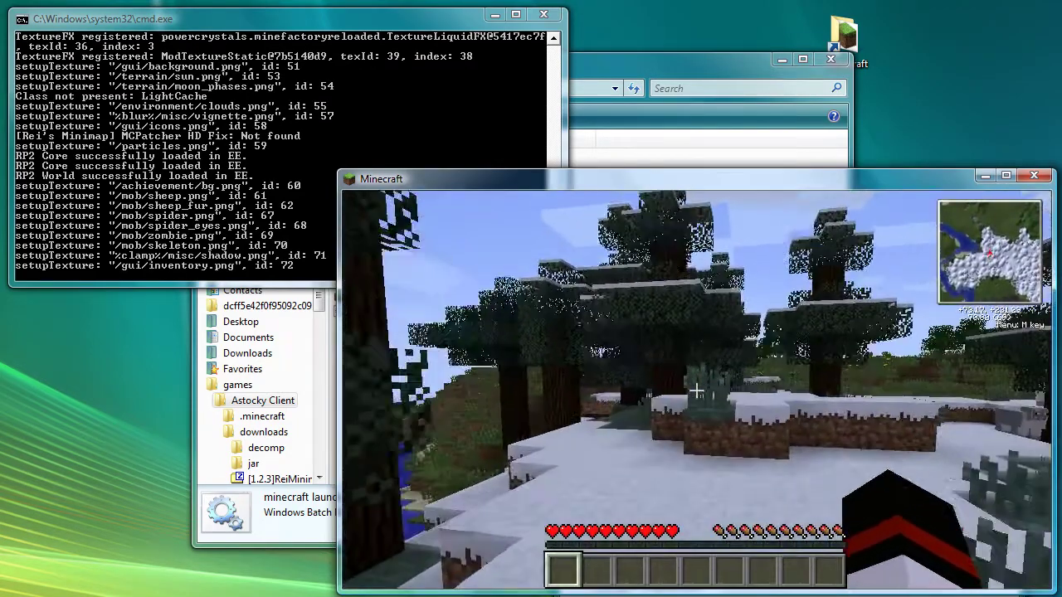
pyautogui.press('w')
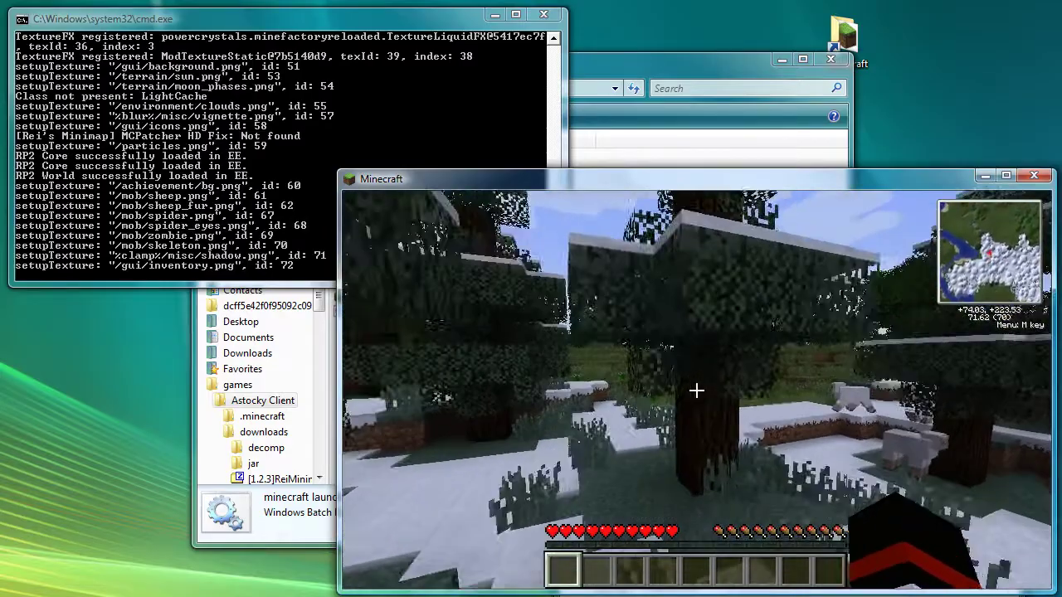
pyautogui.press('Escape')
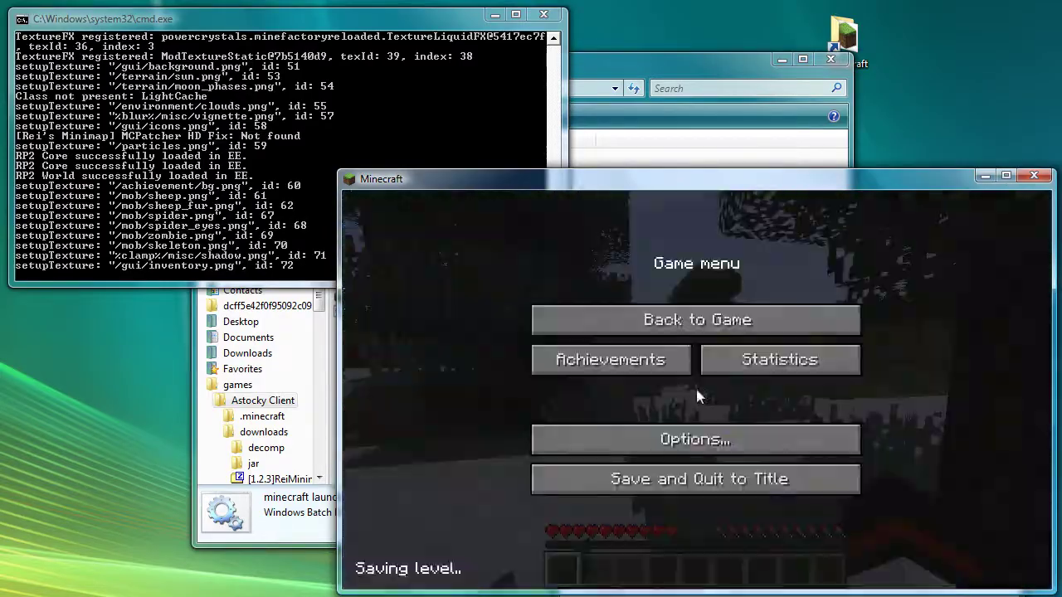
pyautogui.click(697, 441)
pyautogui.click(729, 420)
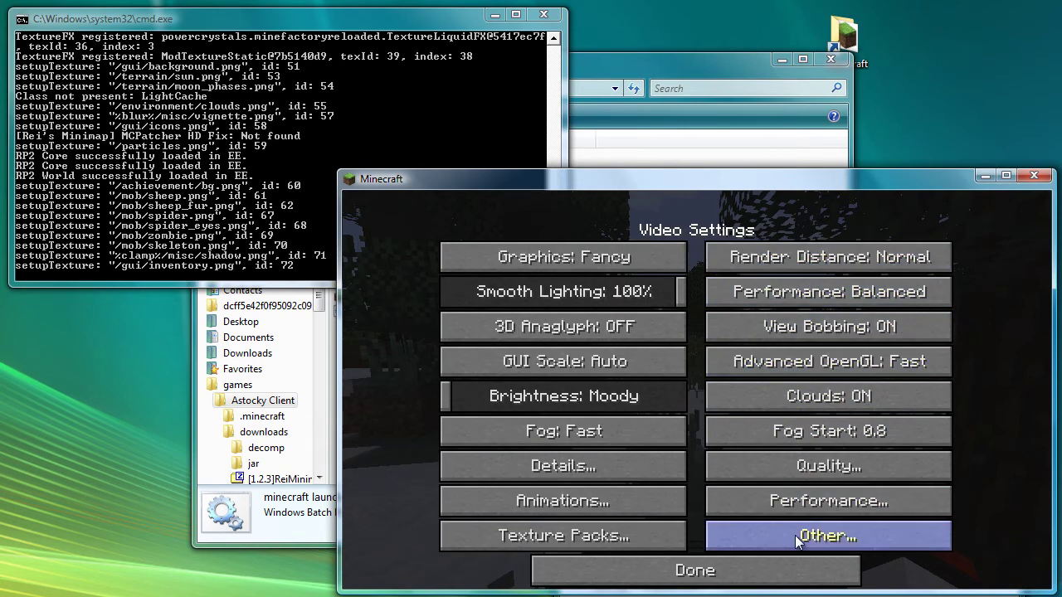
pyautogui.click(659, 438)
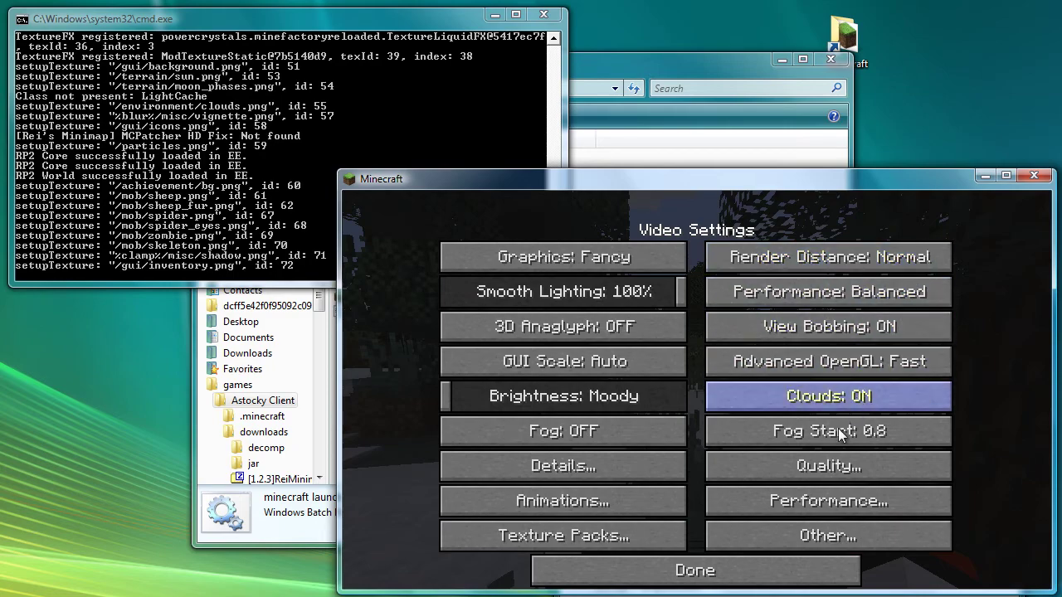
pyautogui.click(750, 564)
pyautogui.click(724, 558)
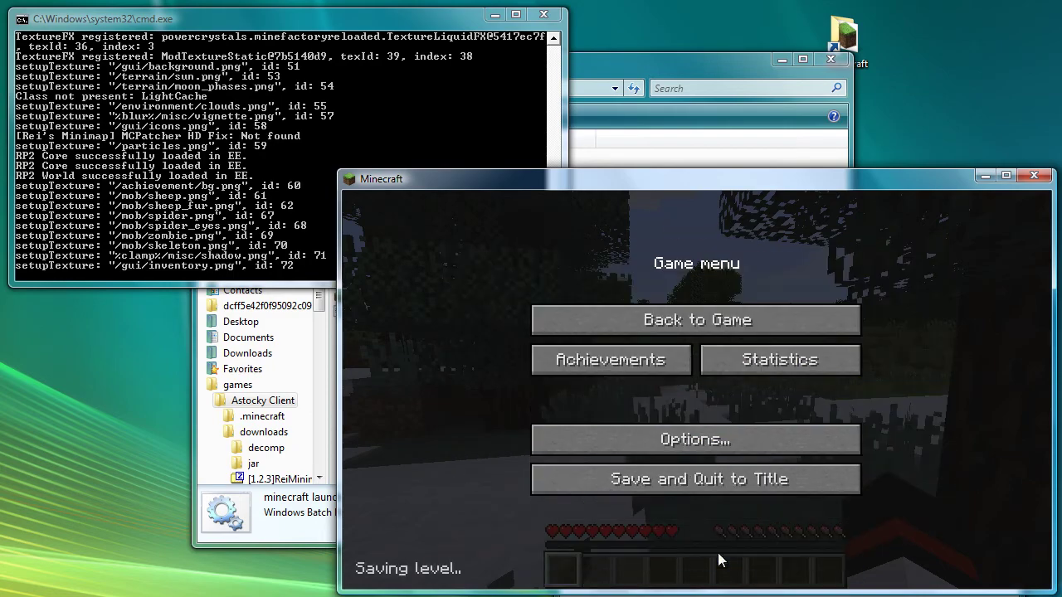
pyautogui.click(724, 328)
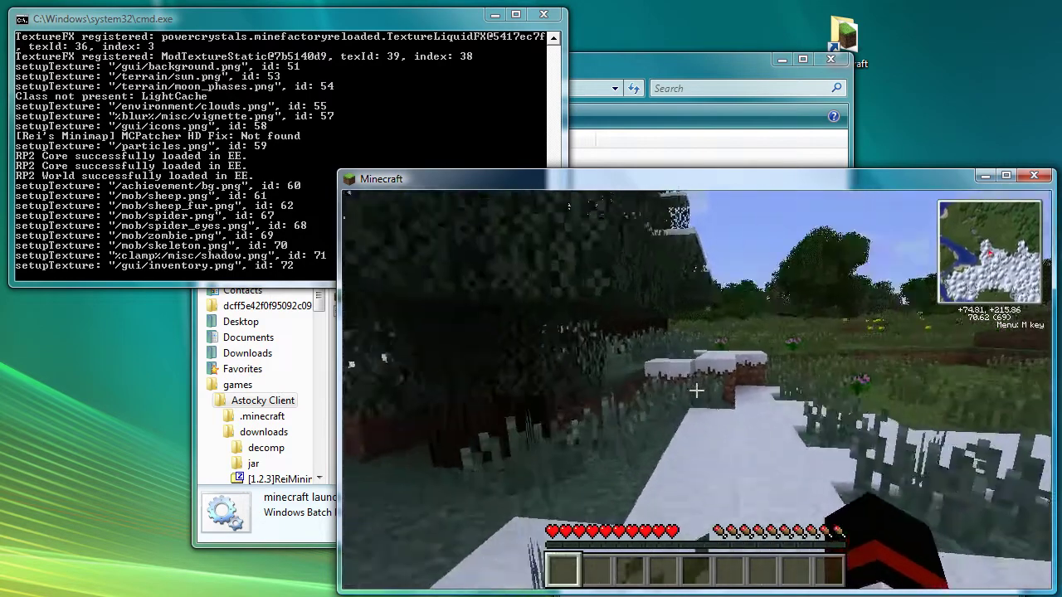
# Walk out of the snowy forest across the grassland to the river and look over the pumpkin hill.
pyautogui.press('w')
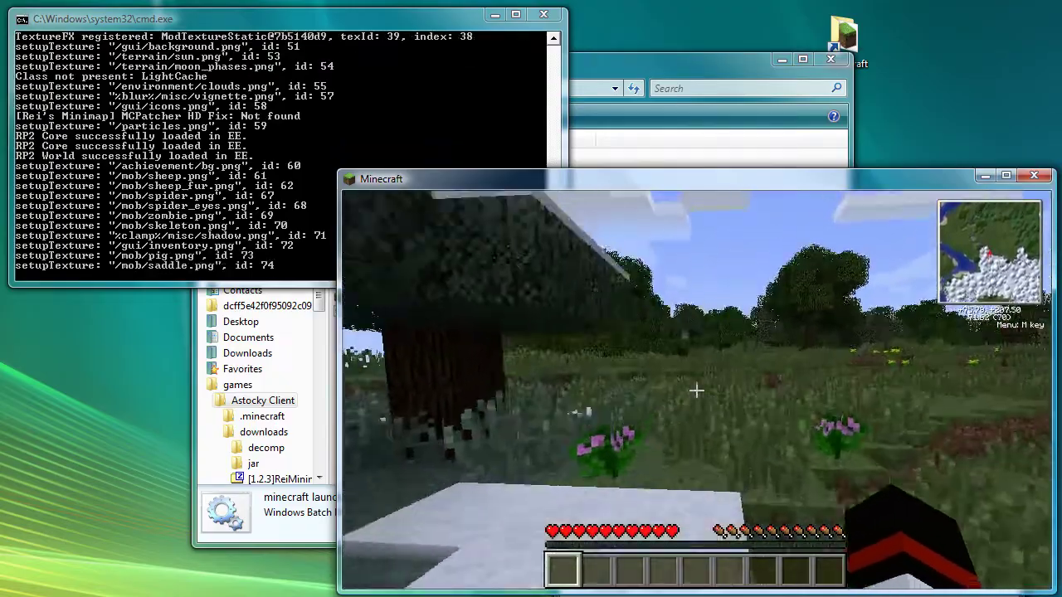
pyautogui.press('w')
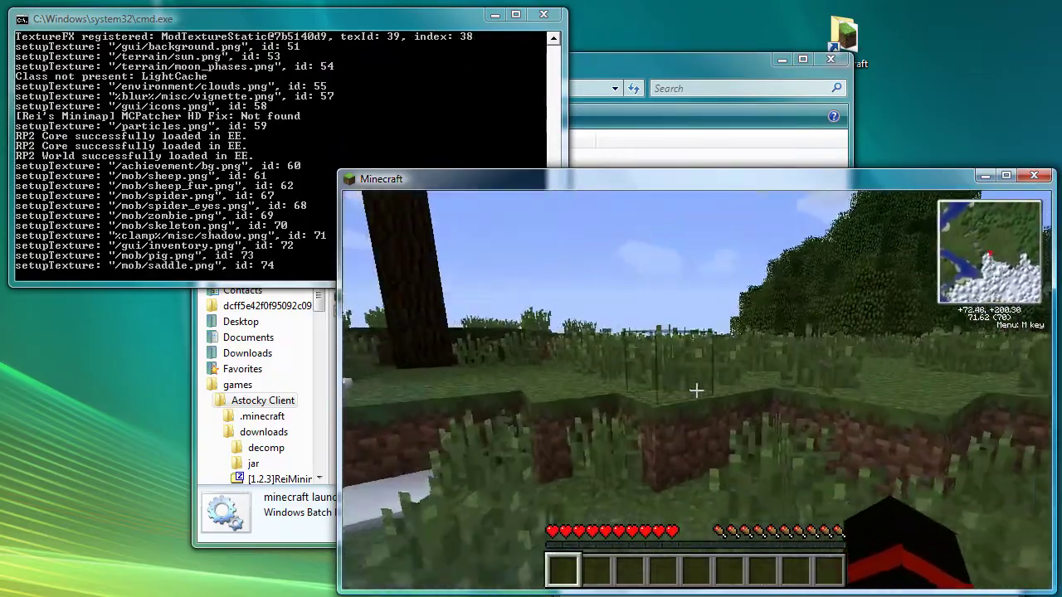
pyautogui.press('w')
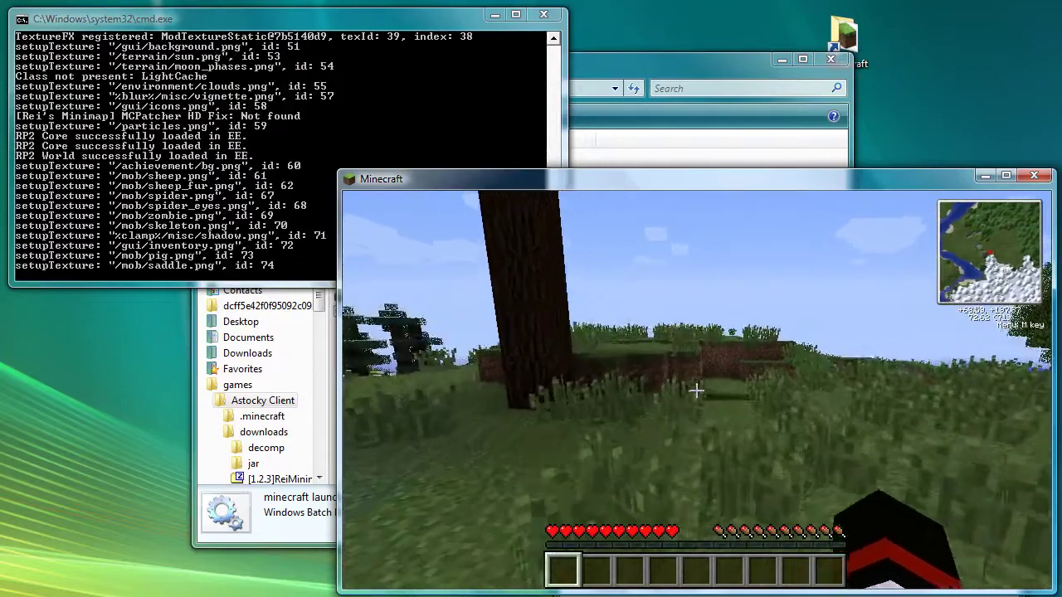
pyautogui.press('w')
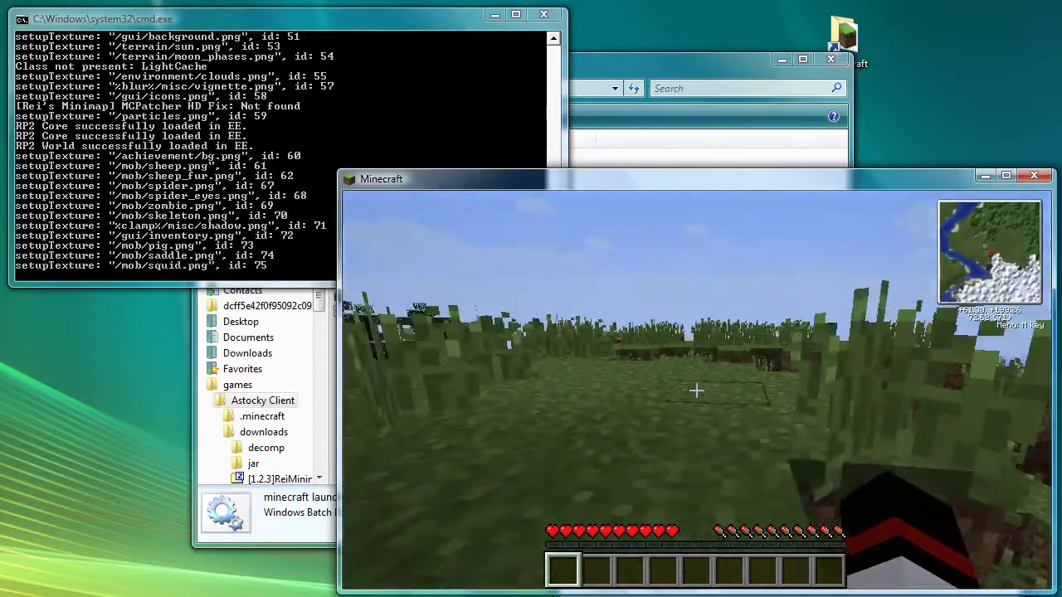
pyautogui.press('w')
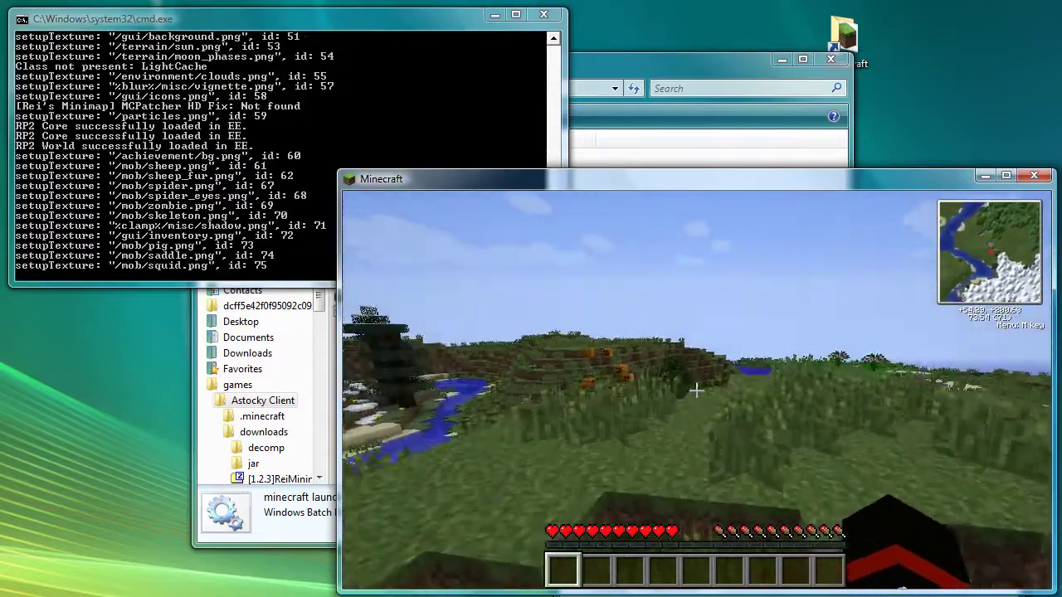
pyautogui.press('w')
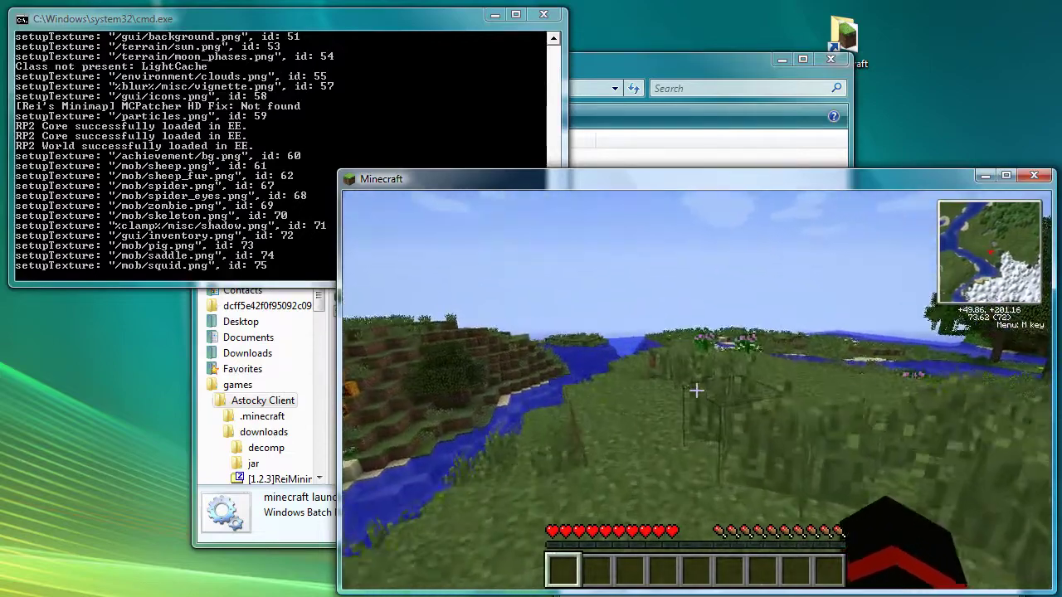
pyautogui.press('w')
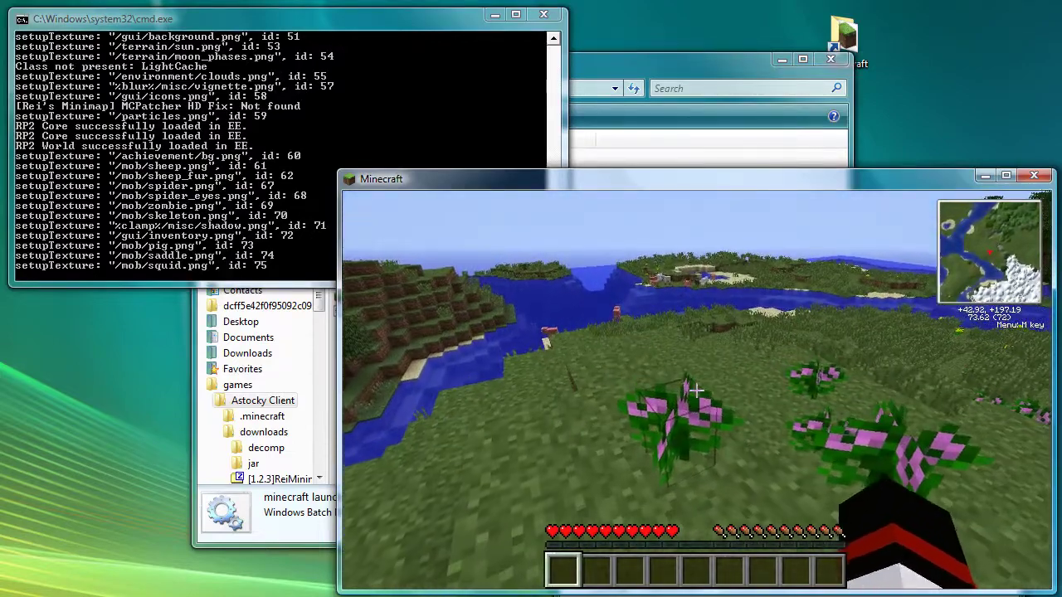
pyautogui.press('w')
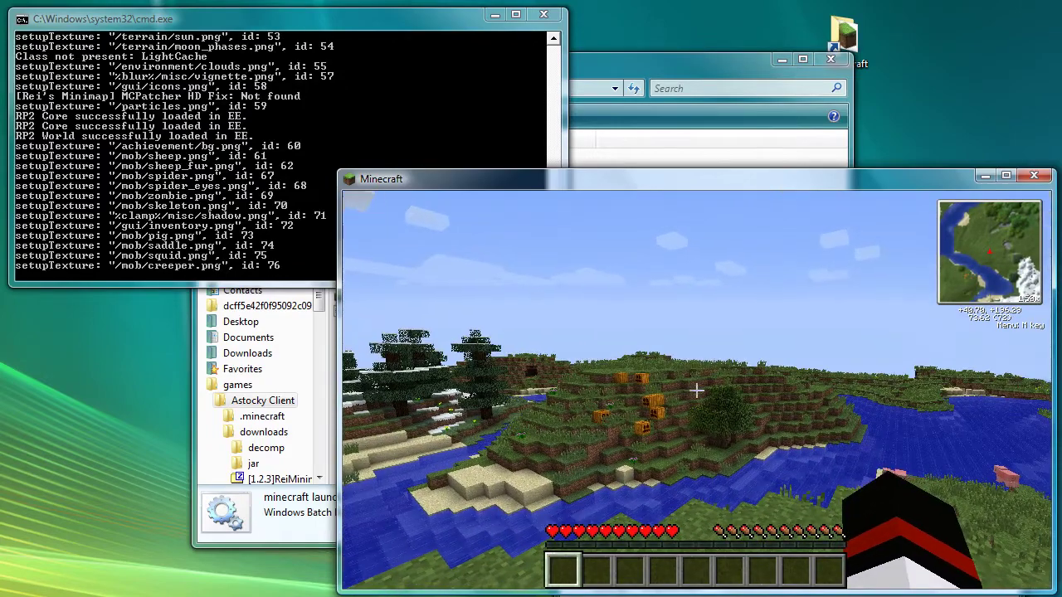
pyautogui.moveTo(695, 390)
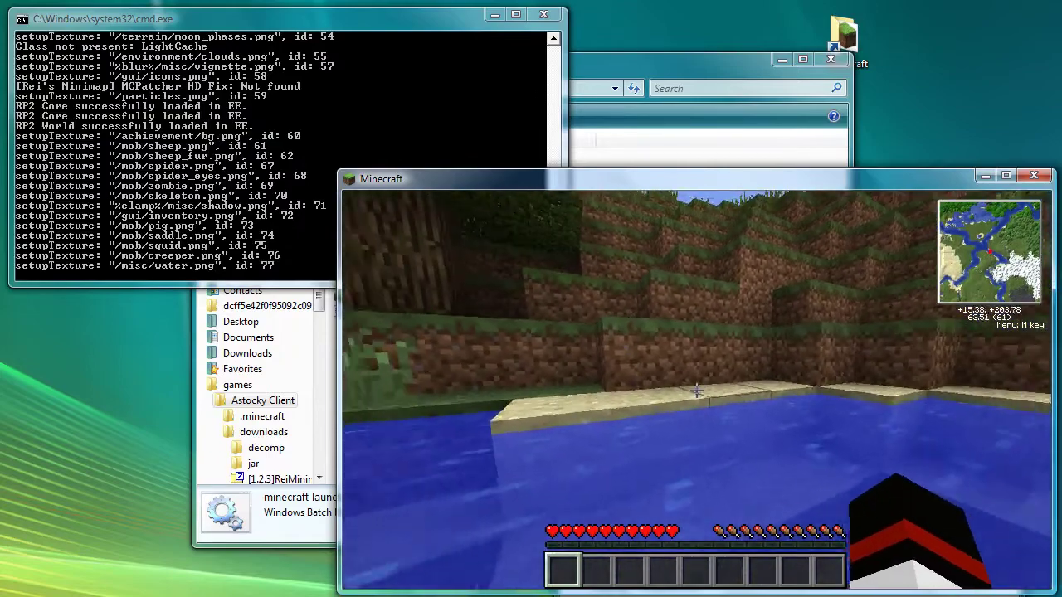
# Climb ashore from the river and explore the grassy hills along the sandy riverbank towards the pigs.
pyautogui.press('w')
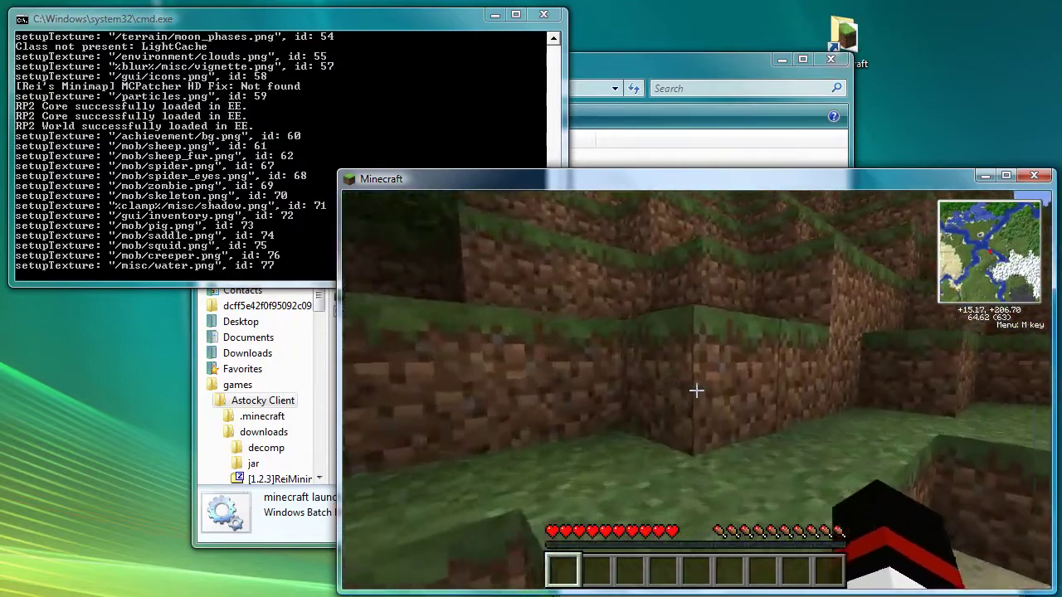
pyautogui.press('w')
pyautogui.press('space')
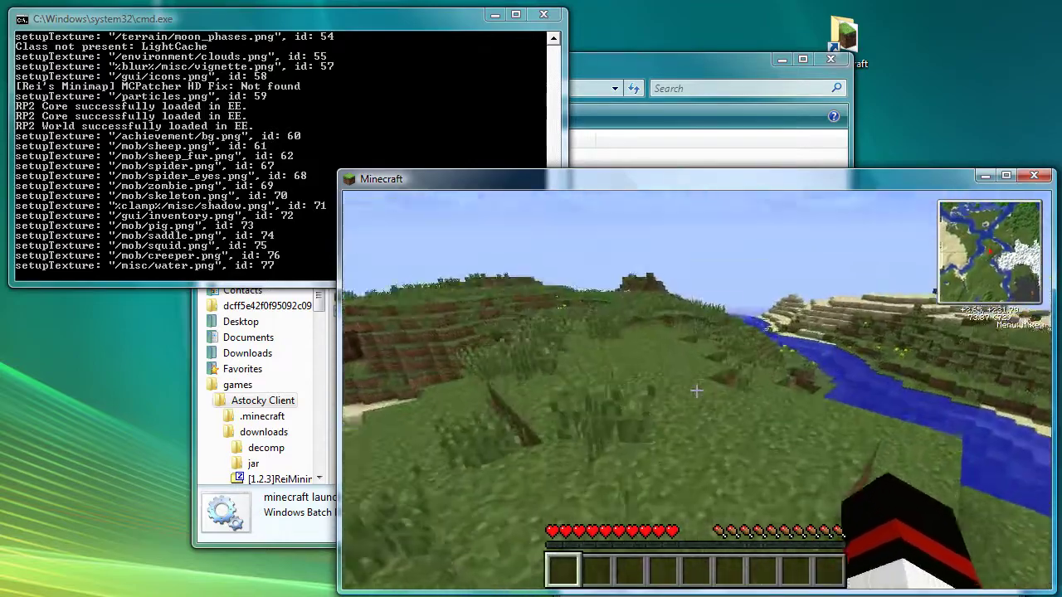
pyautogui.press('w')
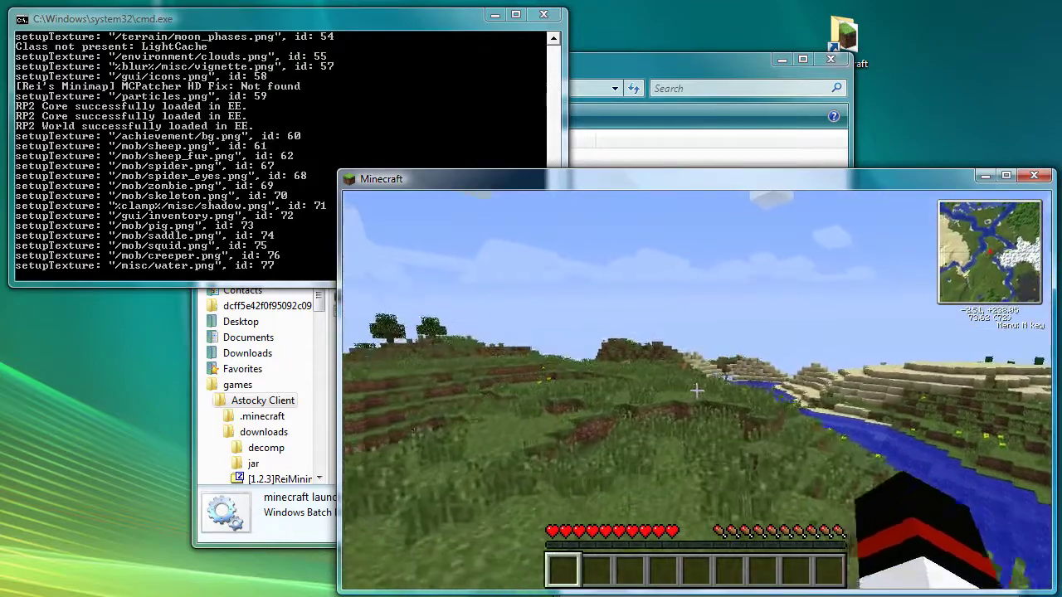
pyautogui.press('w')
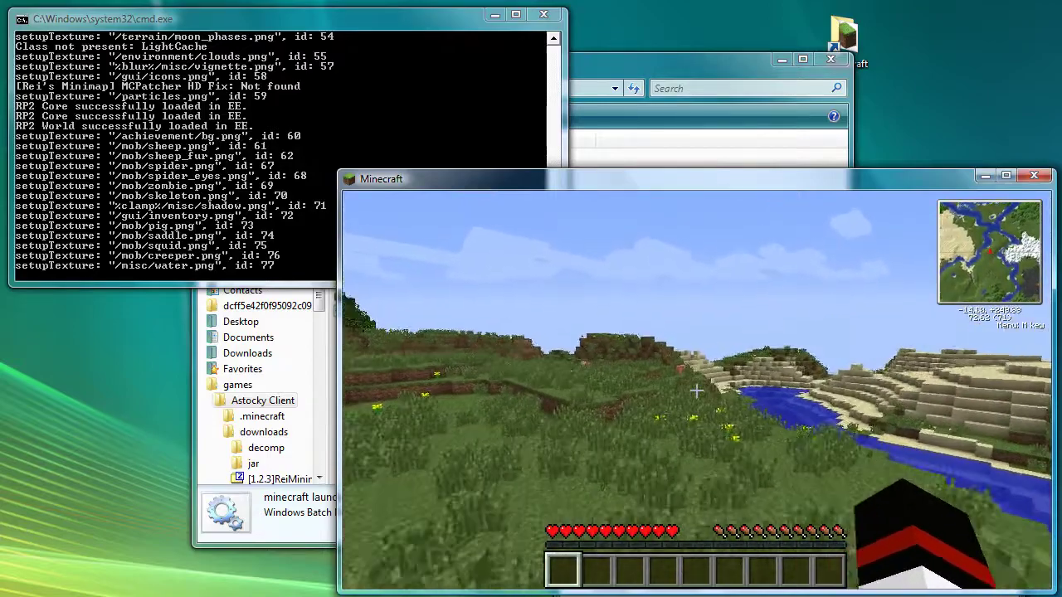
pyautogui.press('w')
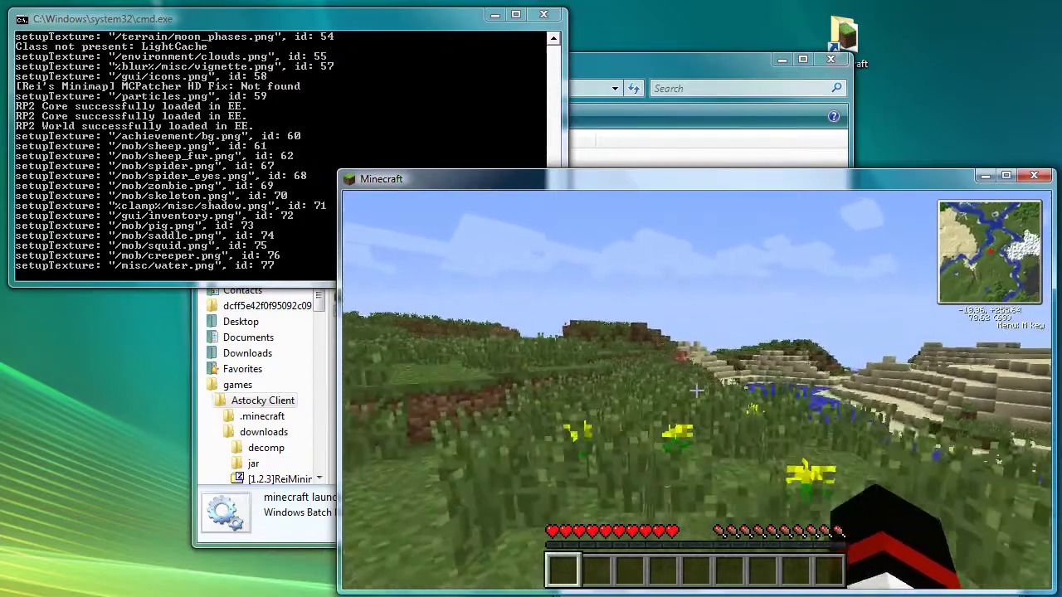
pyautogui.press('w')
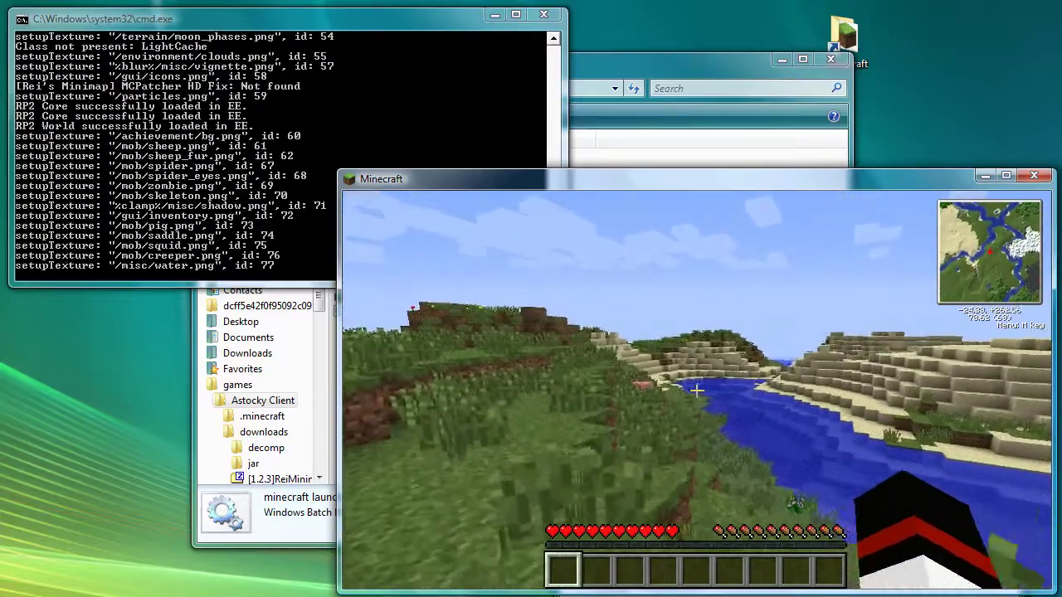
pyautogui.press('w')
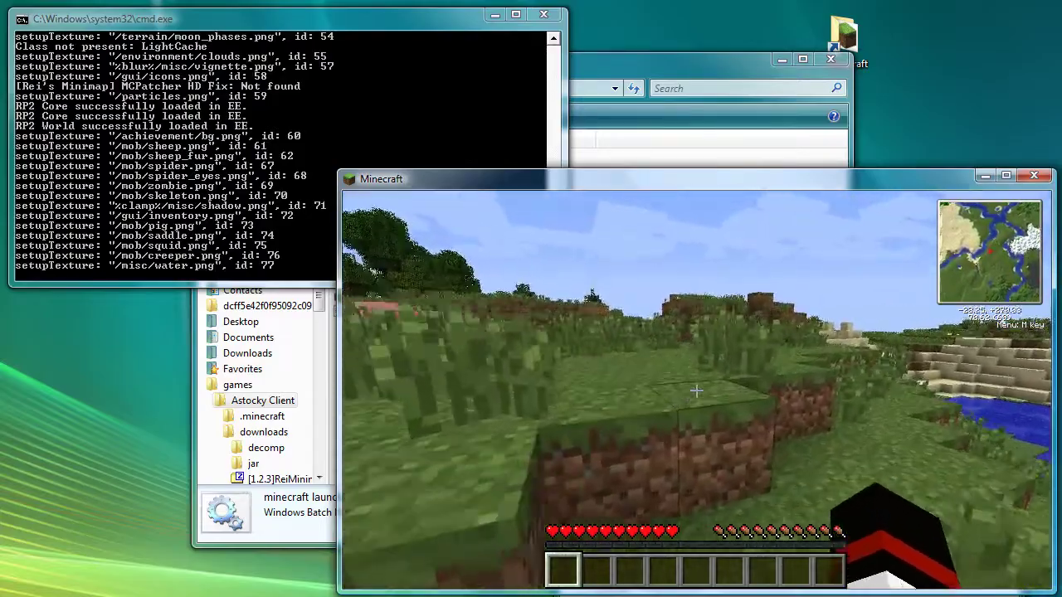
pyautogui.press('w')
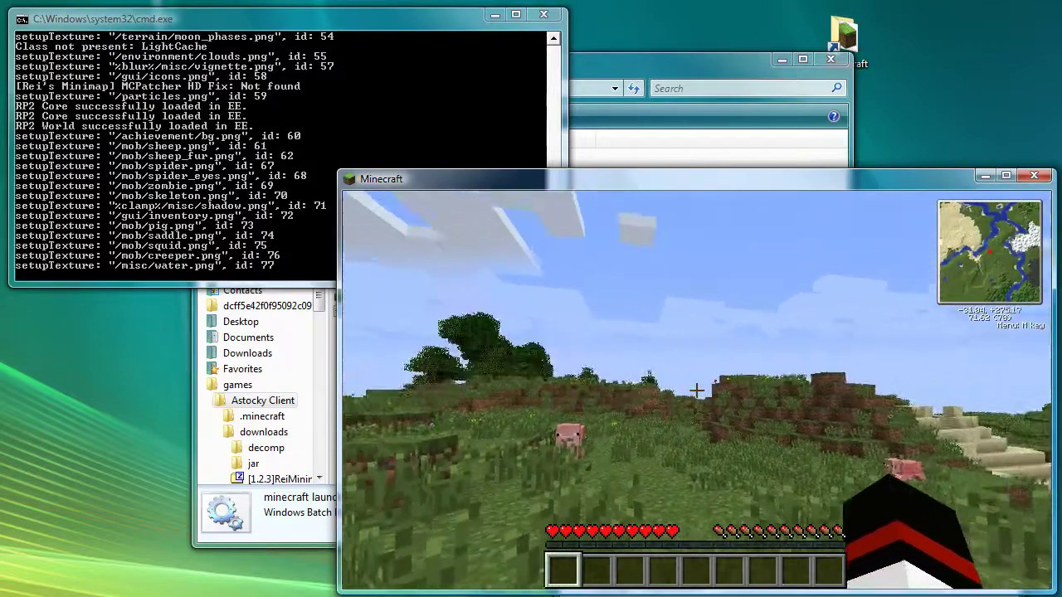
# Cycle the minimap zoom through 1.00x and 1.50x while walking across the grassland.
pyautogui.press('z')
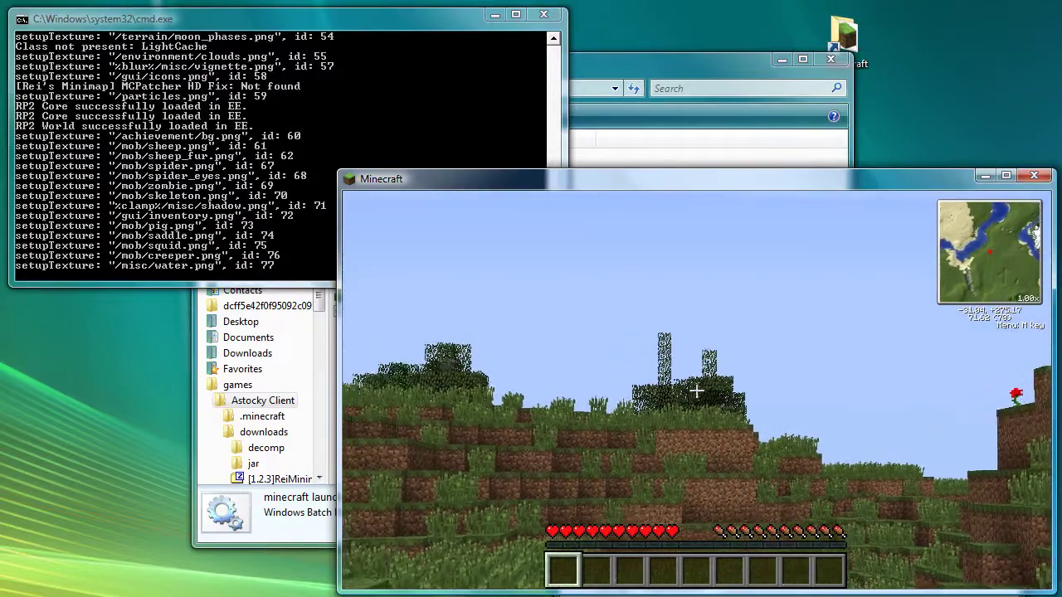
pyautogui.press('w')
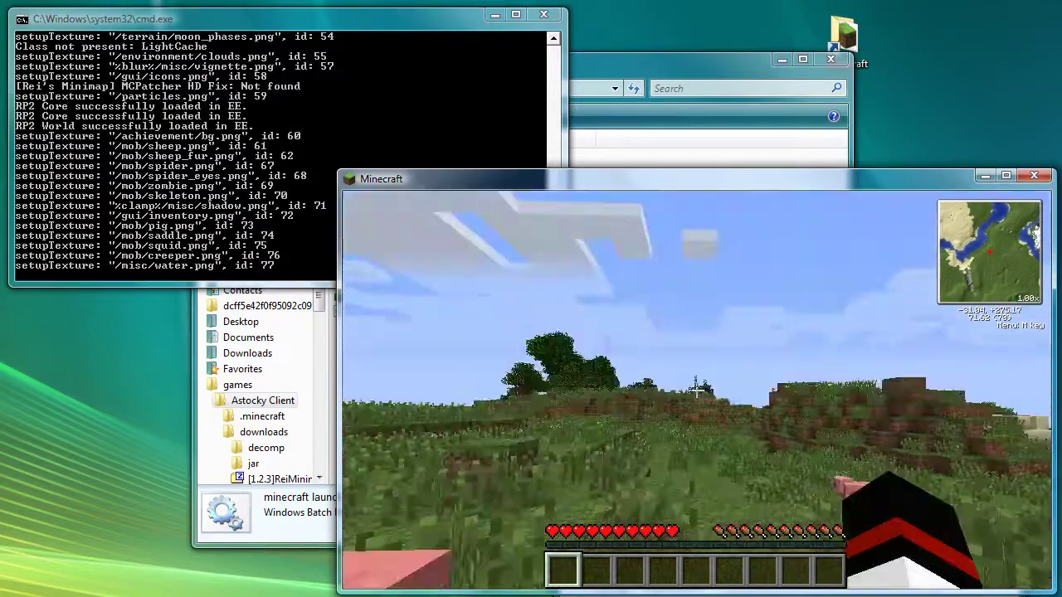
pyautogui.press('w')
pyautogui.press('z')
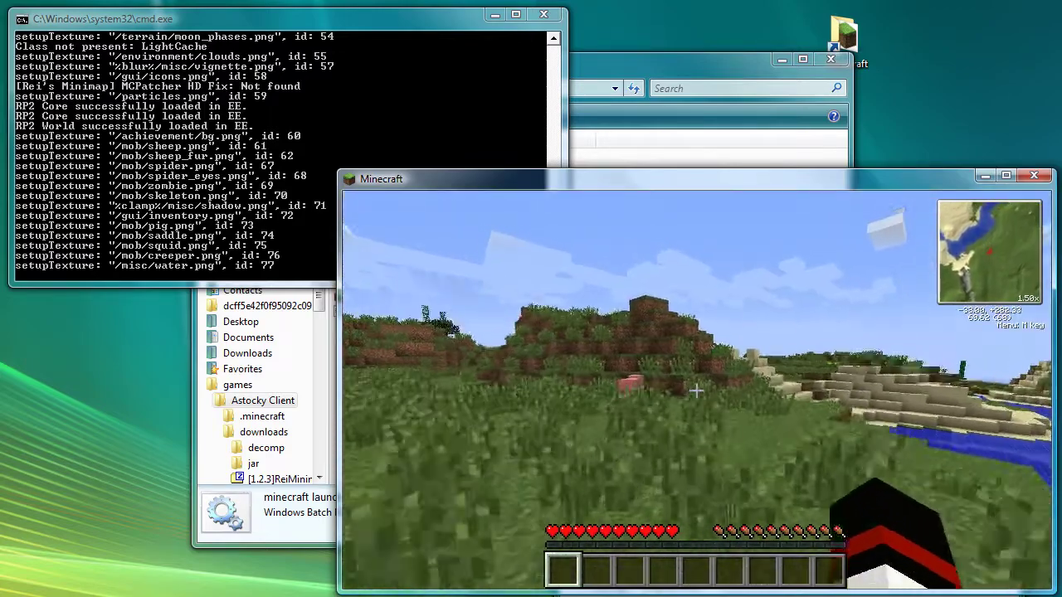
pyautogui.press('w')
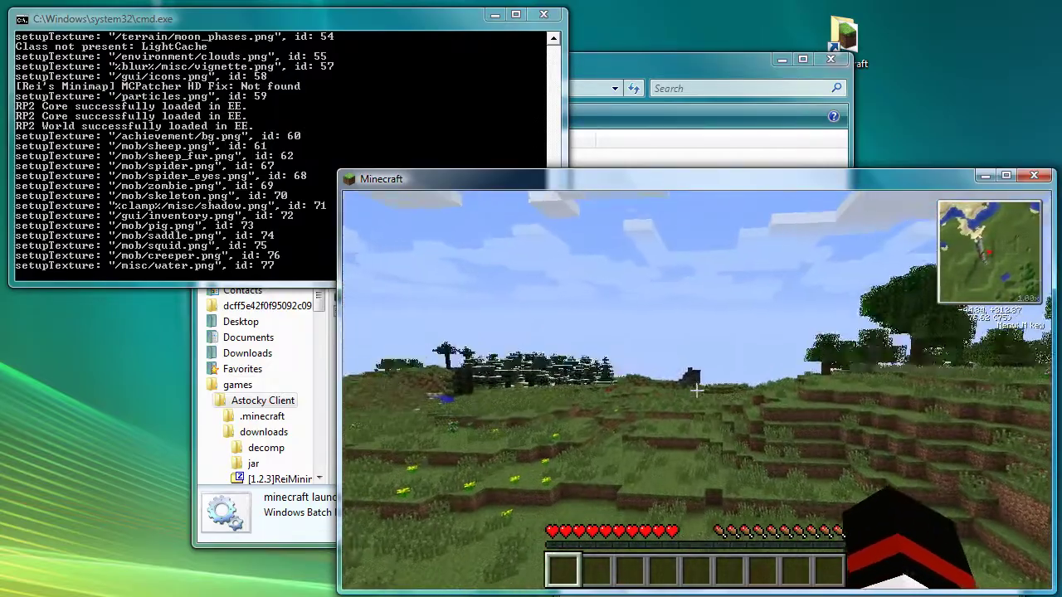
# Walk along the terraced hillside to the small pond and open the Rei's Minimap menu.
pyautogui.press('w')
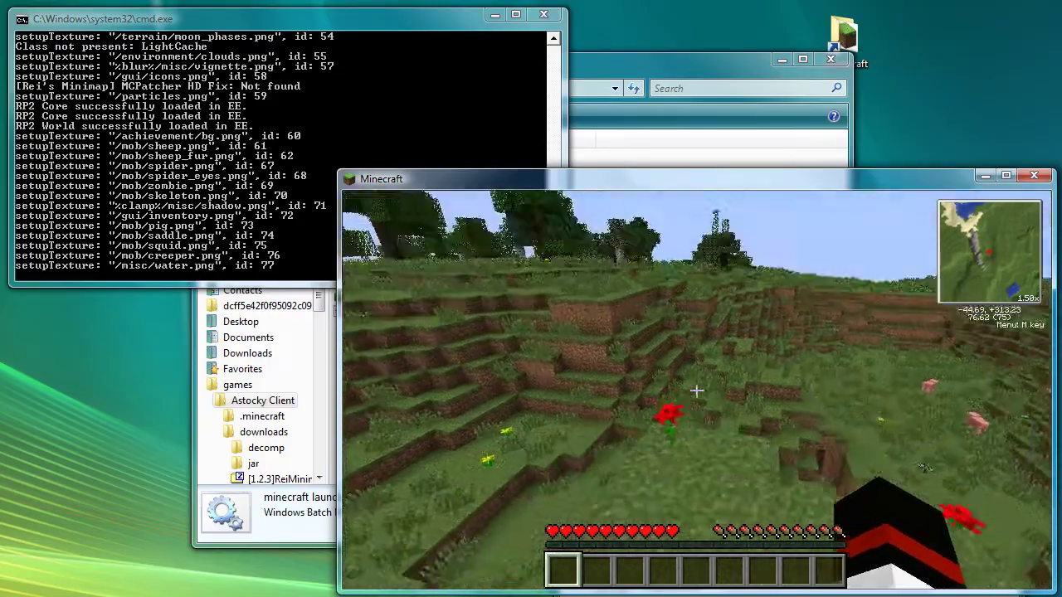
pyautogui.press('w')
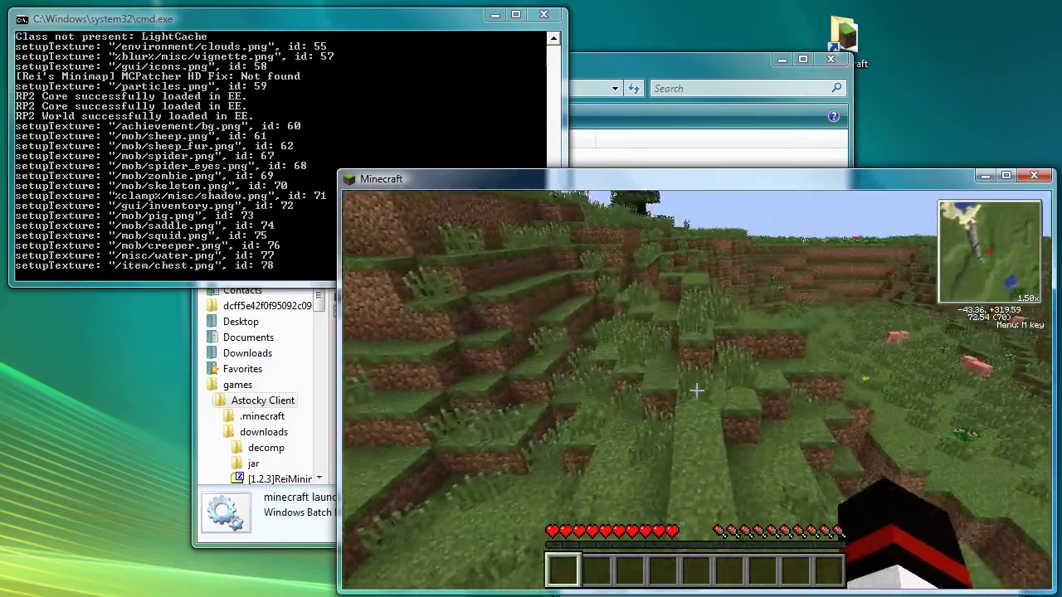
pyautogui.press('w')
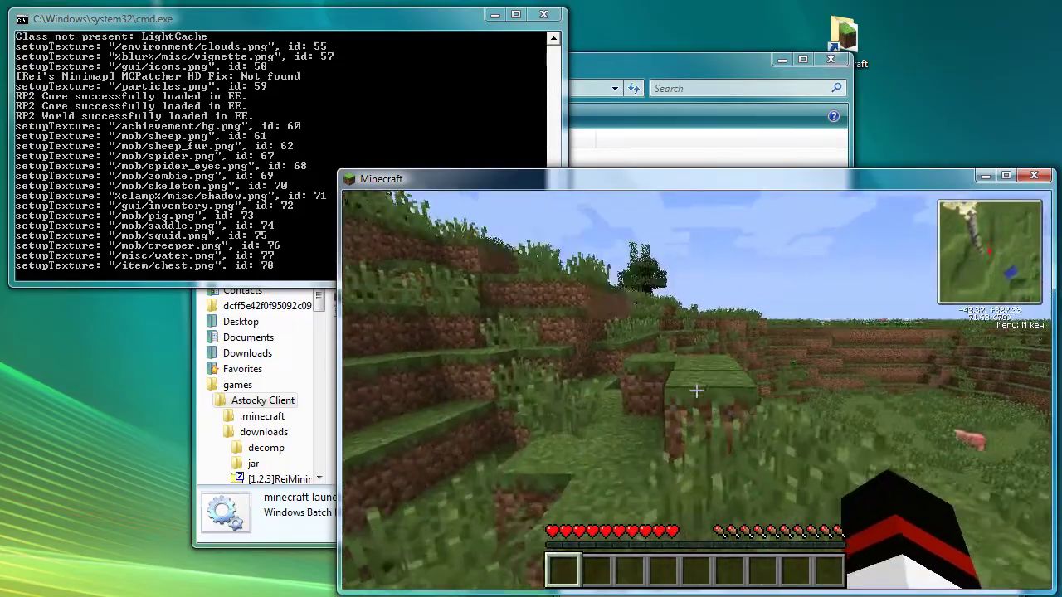
pyautogui.press('w')
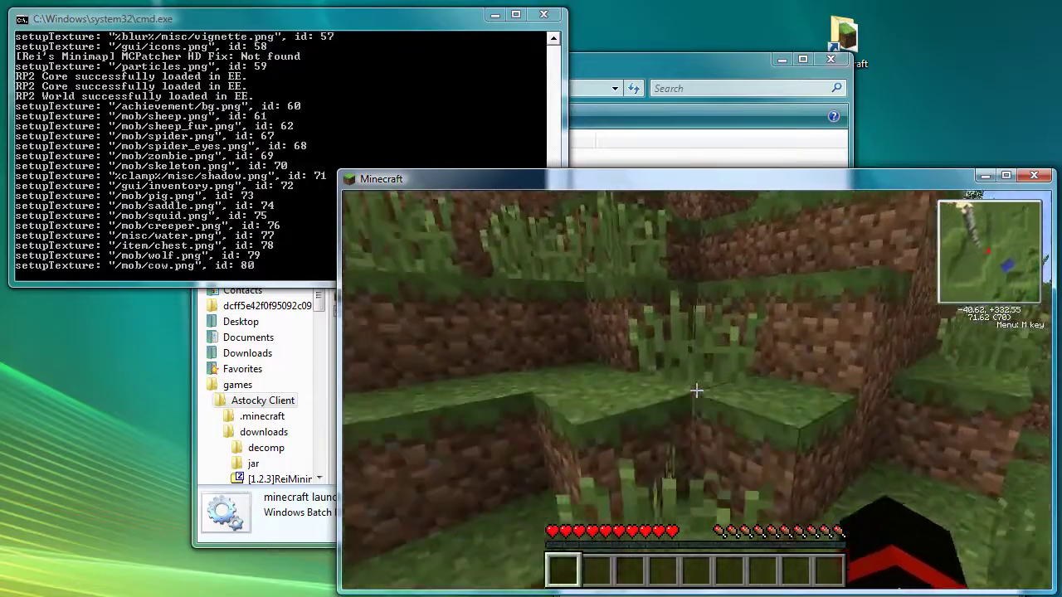
pyautogui.press('w')
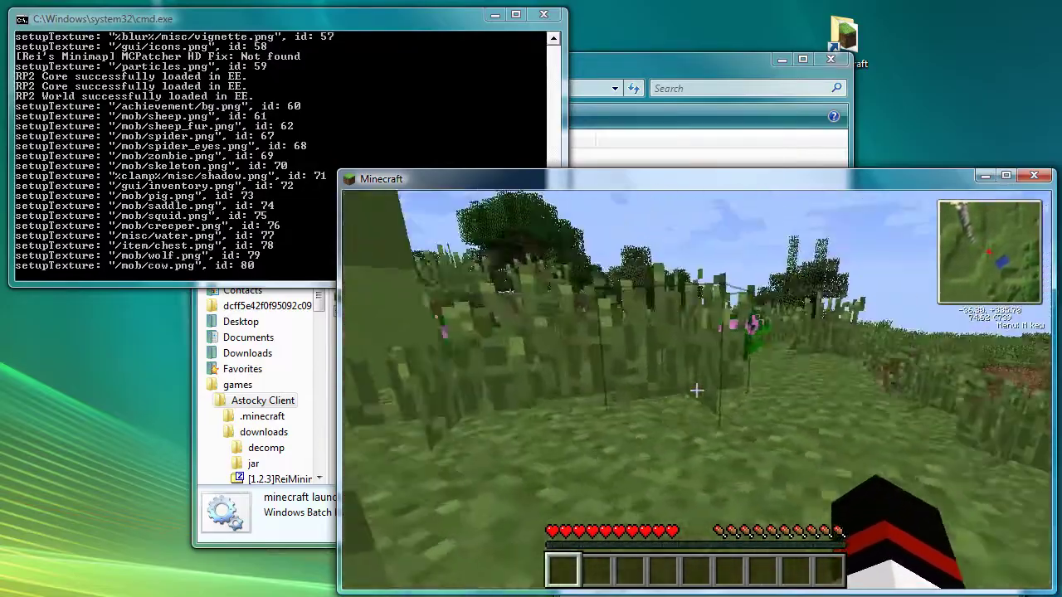
pyautogui.press('w')
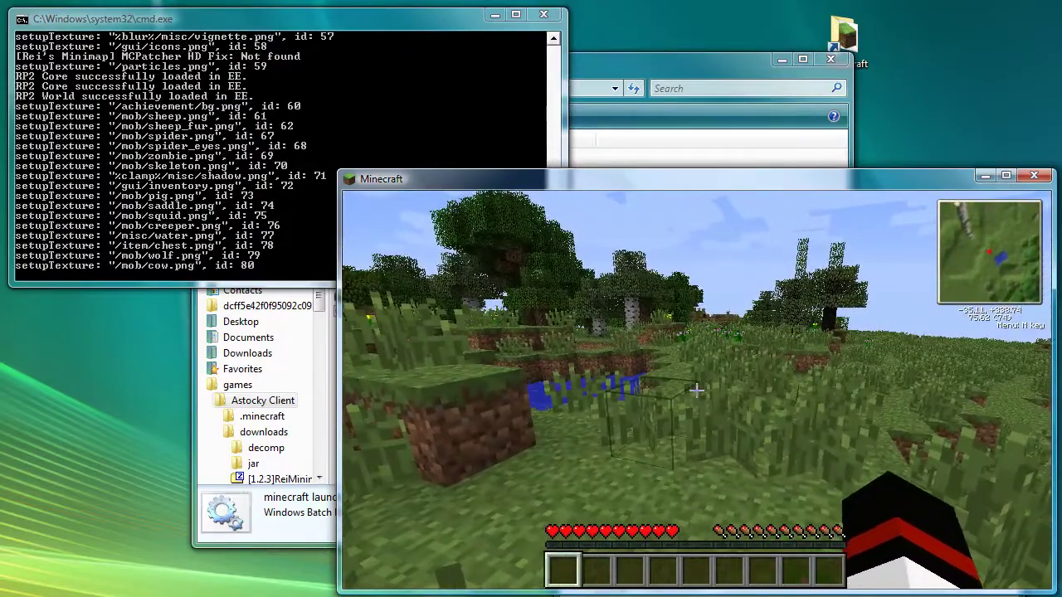
pyautogui.press('m')
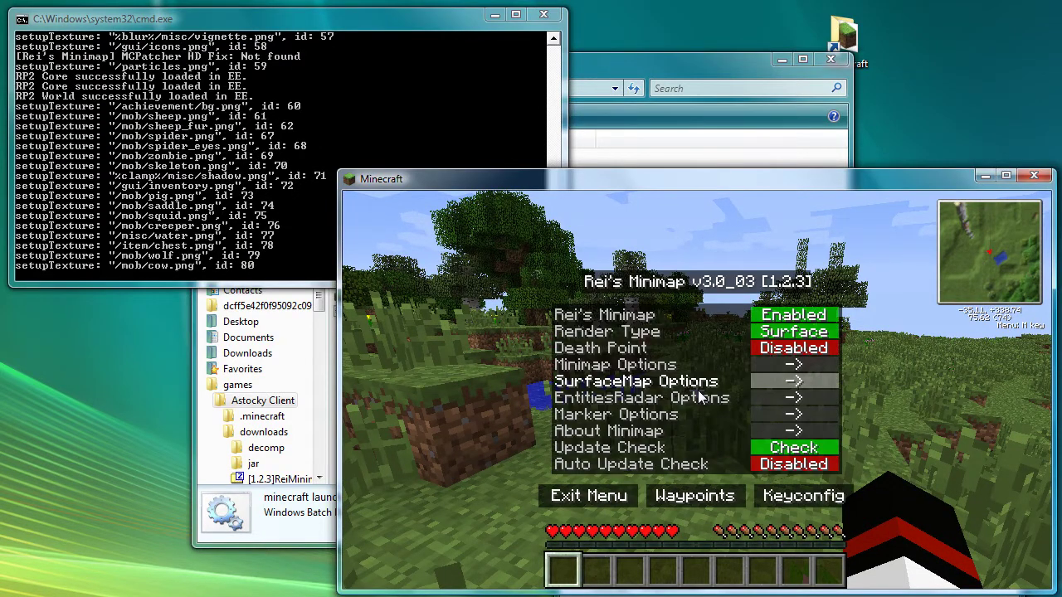
# Look over the Rei's Minimap key configuration, then cancel it and return to the game.
pyautogui.click(805, 497)
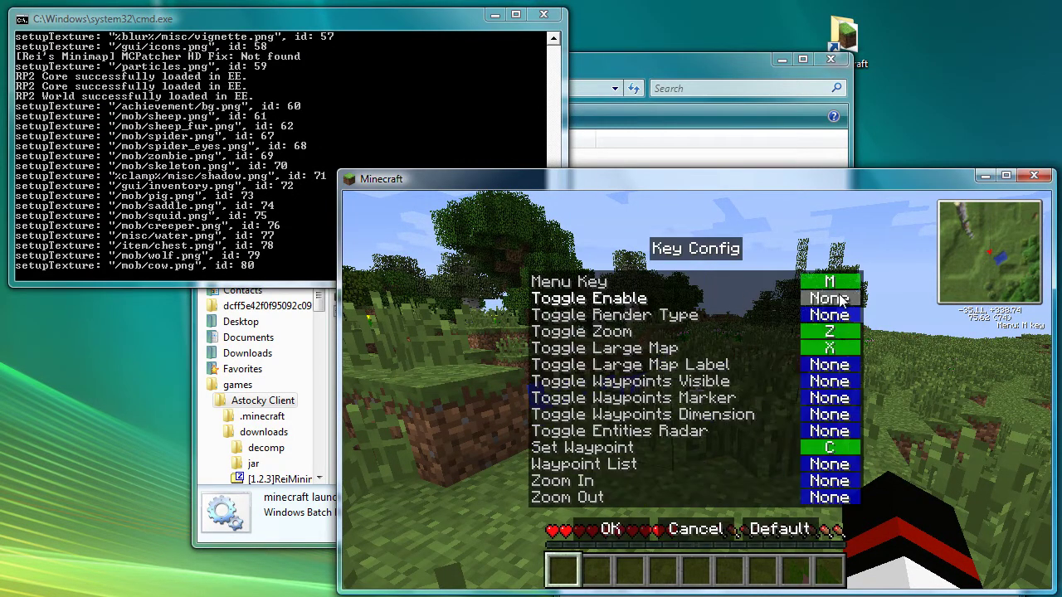
pyautogui.click(679, 532)
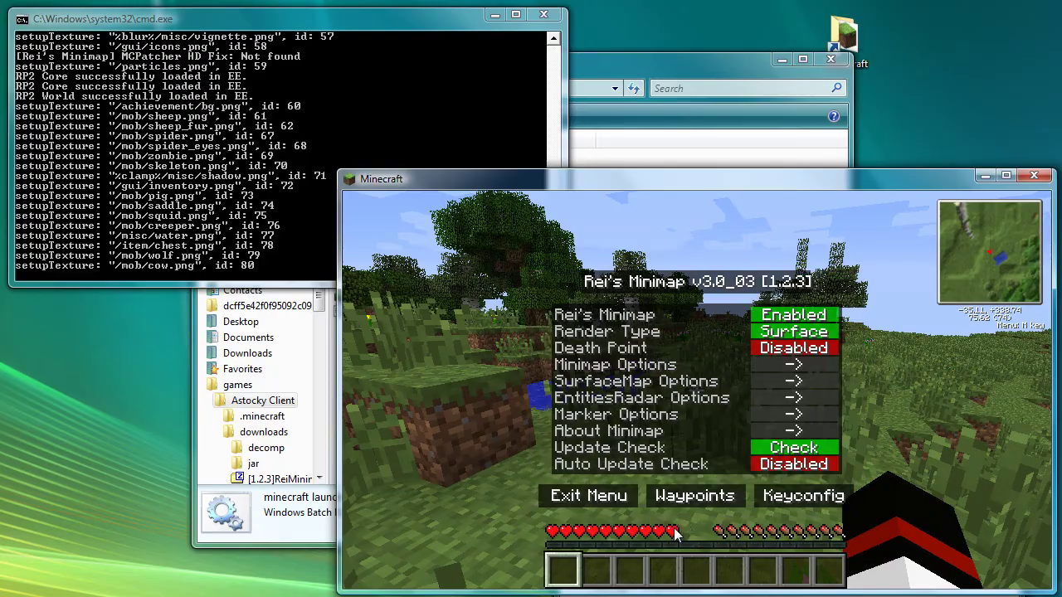
pyautogui.click(635, 495)
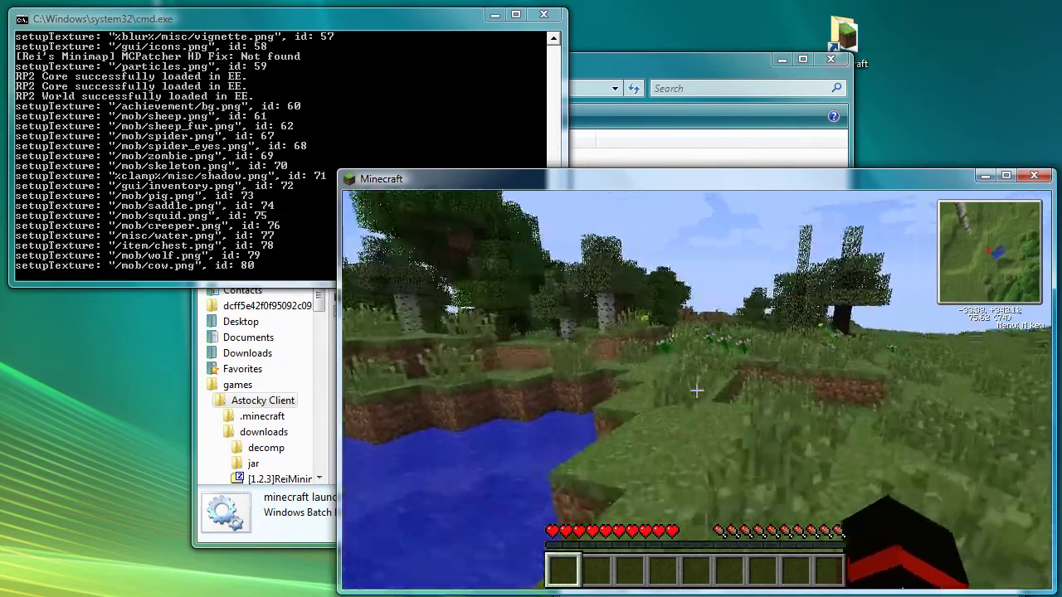
# Walk from the pond past the pink flowers and trees onto the open grassland.
pyautogui.press('w')
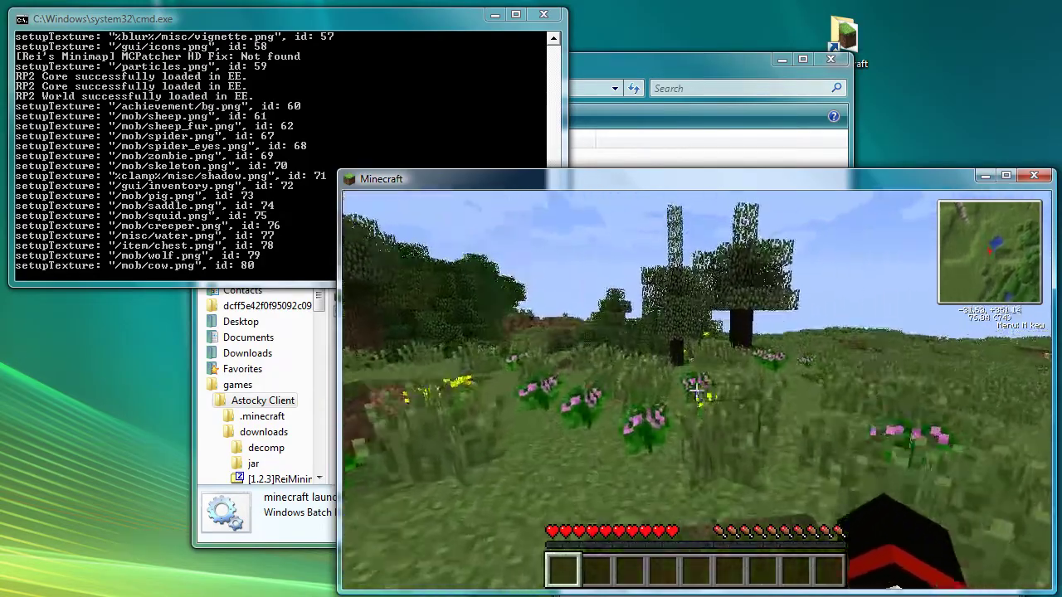
pyautogui.press('w')
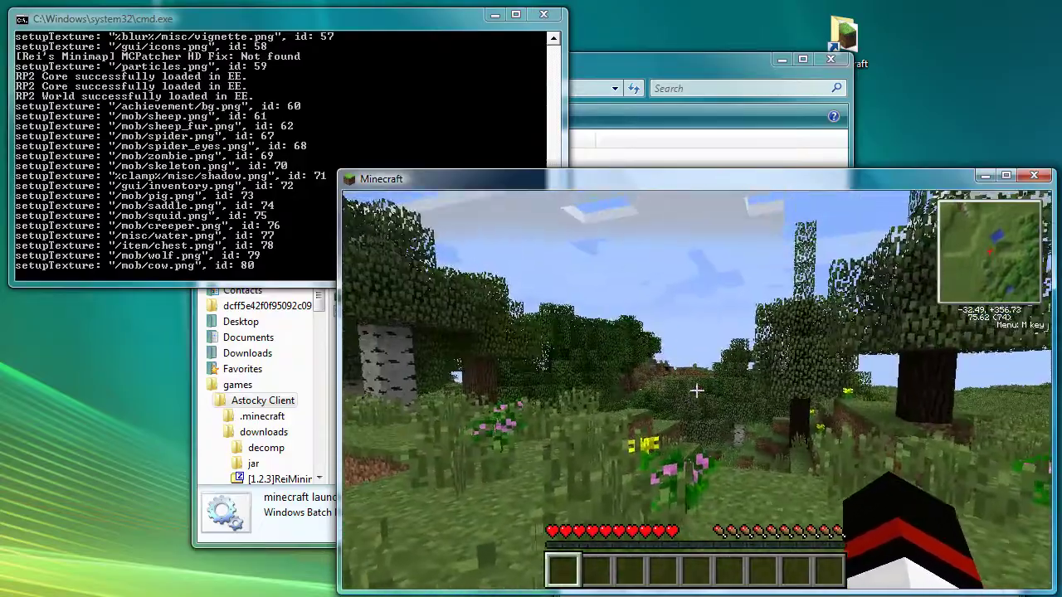
pyautogui.moveTo(696, 391)
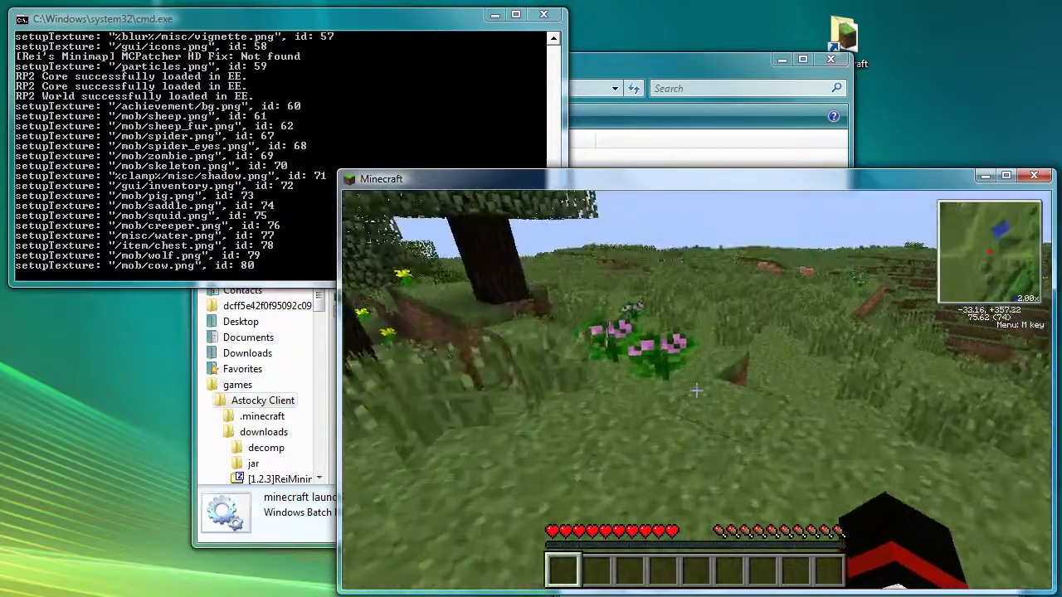
pyautogui.press('w')
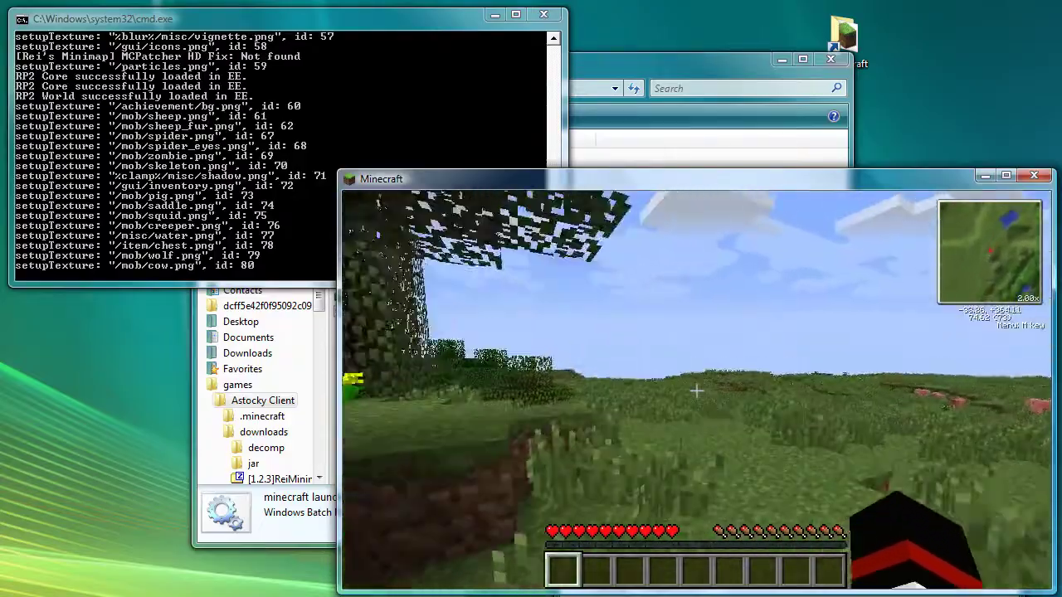
pyautogui.press('w')
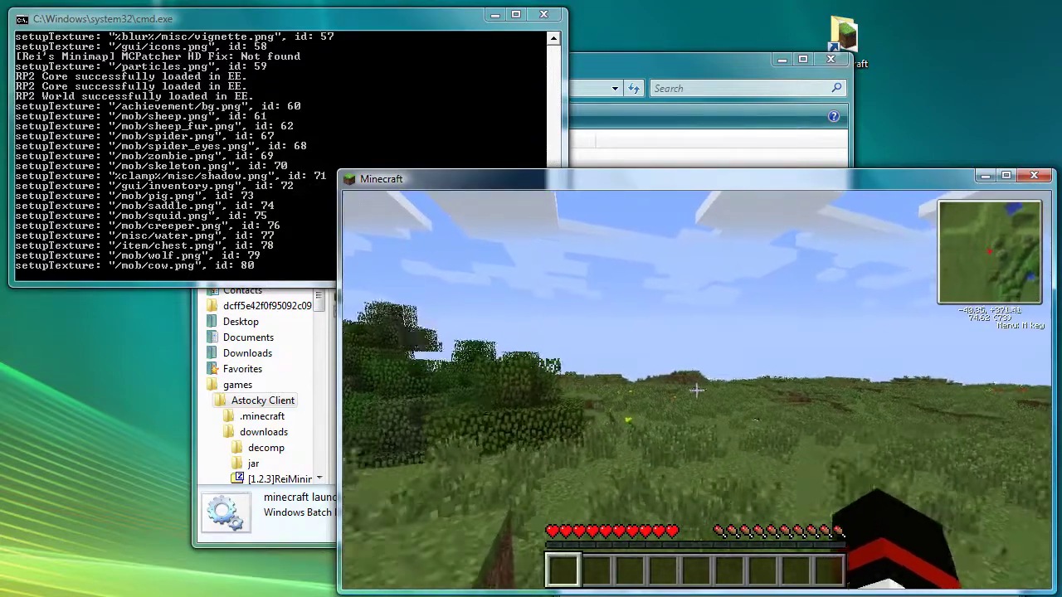
# Cycle the minimap zoom round to 1.00x and continue walking across the grassland.
pyautogui.press('z')
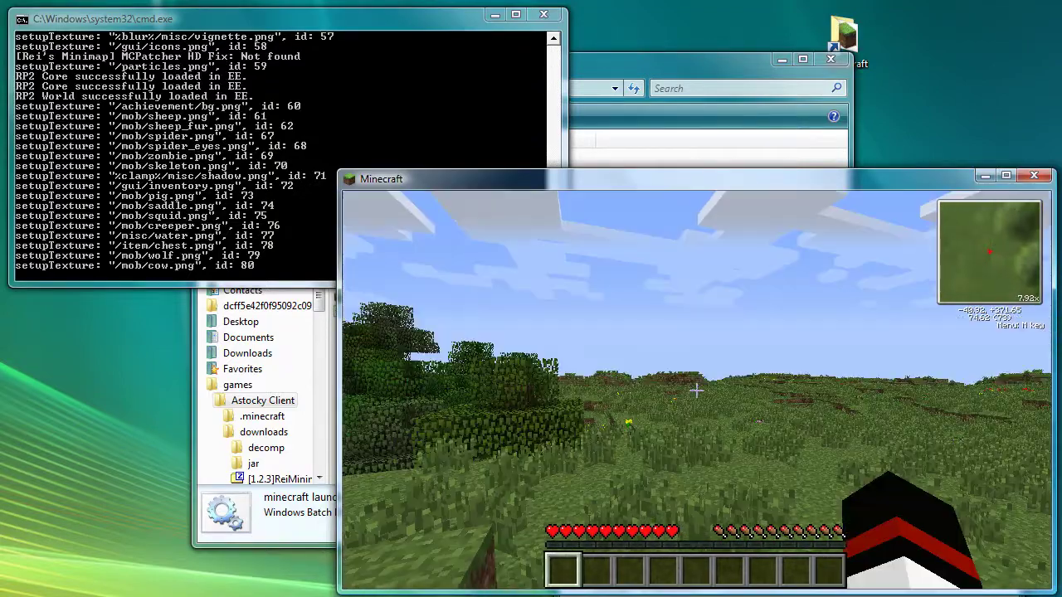
pyautogui.press('z')
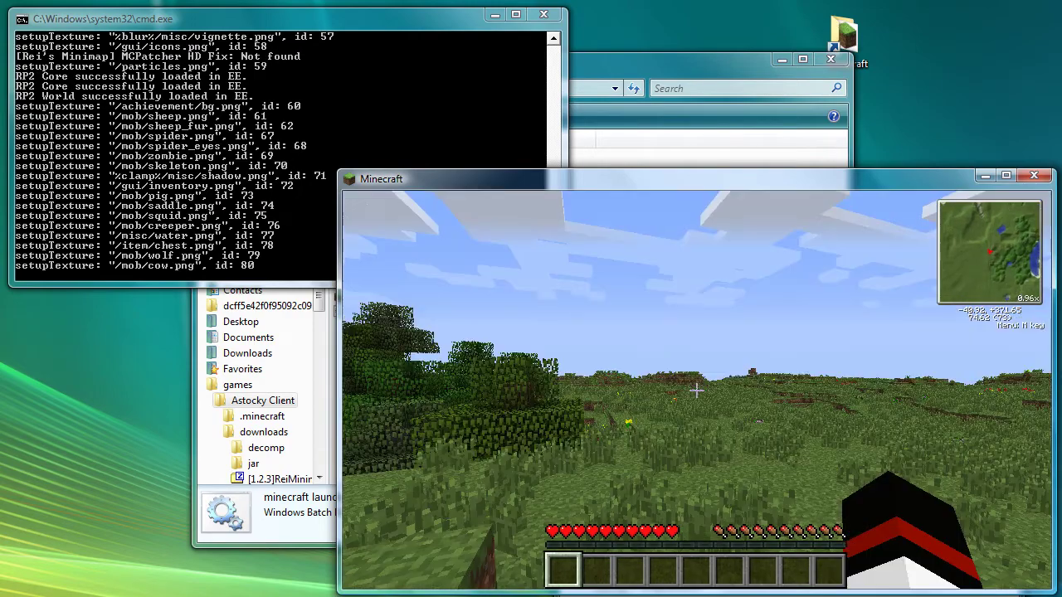
pyautogui.press('w')
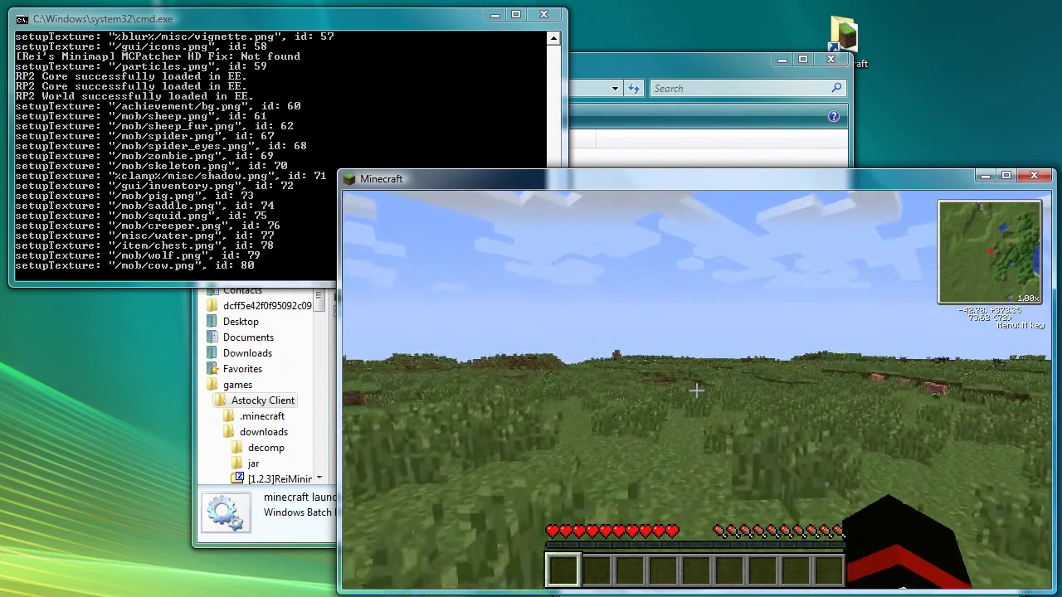
pyautogui.press('w')
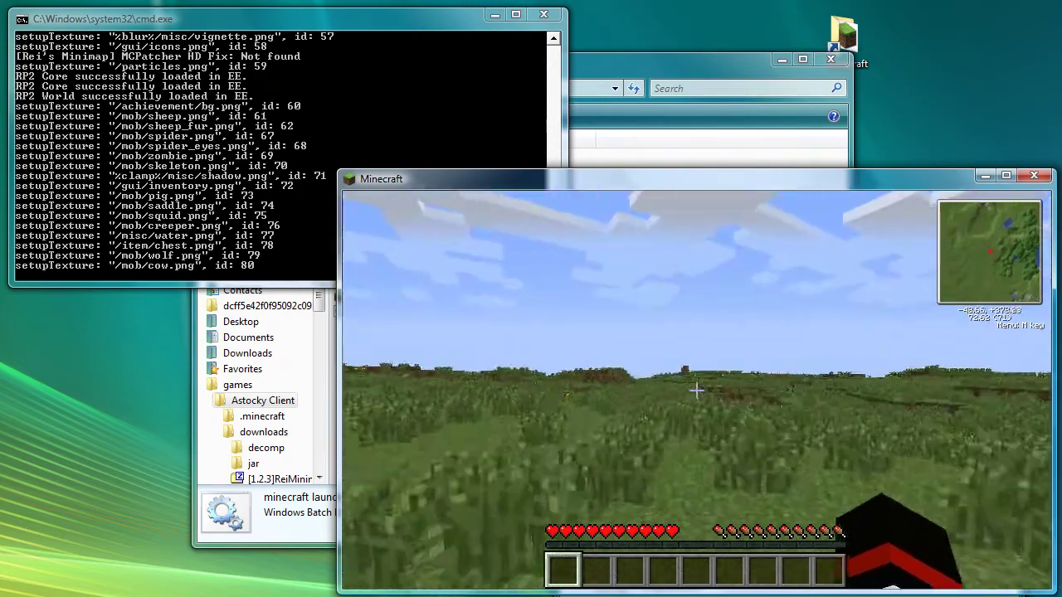
# Rebind Toggle Zoom to Apostrophe in the Rei's Minimap key configuration, save it and return to the game.
pyautogui.press('m')
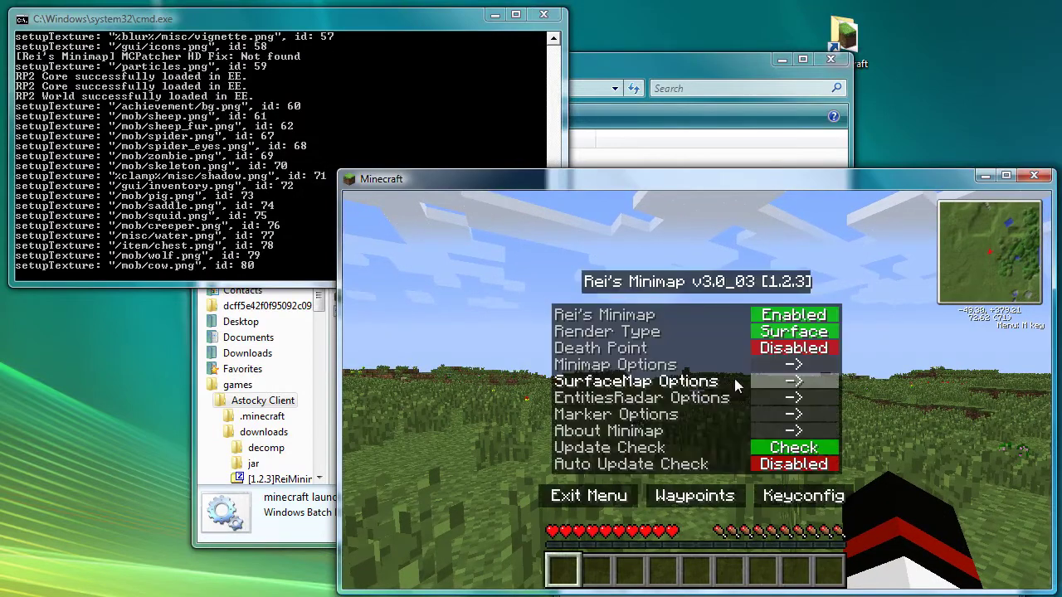
pyautogui.click(809, 495)
pyautogui.click(830, 331)
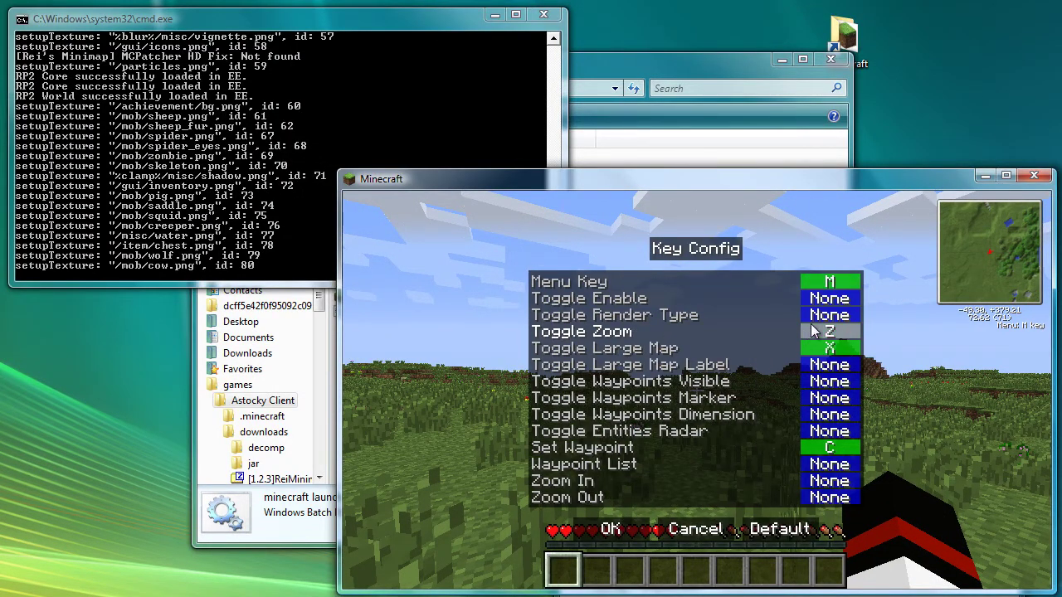
pyautogui.press("'")
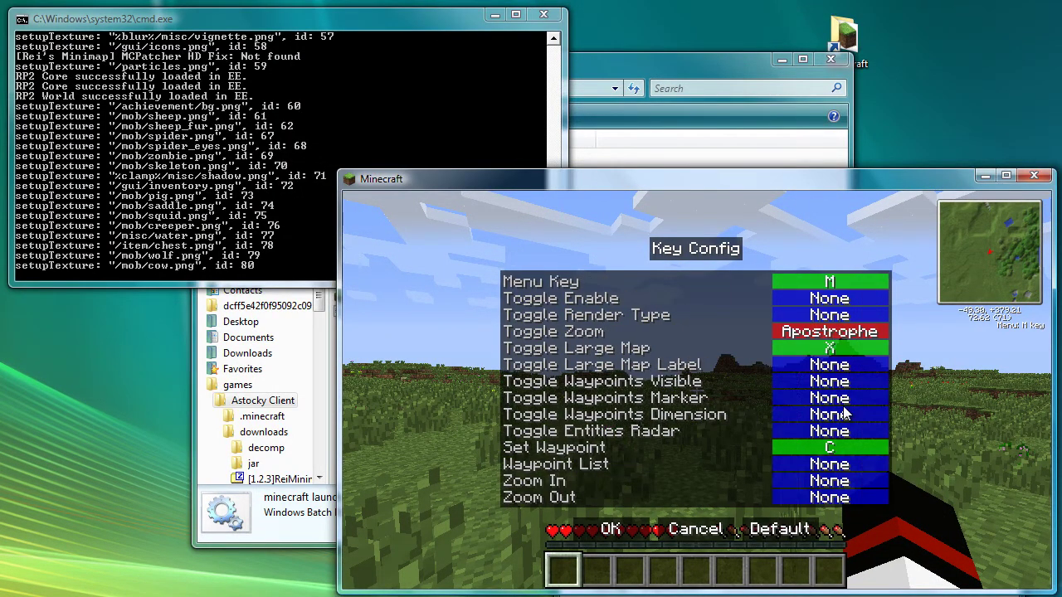
pyautogui.click(612, 528)
pyautogui.click(589, 496)
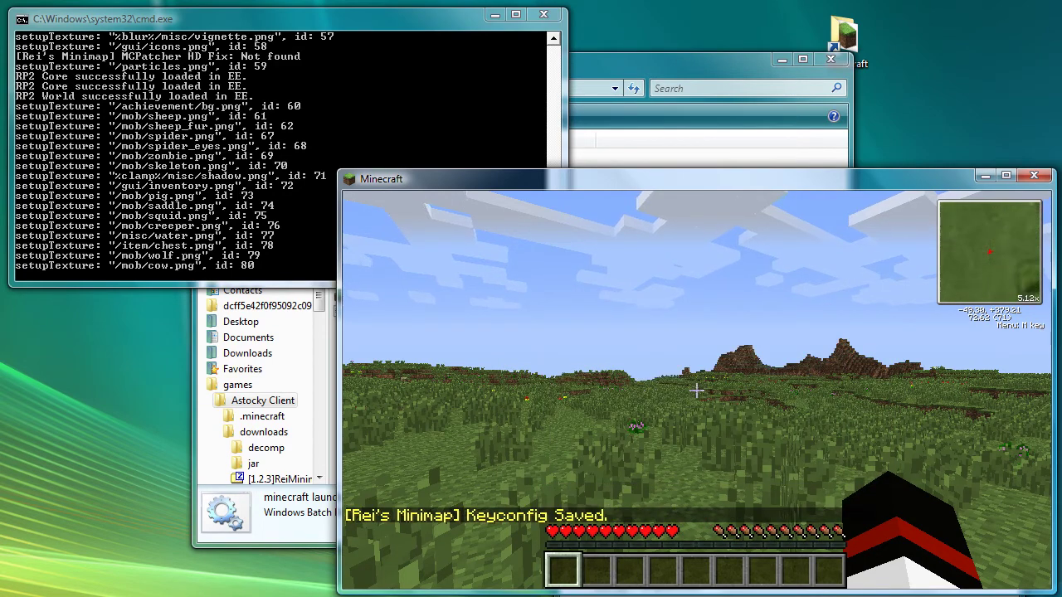
# Walk off the grassland through the birch and oak forest to the grassy ledge near the chicken.
pyautogui.moveTo(697, 391)
pyautogui.press('w')
pyautogui.press('w')
pyautogui.press('w')
pyautogui.press('w')
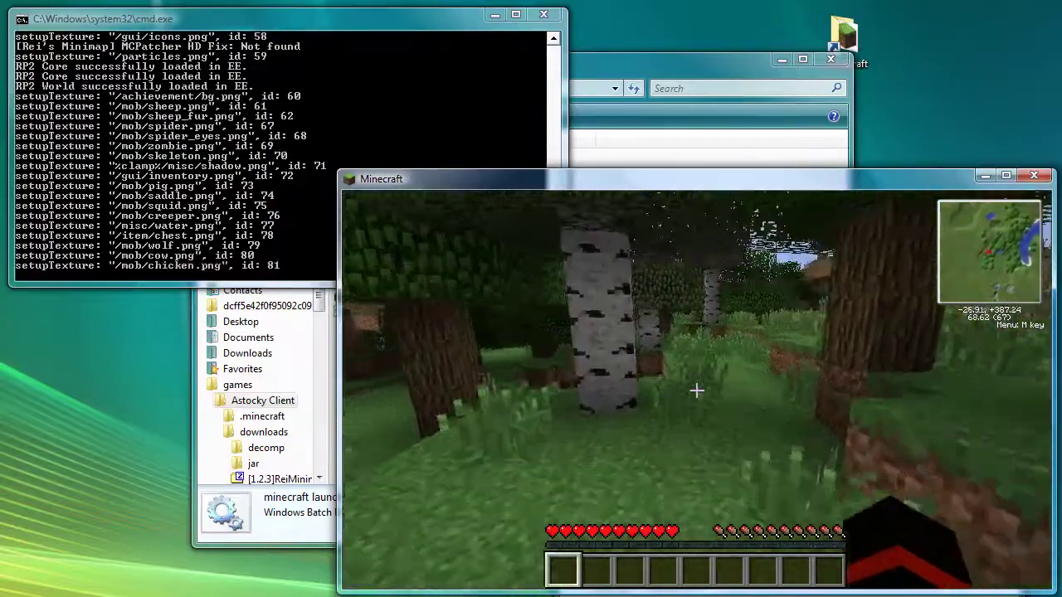
pyautogui.press('w')
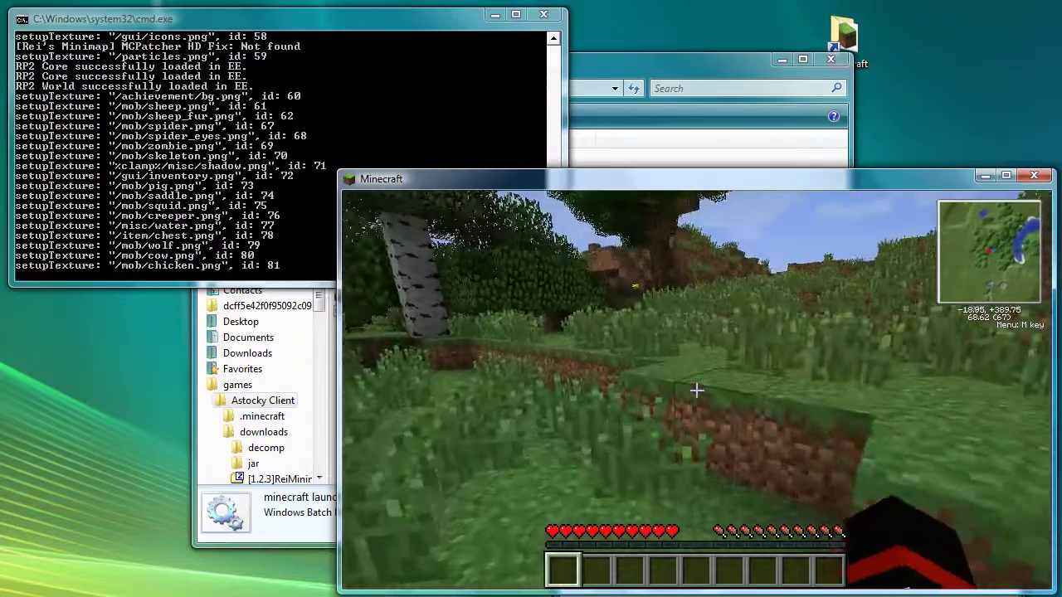
pyautogui.press('w')
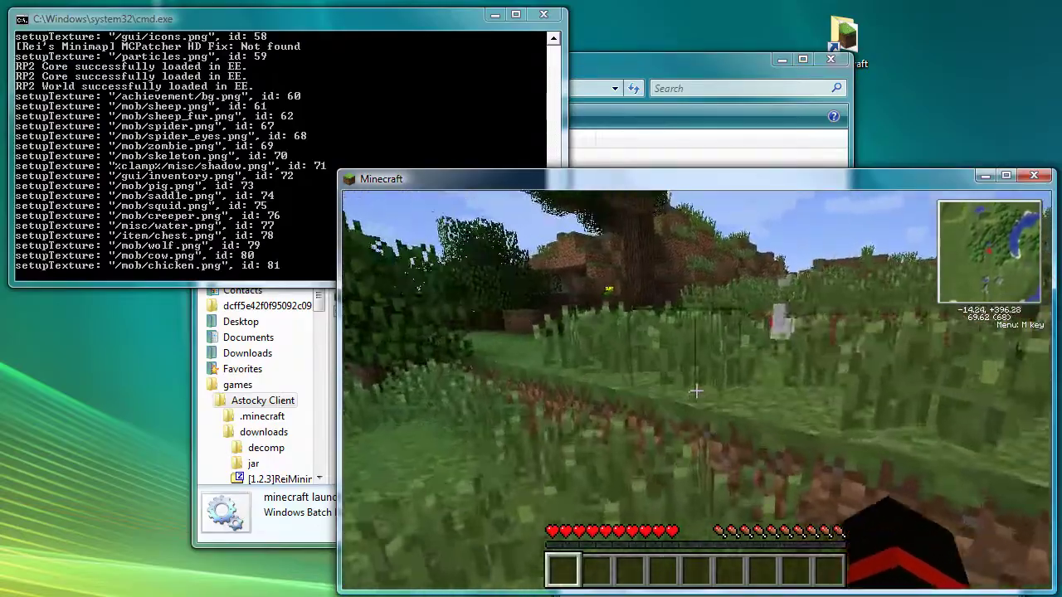
# Climb past the chicken and over the terraced dirt ledges onto the grassy plateau.
pyautogui.press('w')
pyautogui.press('w')
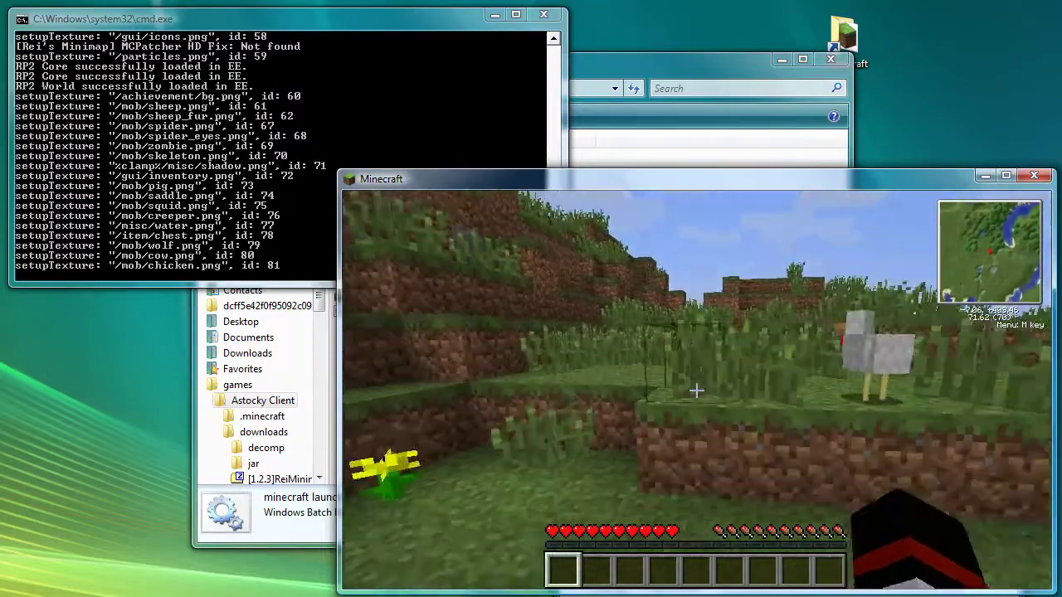
pyautogui.press('w')
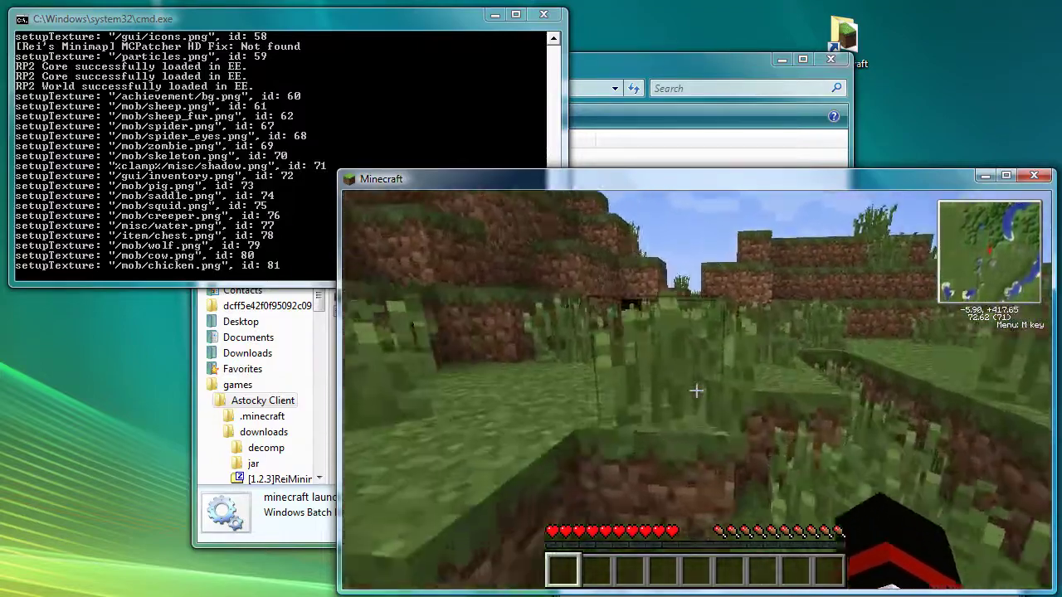
pyautogui.press('w')
pyautogui.press('w')
pyautogui.press('w')
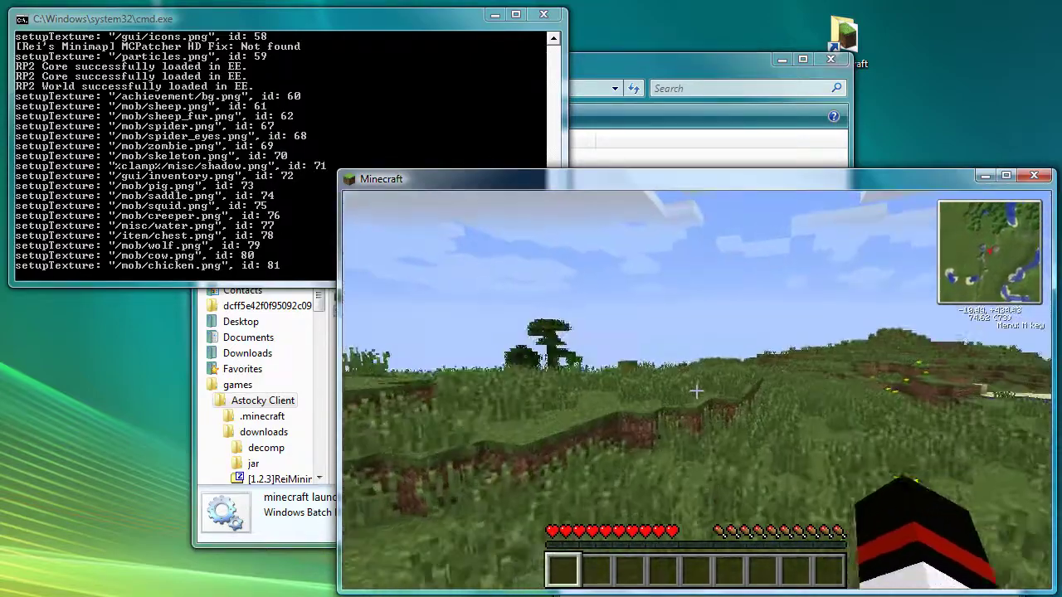
# Cross the grassy plateau to the yellow flowers on the slope overlooking the sandy river bends.
pyautogui.press('w')
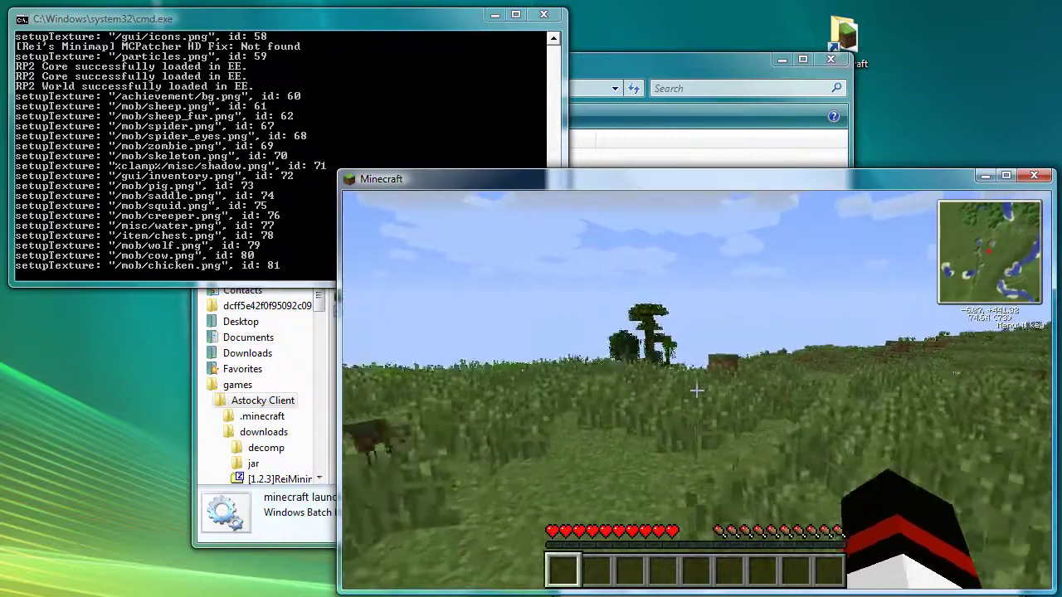
pyautogui.press('w')
pyautogui.press('w')
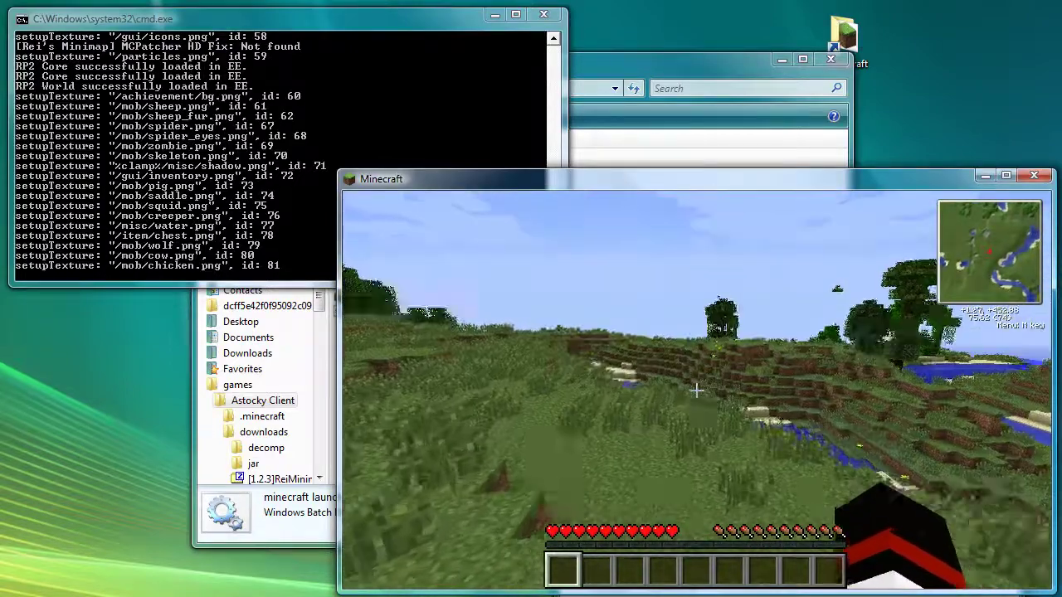
pyautogui.press('w')
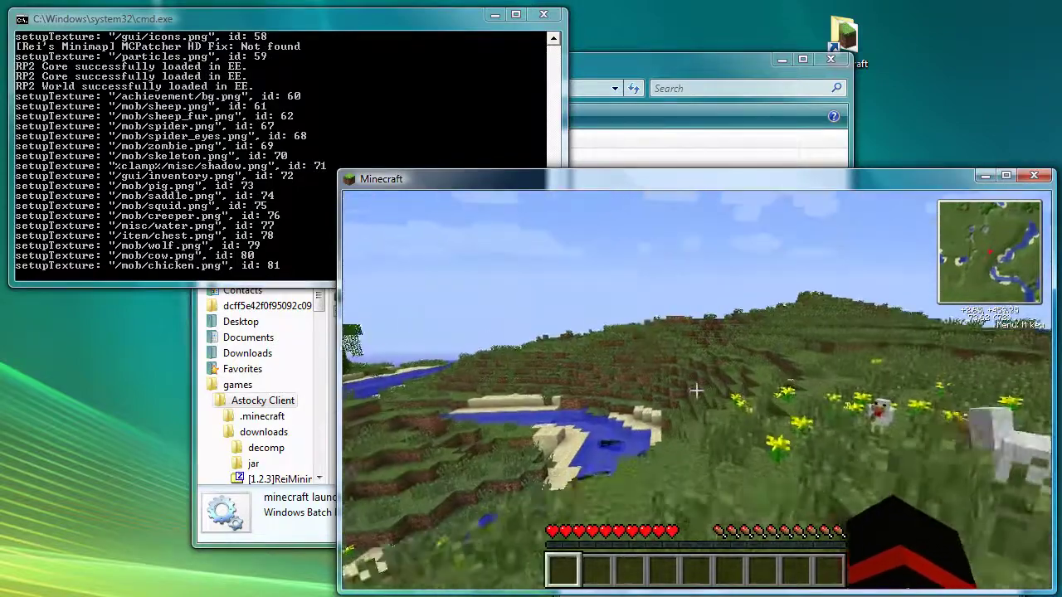